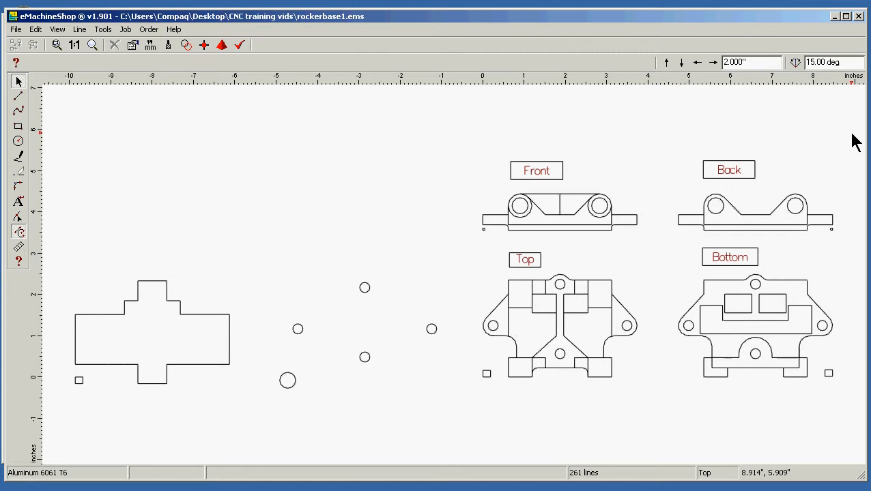
Zoom in on the Back view to examine its outline and the small reference square beside it
drag(849, 133, 660, 260)
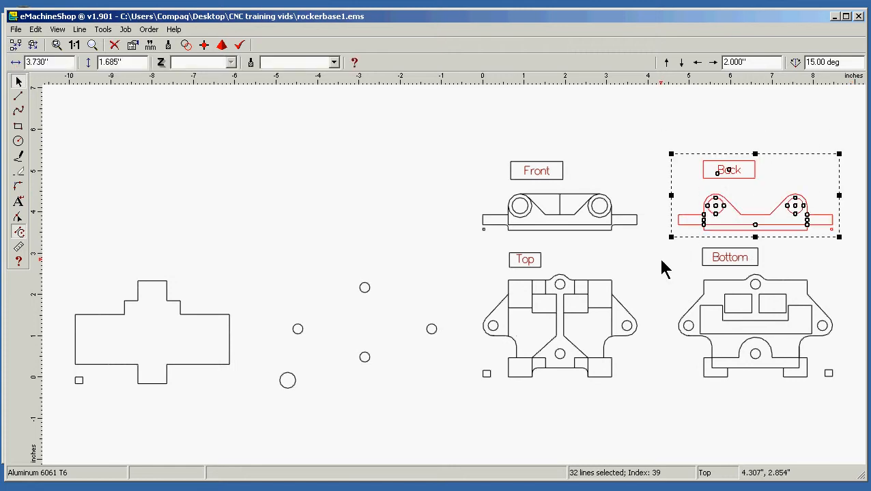
click(59, 29)
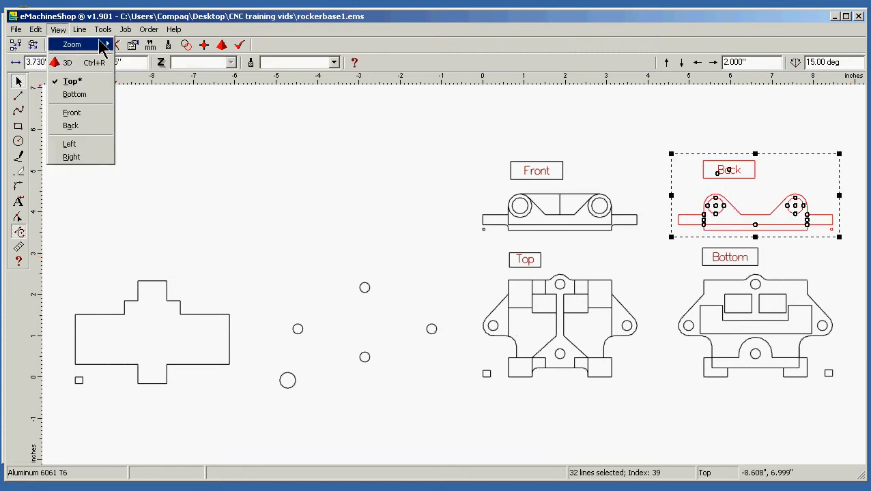
mouse_move(103, 45)
click(151, 70)
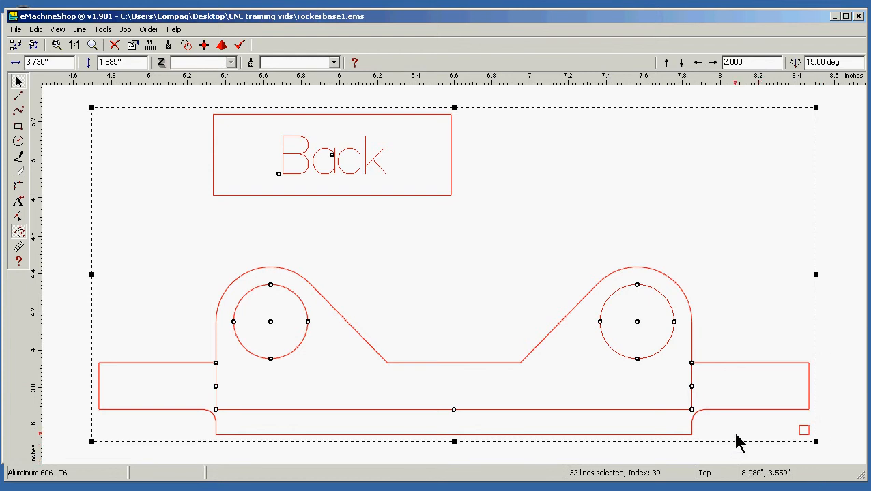
click(693, 228)
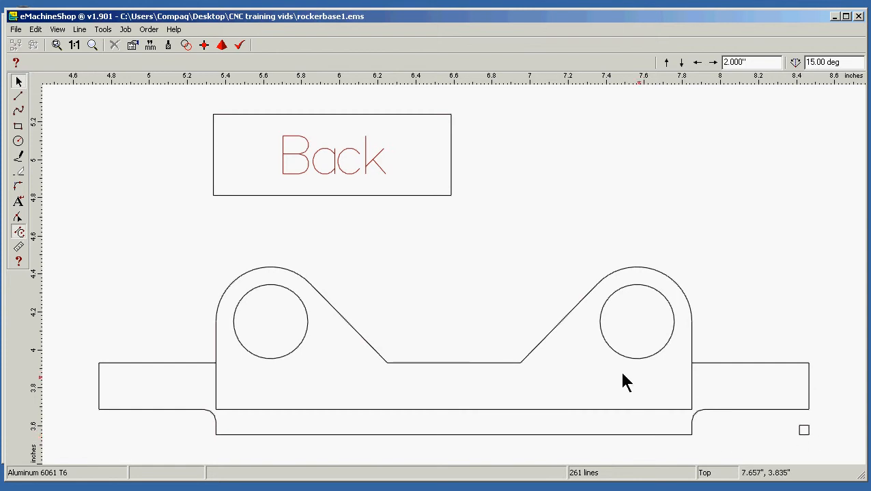
click(18, 96)
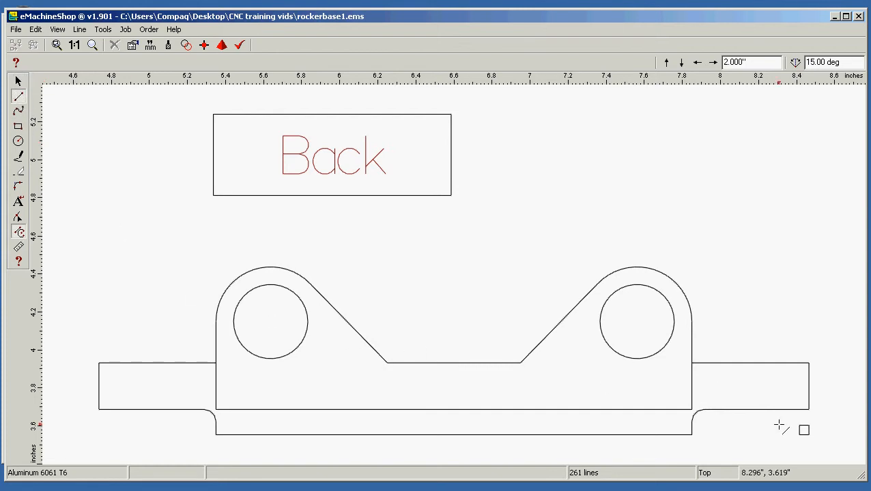
click(710, 439)
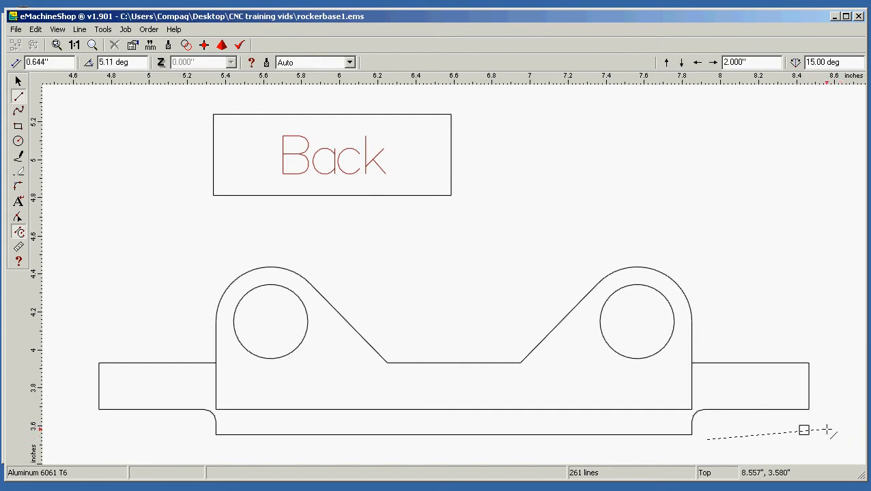
key(Escape)
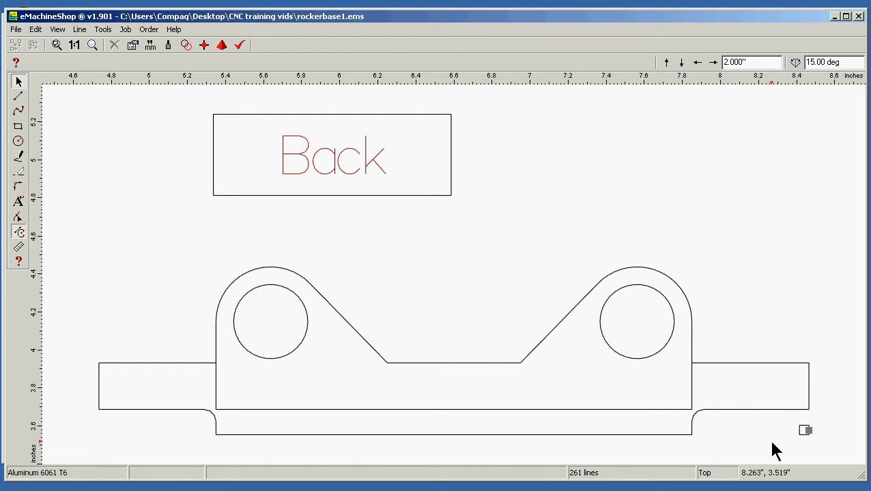
Move the Back view's reference square out of the way and draw a horizontal line about 0.74" long outward from the base's lower-right corner
drag(772, 443, 759, 255)
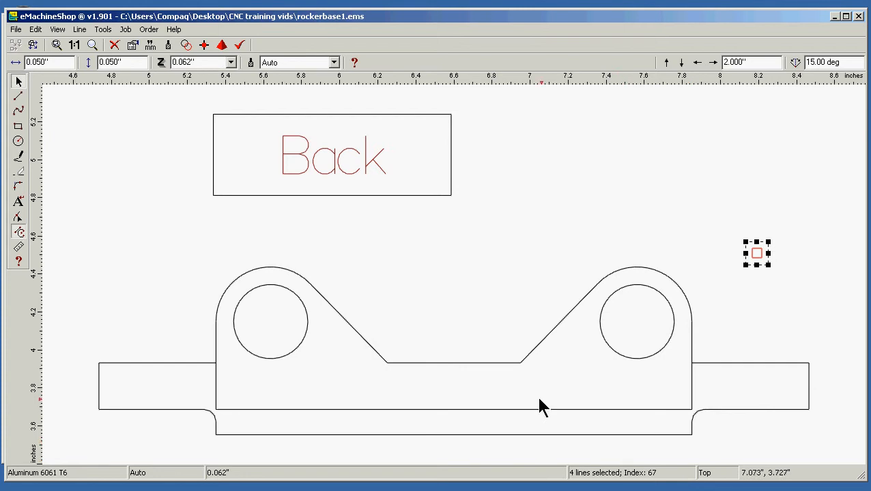
click(18, 98)
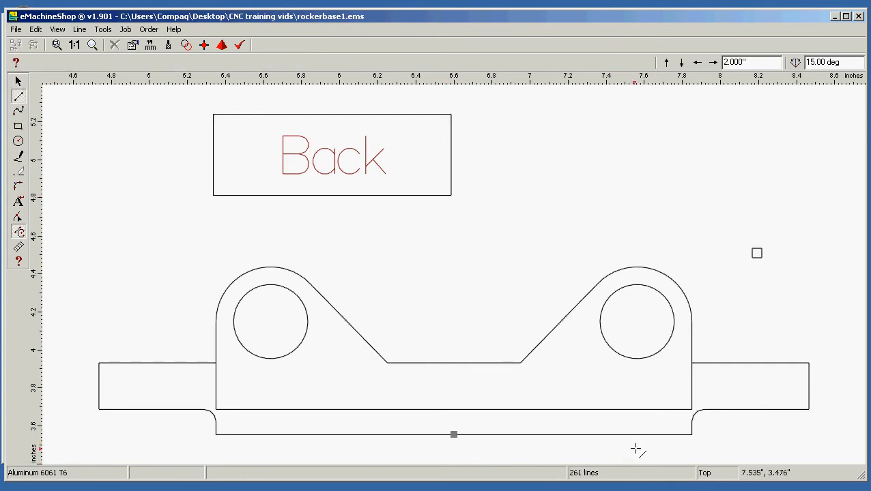
click(692, 436)
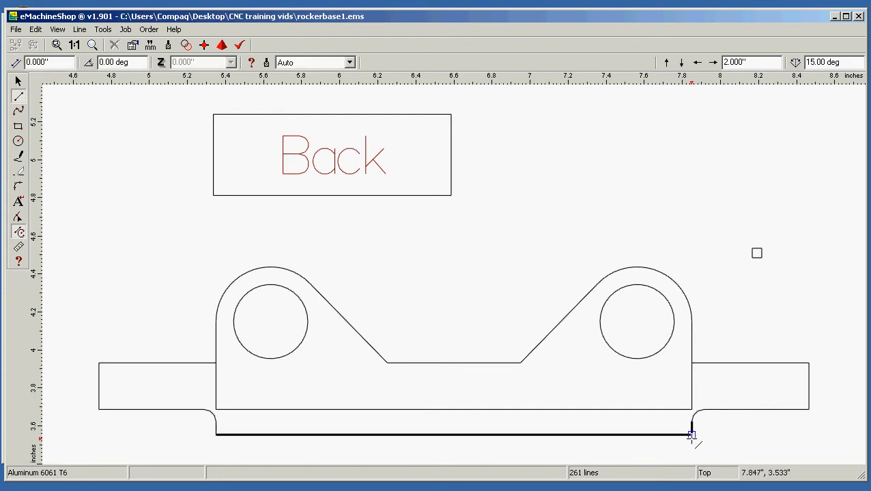
click(833, 433)
Draw a vertical construction line about 0.98" long downward from the lower-right corner of the Back view's right flange
scroll(833, 434, down, 10)
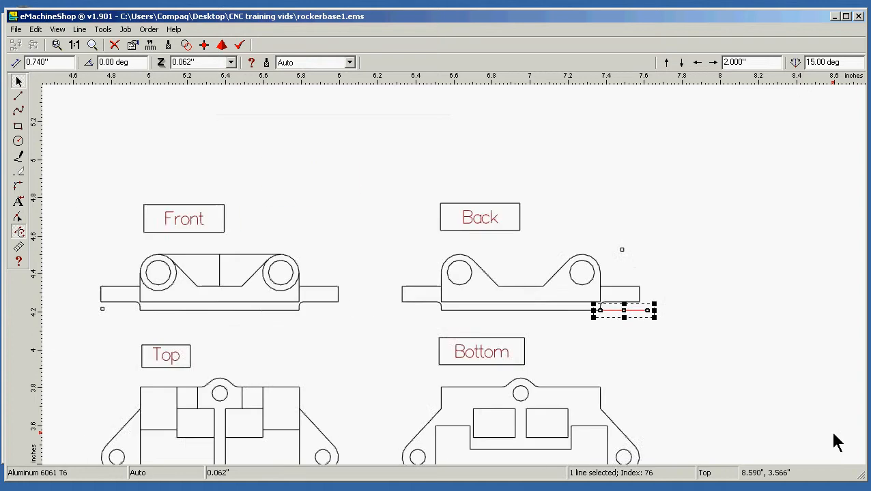
click(19, 97)
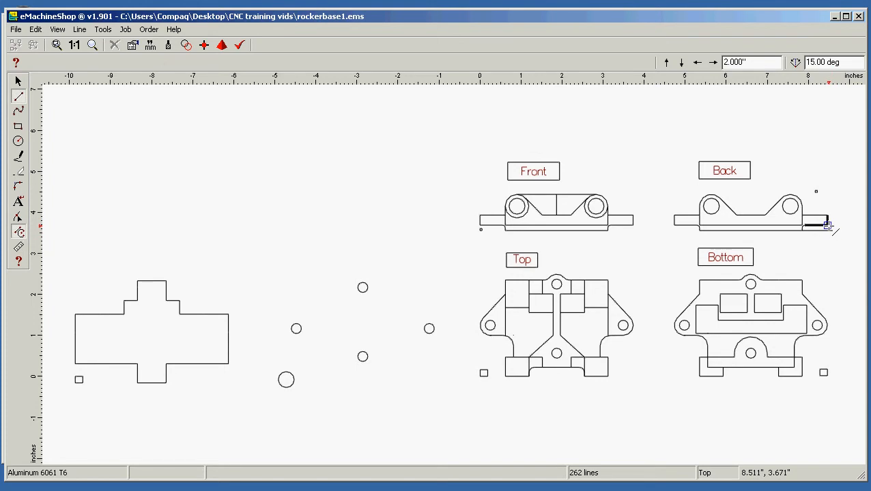
click(828, 226)
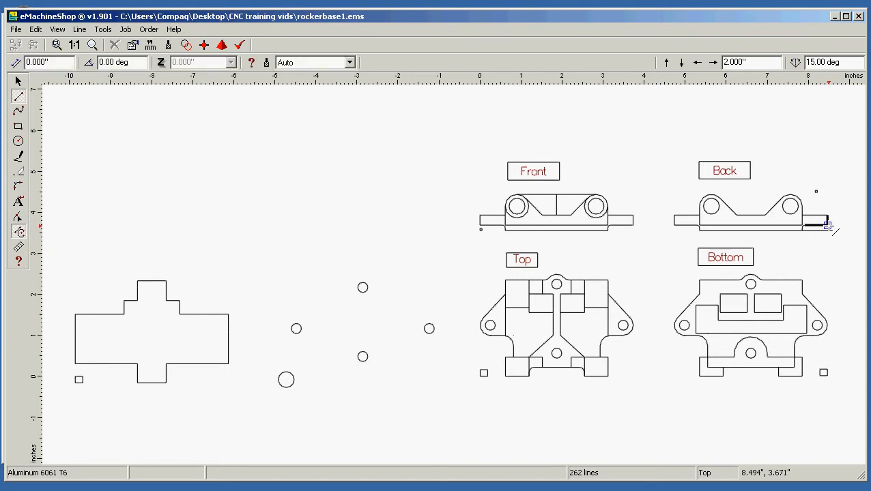
click(828, 266)
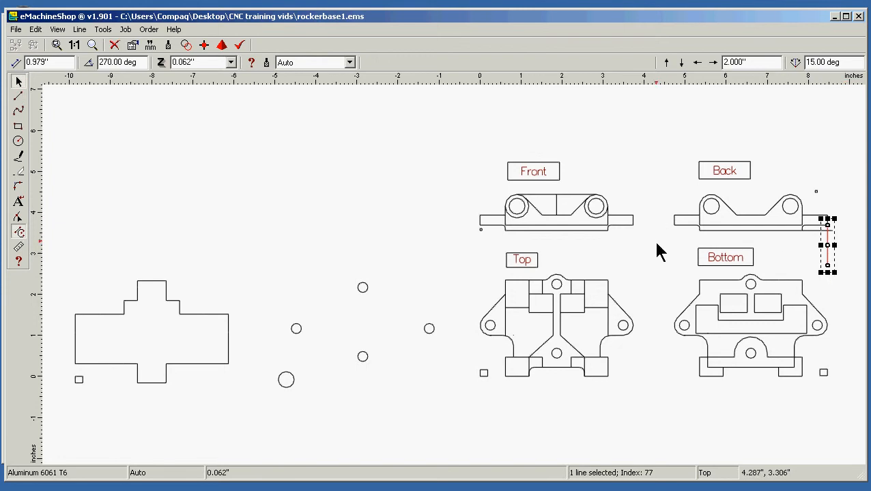
Move the small reference square into the upper-left corner formed where the two construction lines cross in the Back view
drag(651, 270, 845, 178)
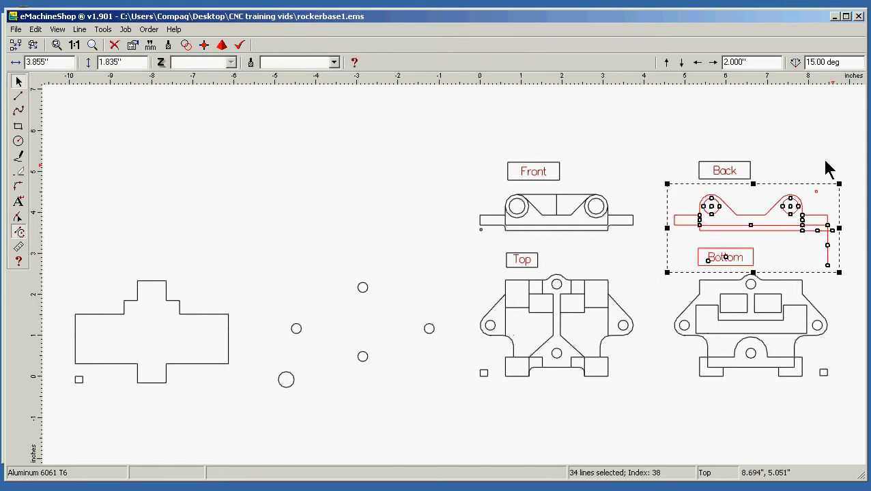
click(60, 30)
mouse_move(78, 46)
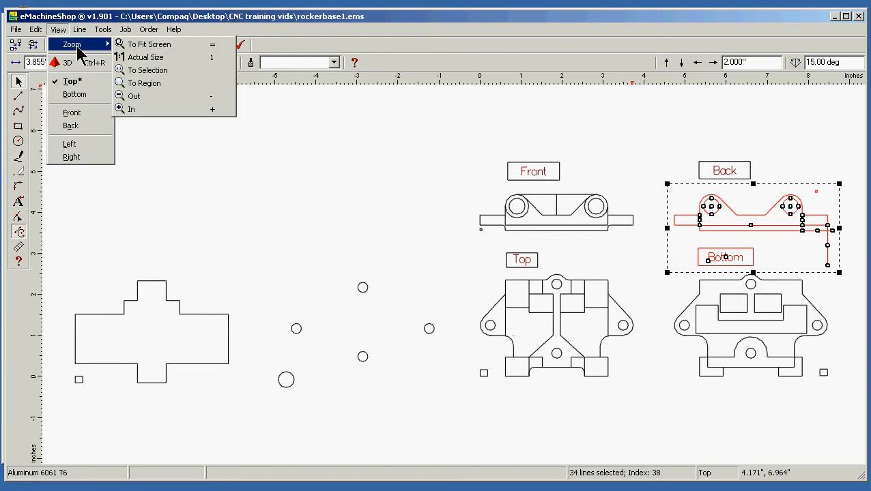
click(192, 69)
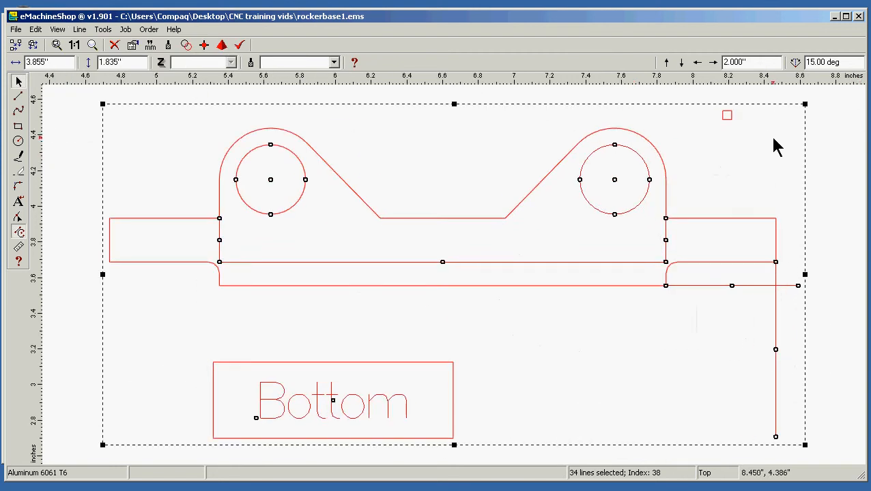
click(729, 146)
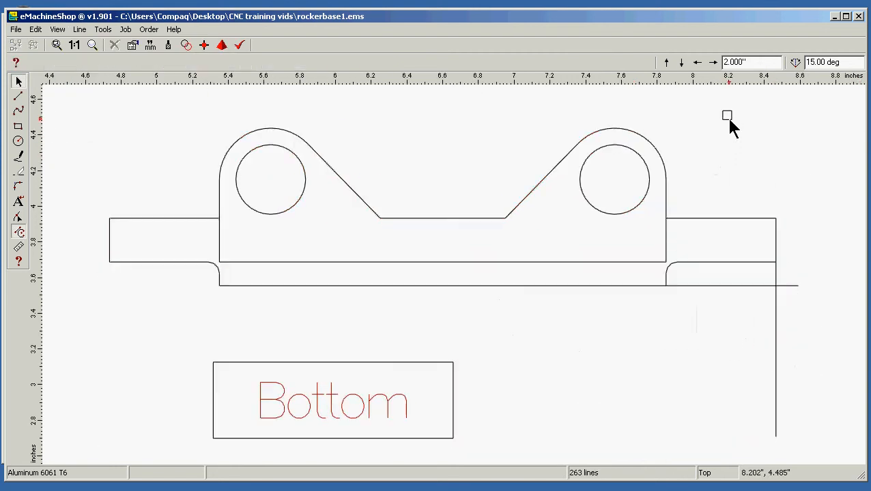
drag(727, 116, 770, 258)
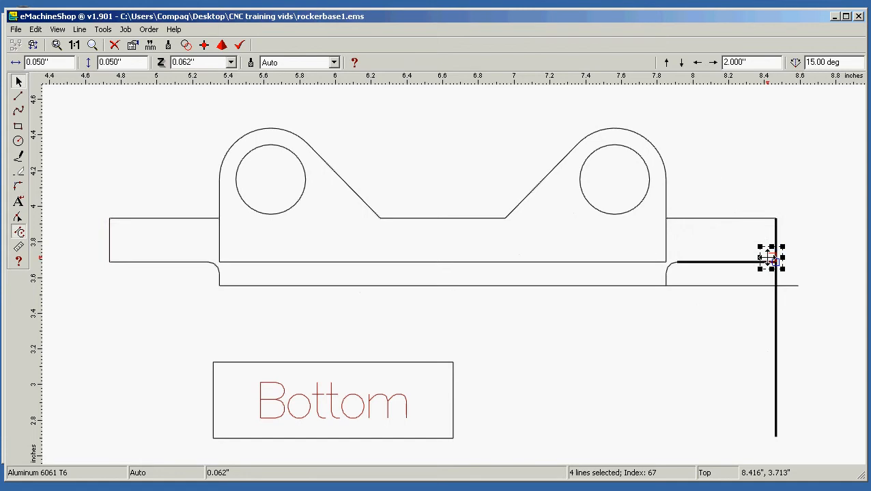
drag(767, 258, 767, 259)
drag(772, 258, 772, 272)
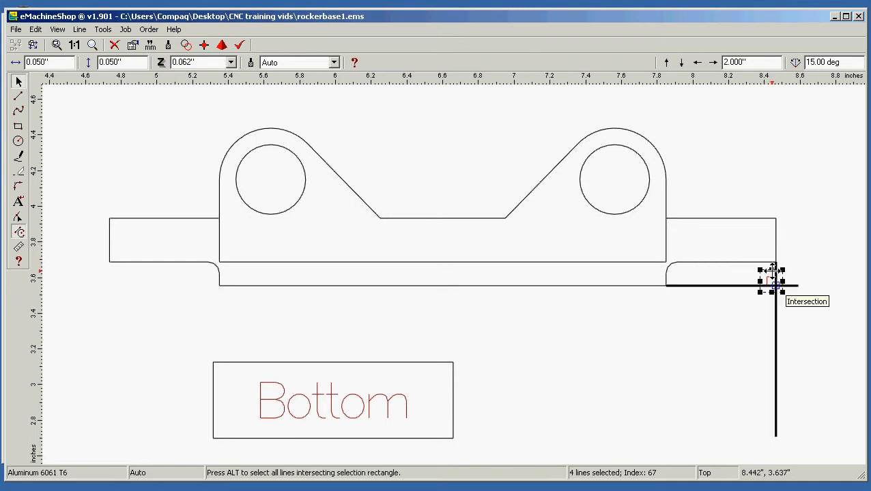
Delete the vertical and horizontal construction lines, leaving the reference square in place
click(660, 358)
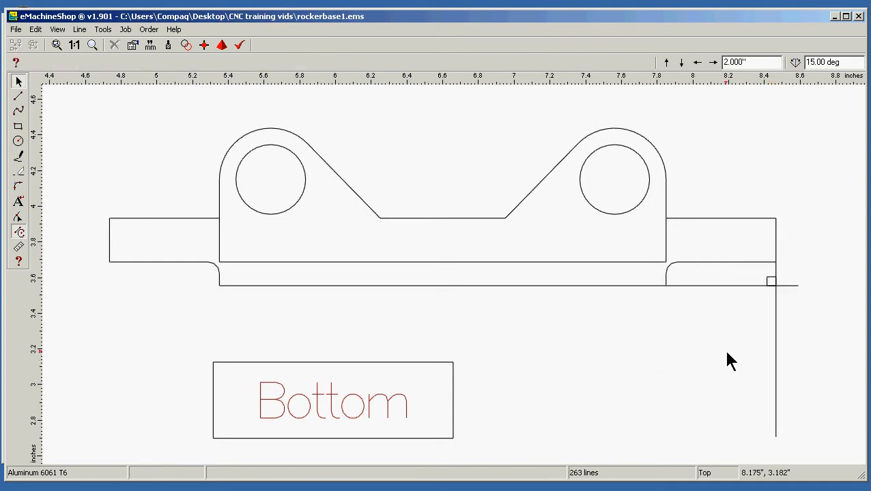
click(776, 343)
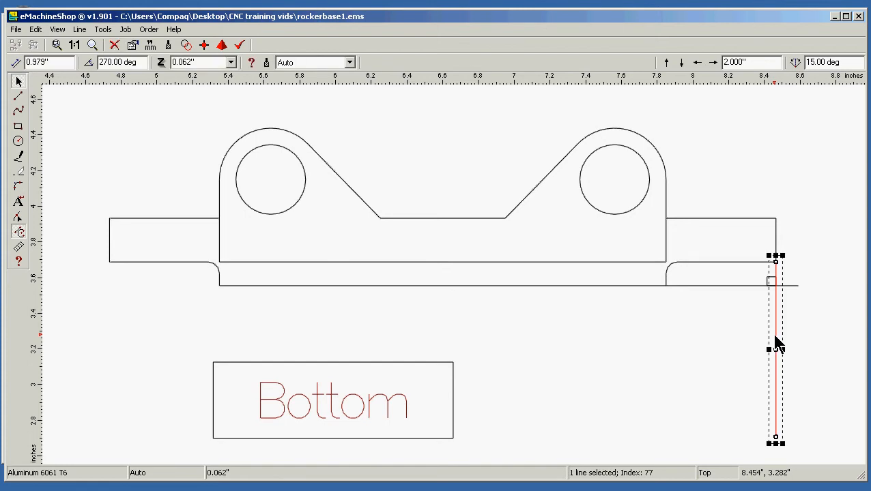
key(Delete)
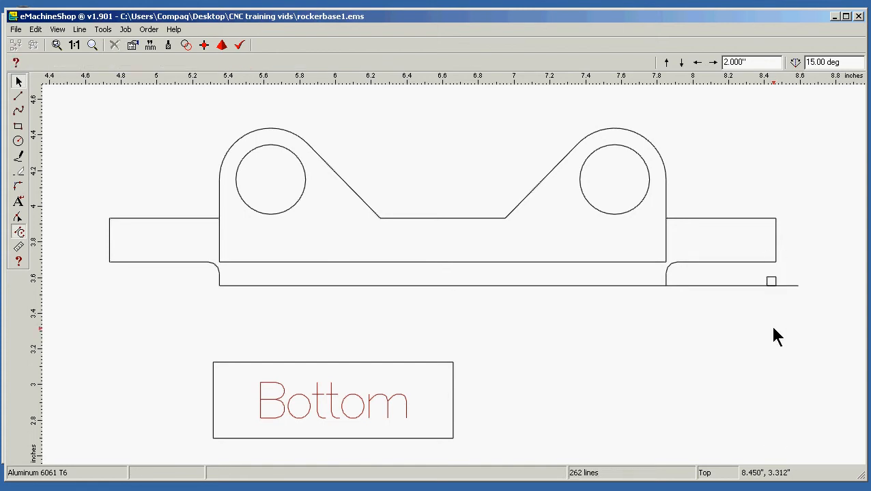
click(738, 286)
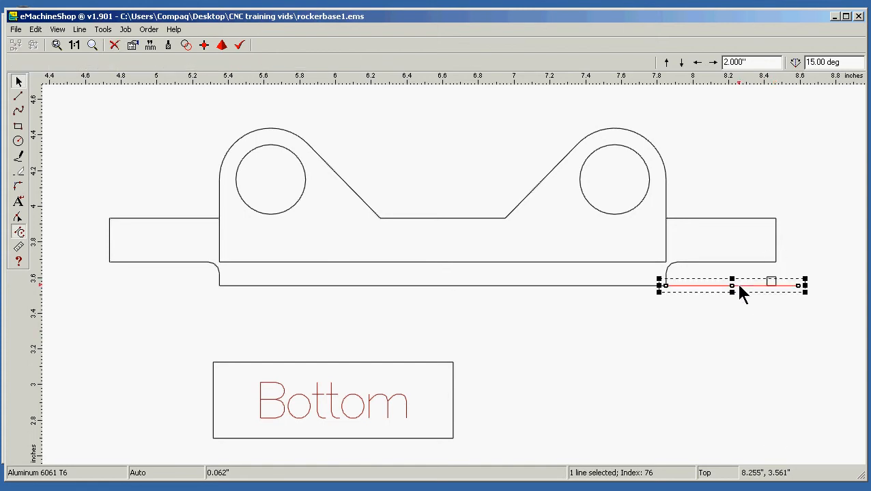
scroll(738, 286, down, 4)
key(Delete)
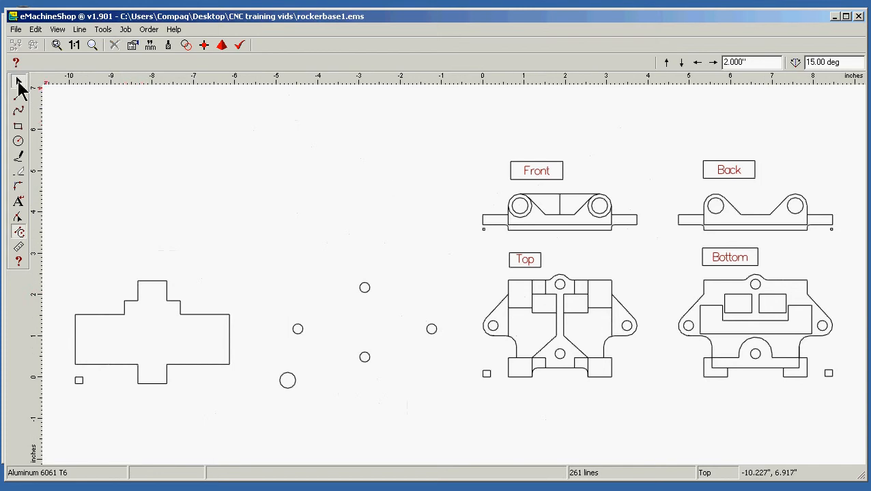
Save the drawing and export it as the AutoCAD R12/LT12 DXF file rockerbase1, replacing the existing file
click(16, 29)
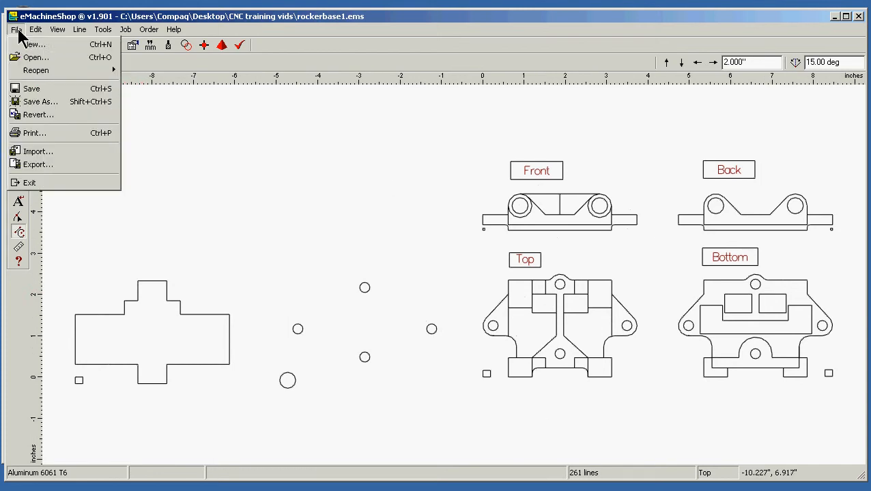
click(60, 88)
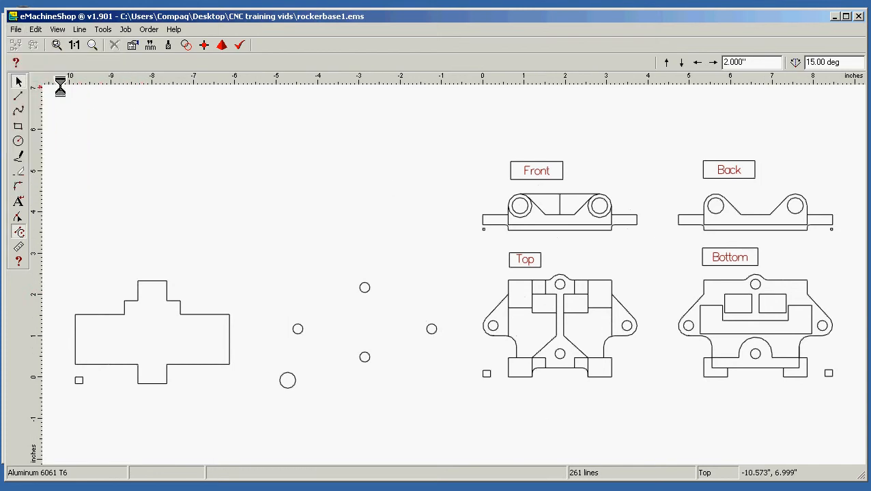
click(17, 29)
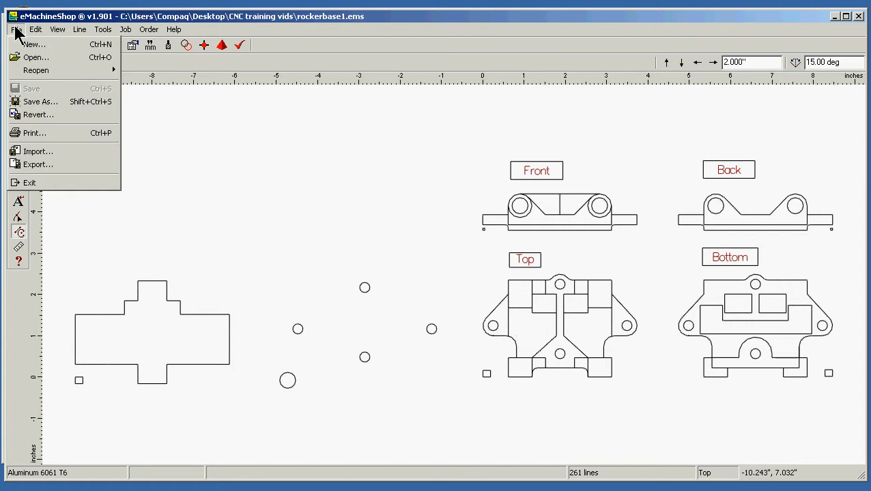
click(60, 164)
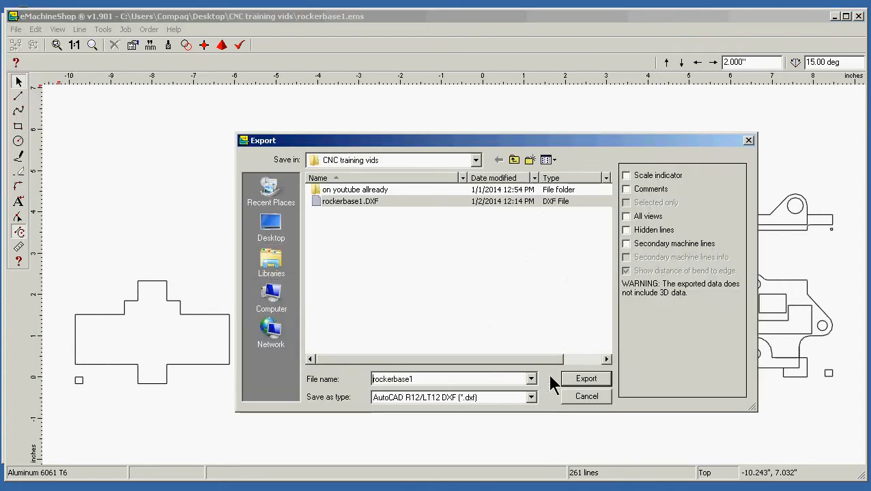
click(575, 381)
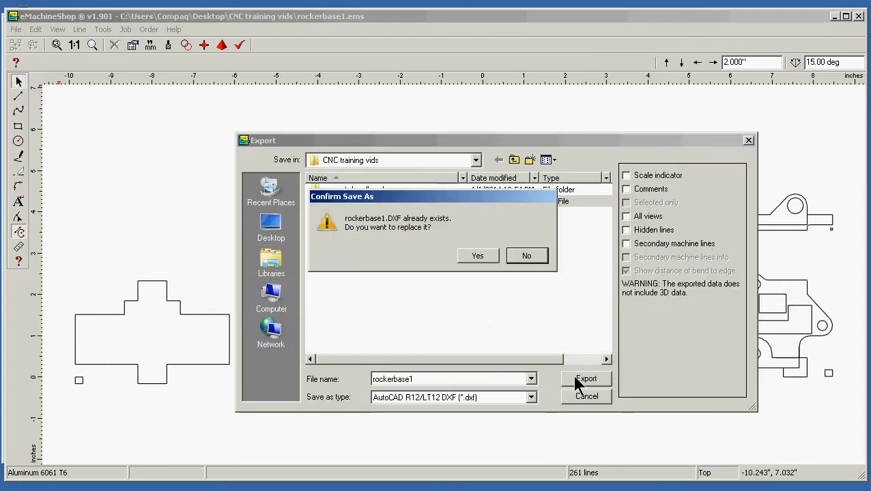
click(478, 256)
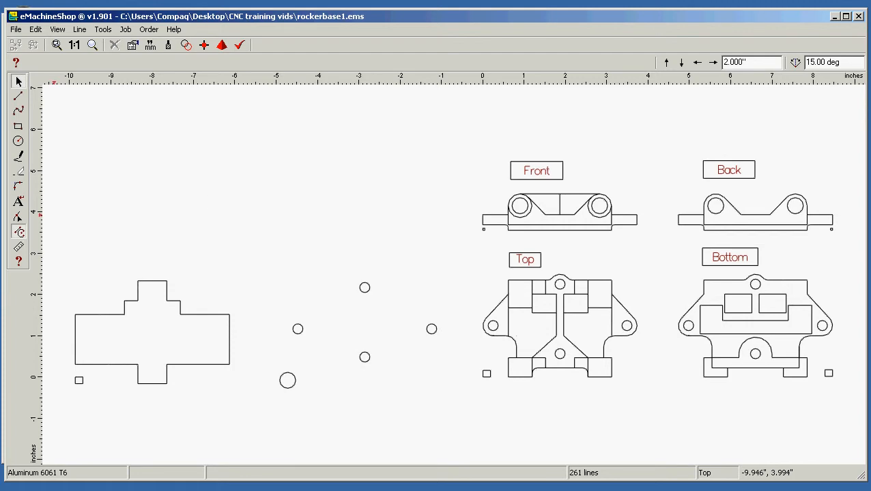
Switch to Mach3 and launch the D2nc wizard without reloading the last saved file
key(alt+Tab)
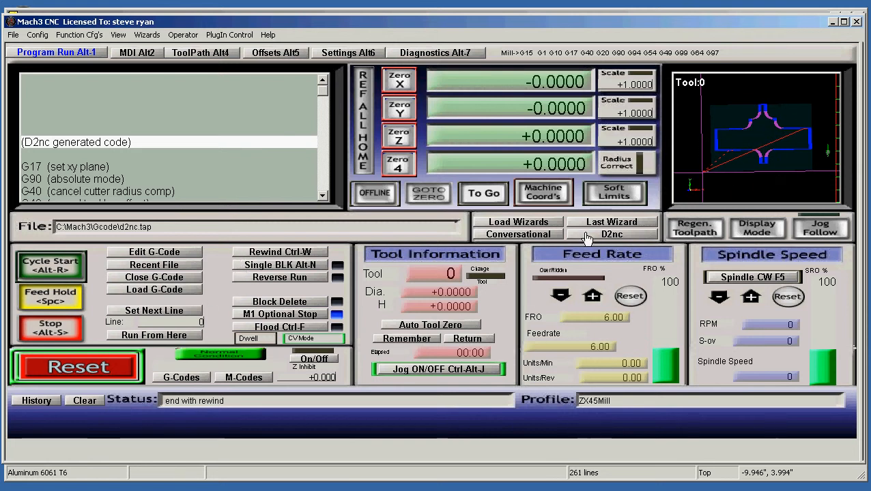
click(586, 236)
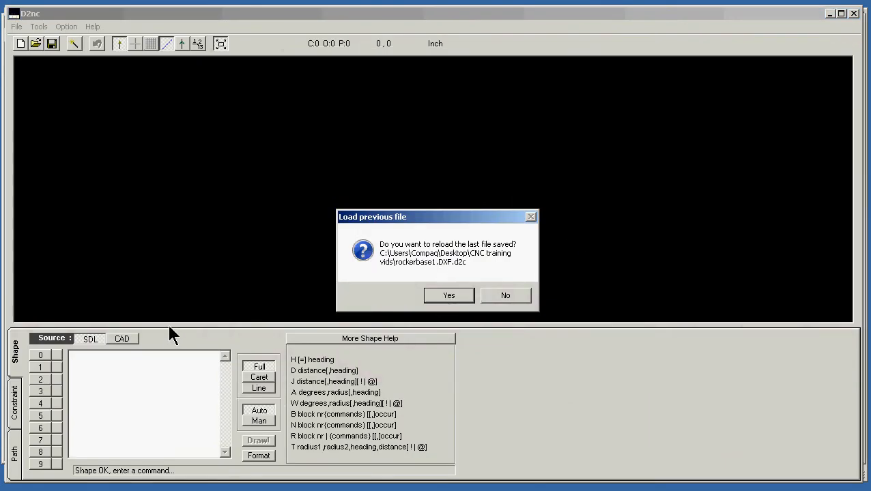
click(120, 339)
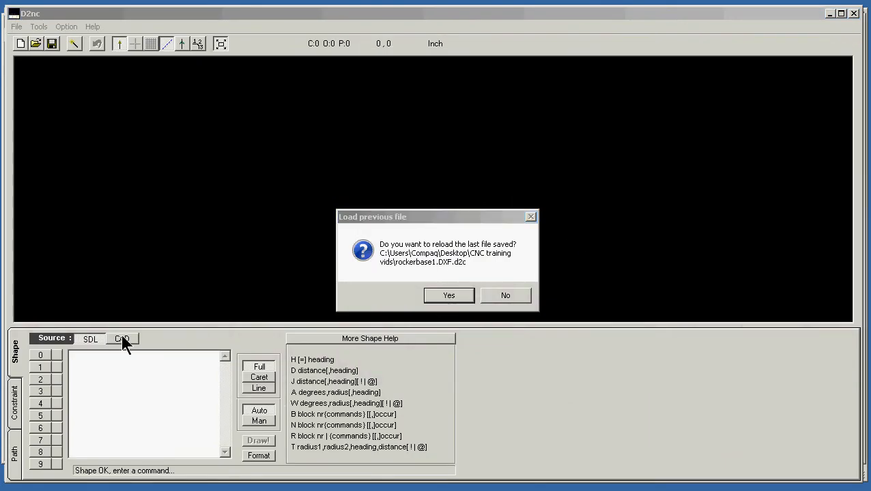
click(492, 297)
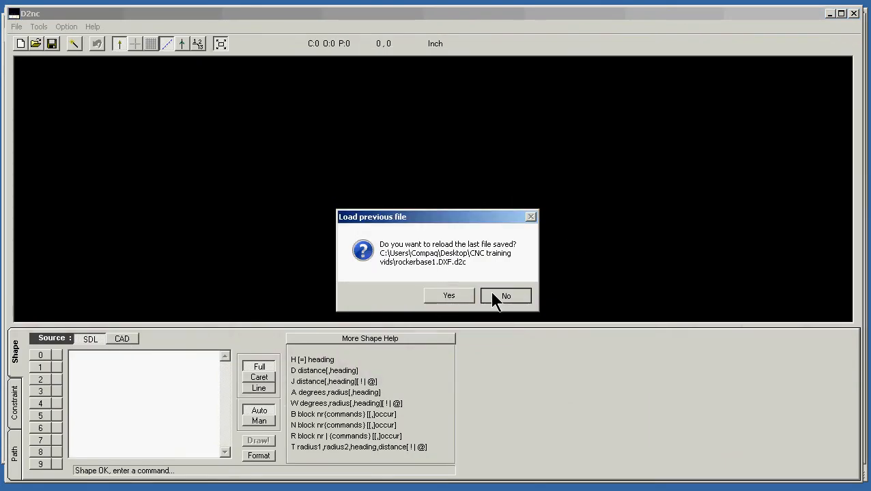
Import the rockerbase1.DXF file as a CAD source with all elements, all layers and no scaling
click(126, 338)
click(179, 342)
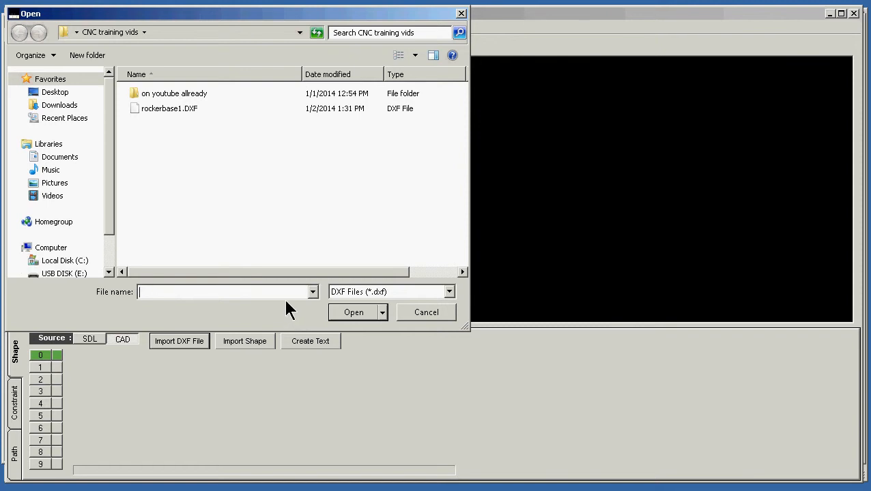
click(170, 114)
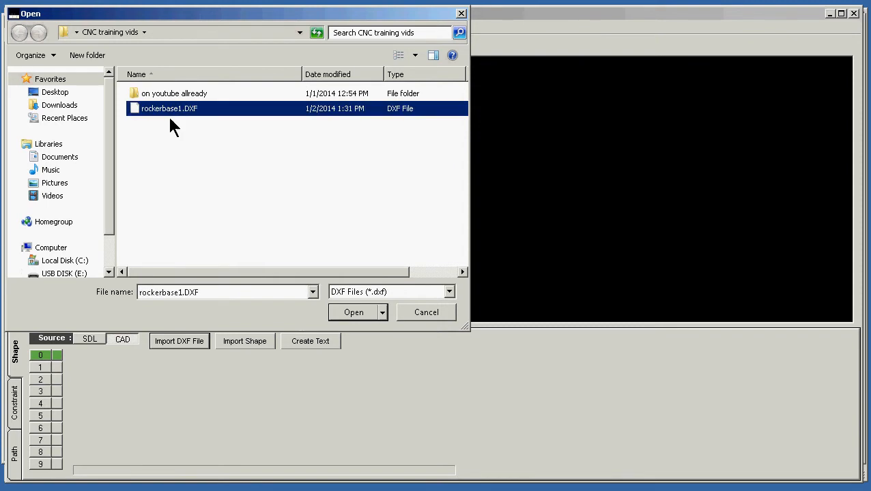
click(350, 313)
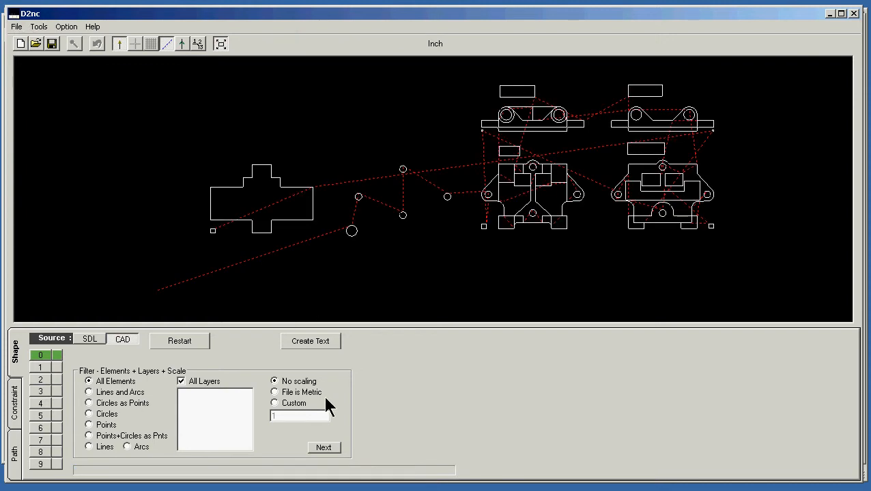
click(324, 448)
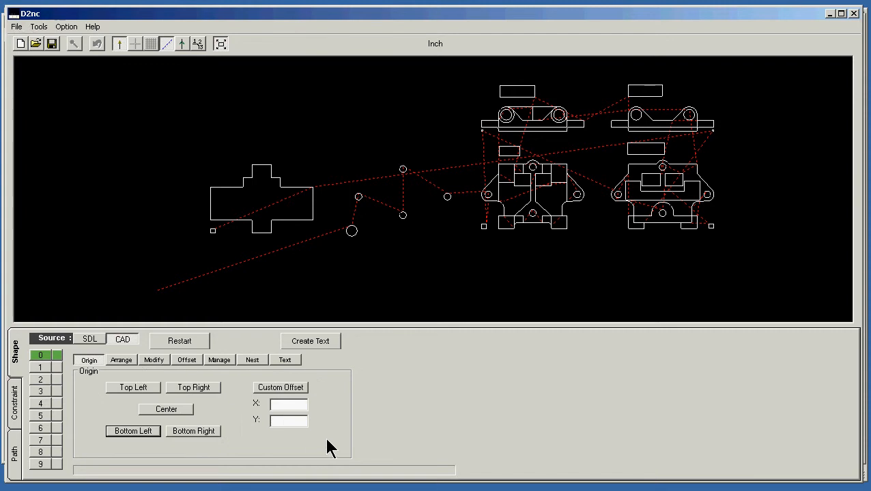
Remove every shape except the stepped outline and its small reference square, and set the origin to the bottom left
click(150, 361)
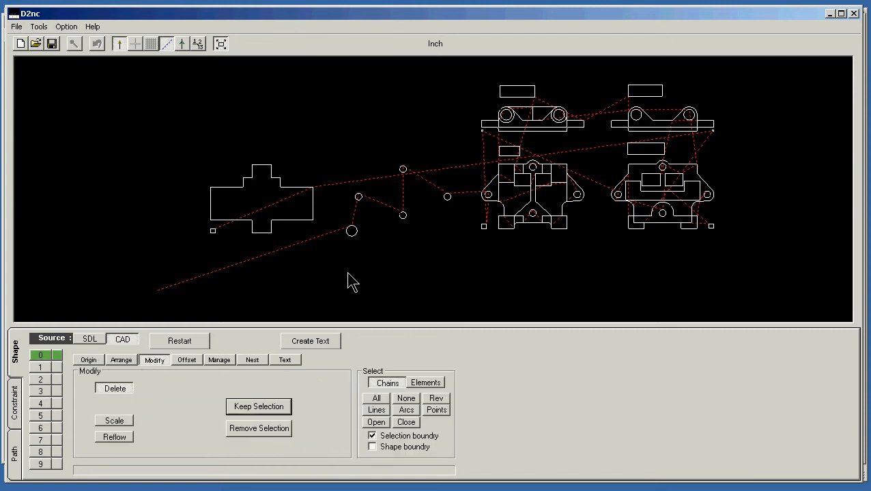
drag(335, 275, 856, 51)
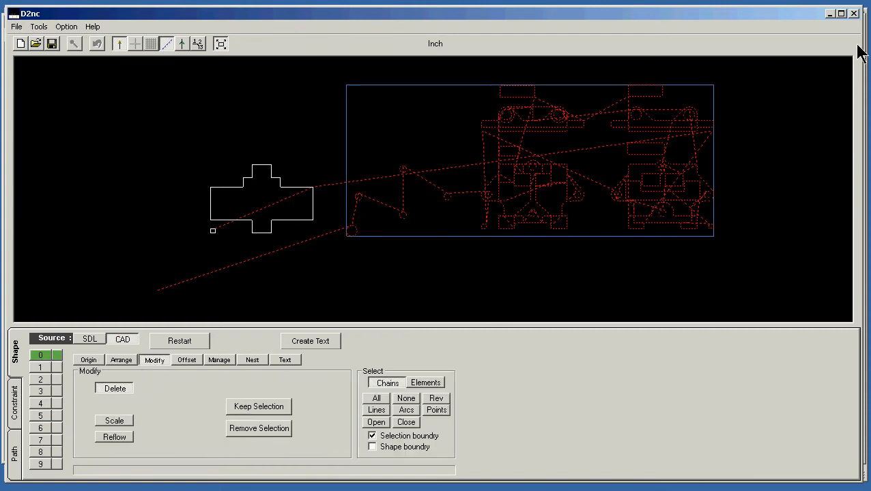
click(270, 437)
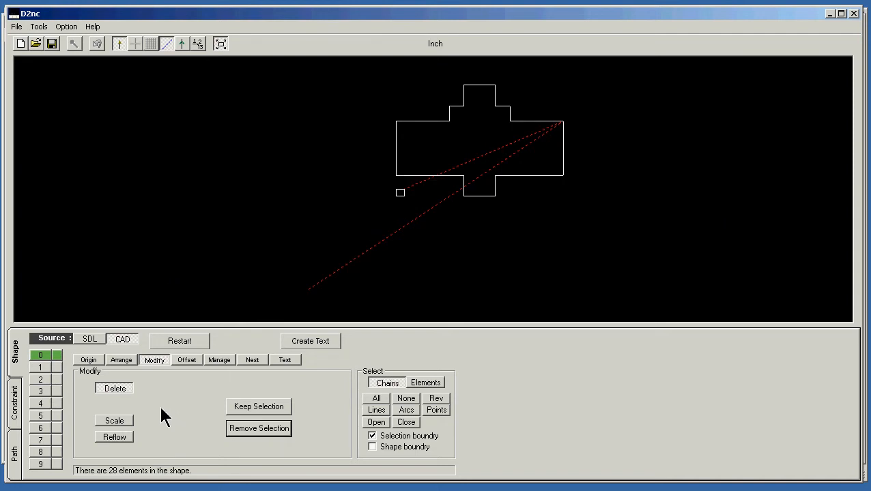
click(89, 360)
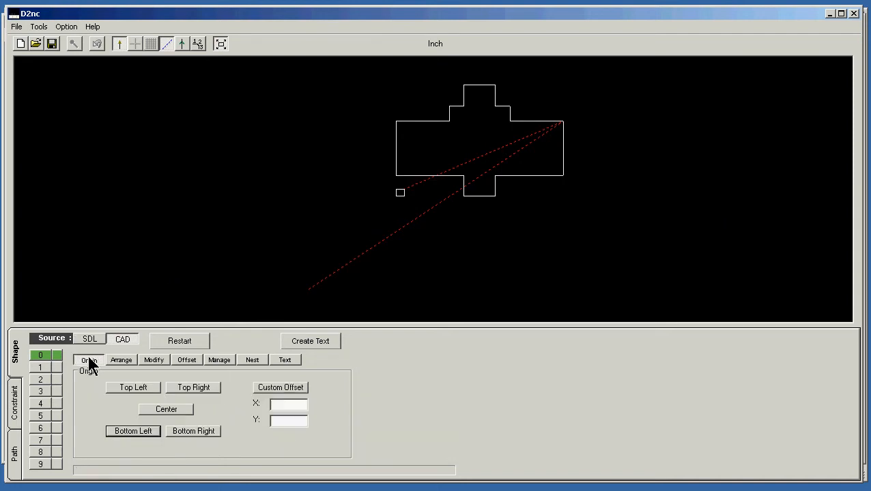
click(116, 432)
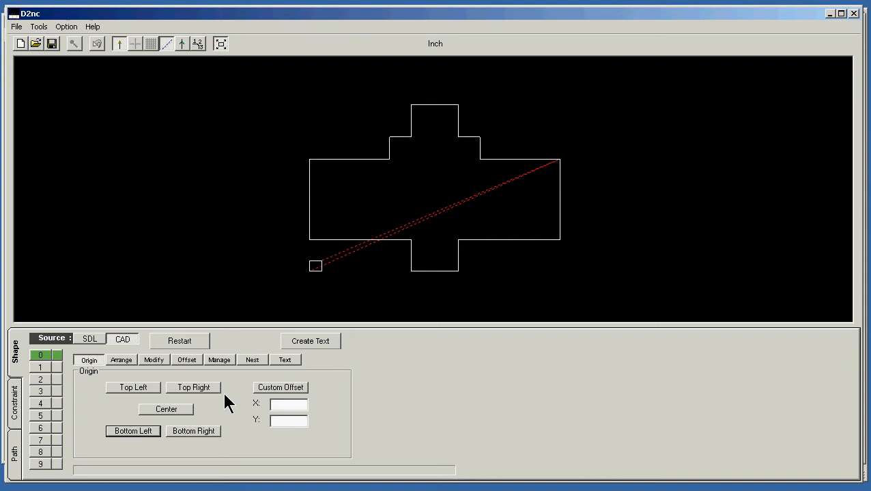
Offset only the stepped outline inward for a .625 tool diameter, leaving out the small reference square
click(188, 361)
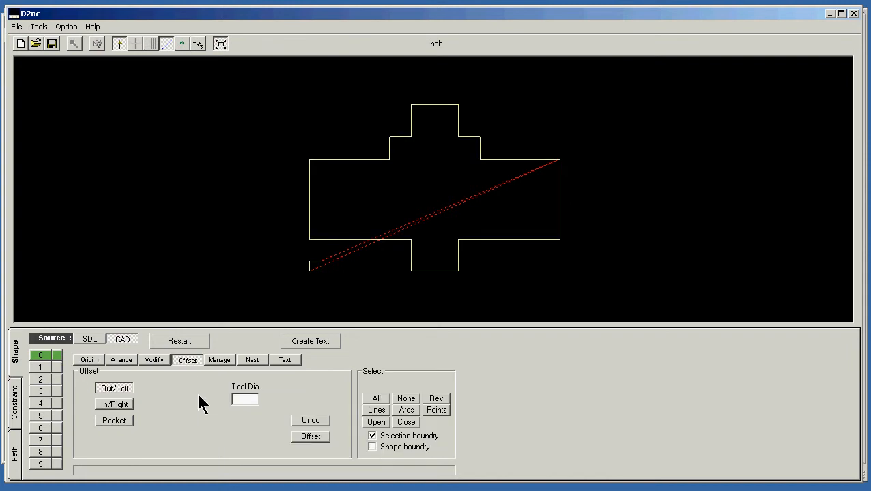
text(.625)
click(385, 250)
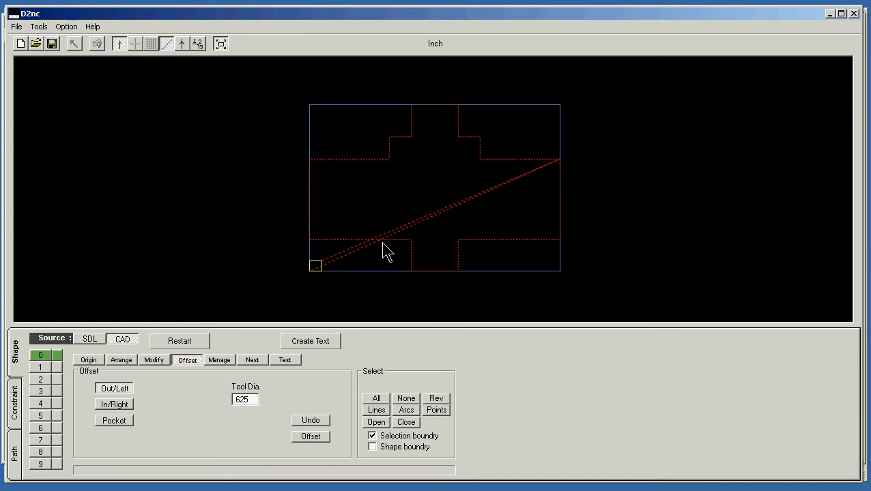
click(116, 406)
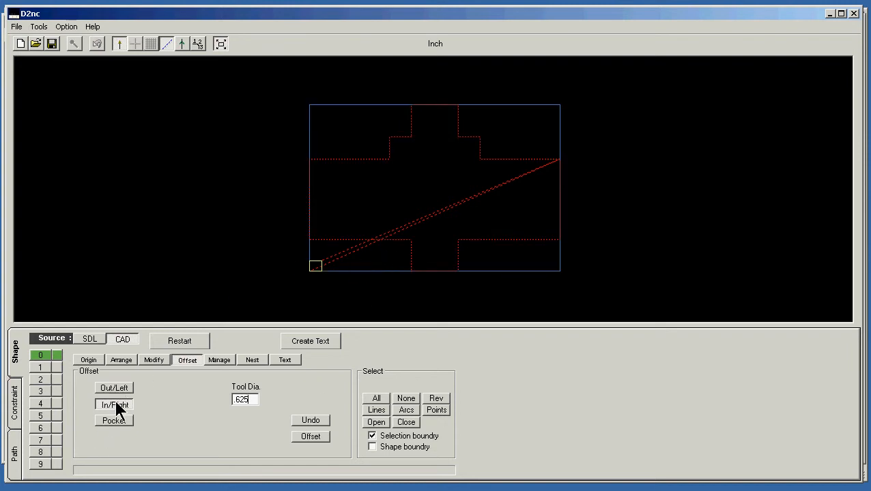
click(310, 437)
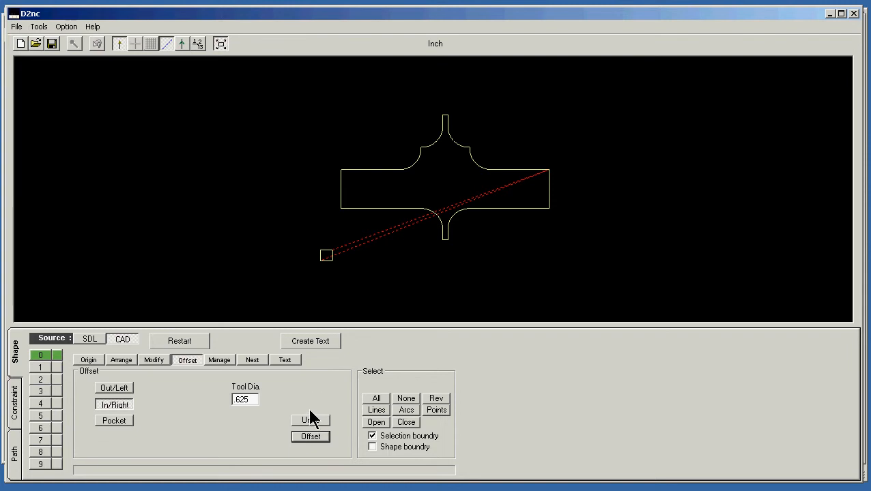
Start a contour operation that uses only the offset stepped outline as its local shape
click(14, 454)
click(75, 399)
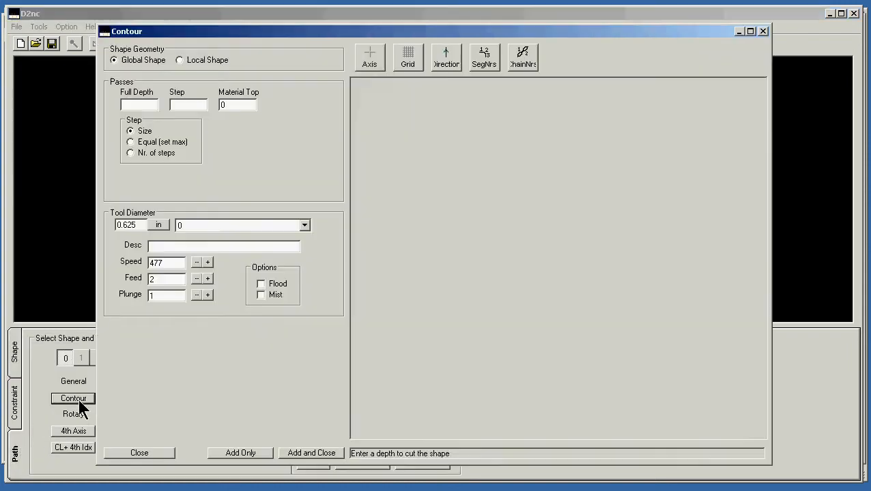
click(180, 60)
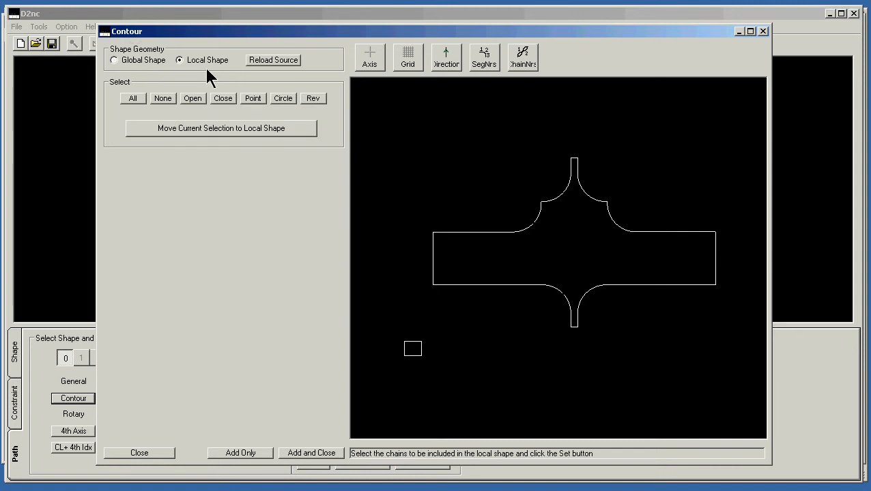
click(165, 99)
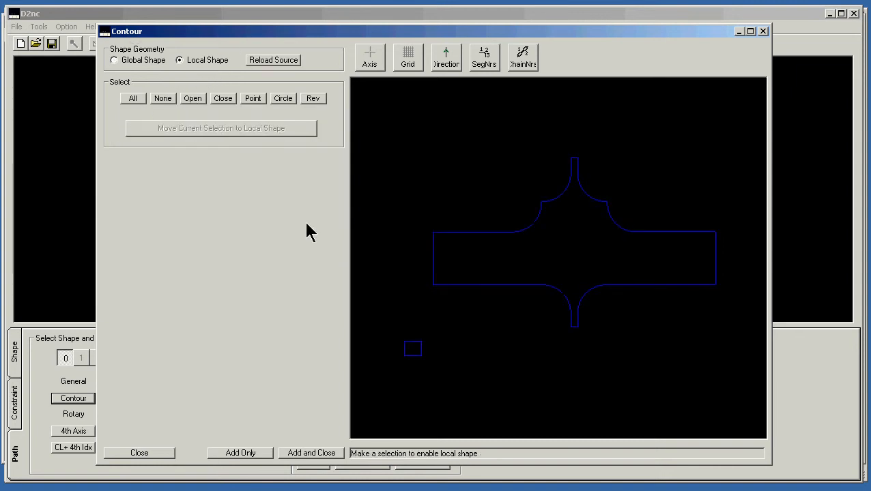
click(492, 286)
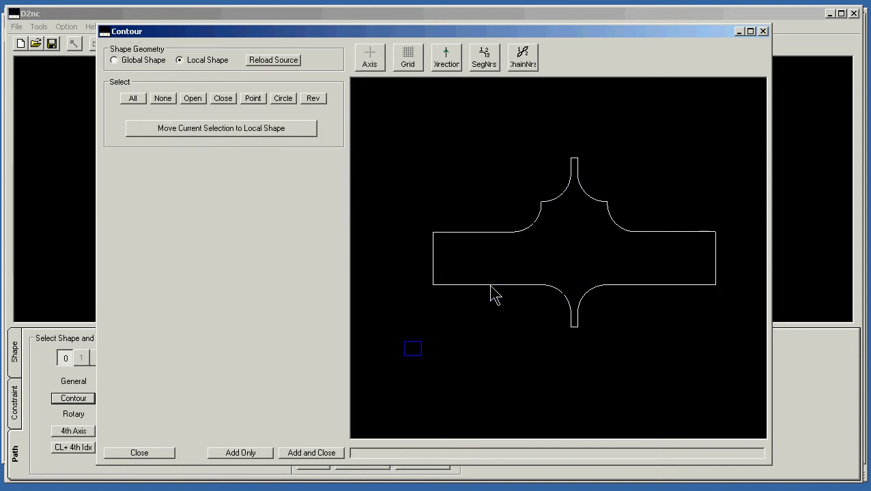
click(185, 128)
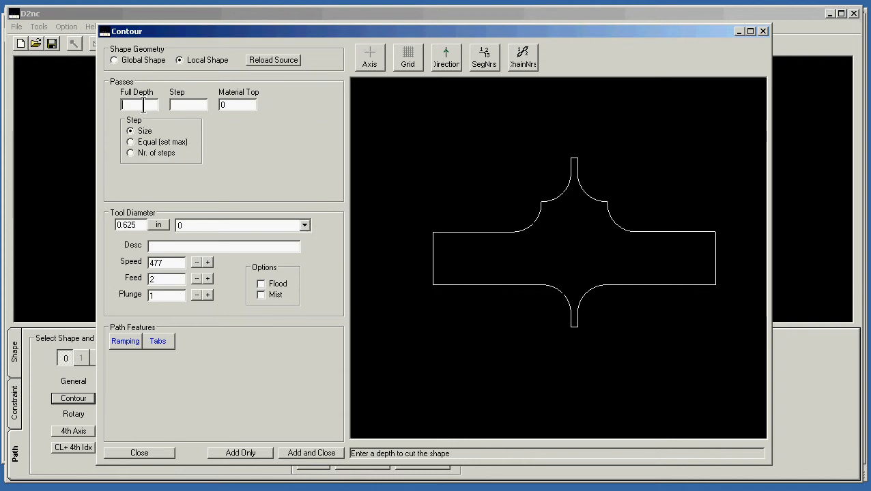
Set the contour's full depth to .504 and its step size to .020
text(.)
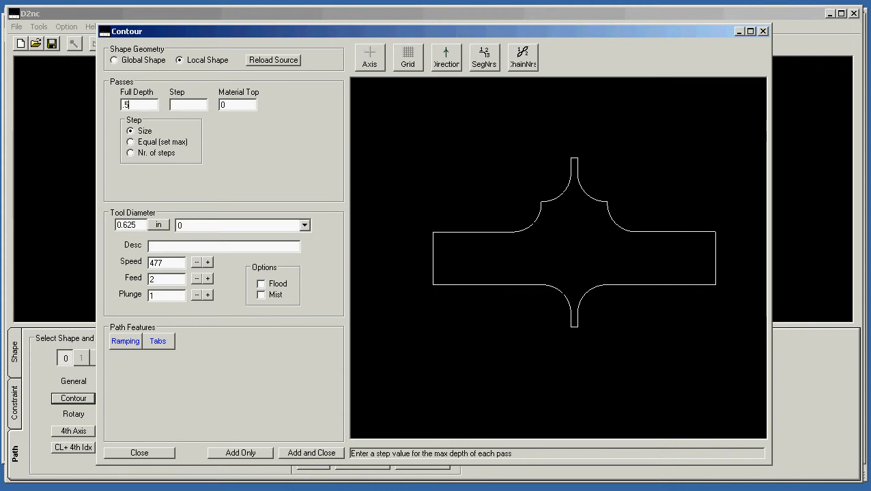
text(504)
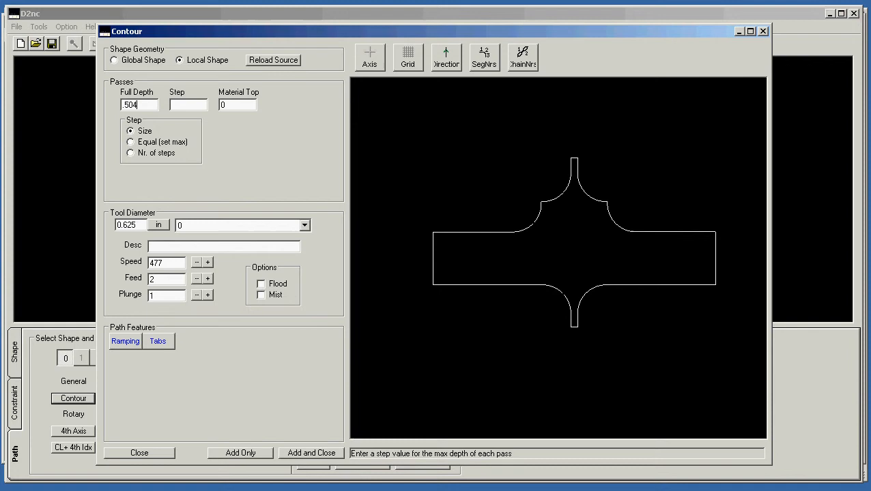
click(173, 105)
text(.)
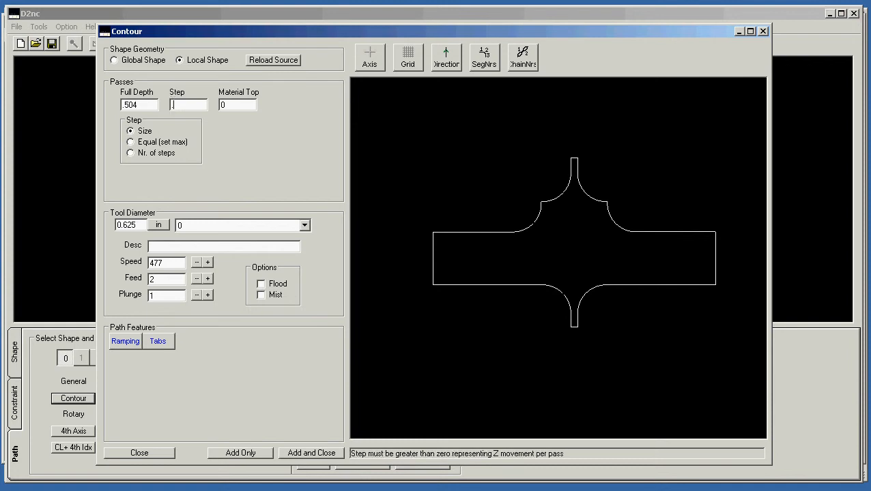
text(02)
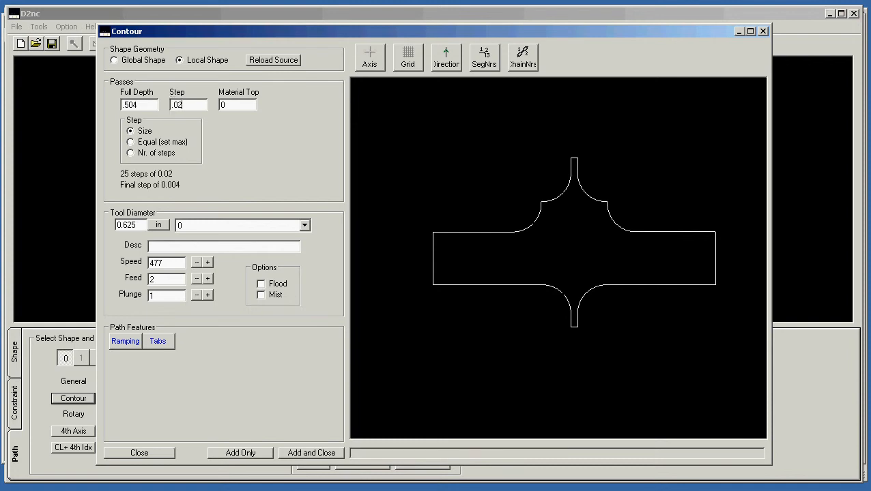
text(0)
Set the contour's spindle speed to 2200
double_click(172, 265)
text(2)
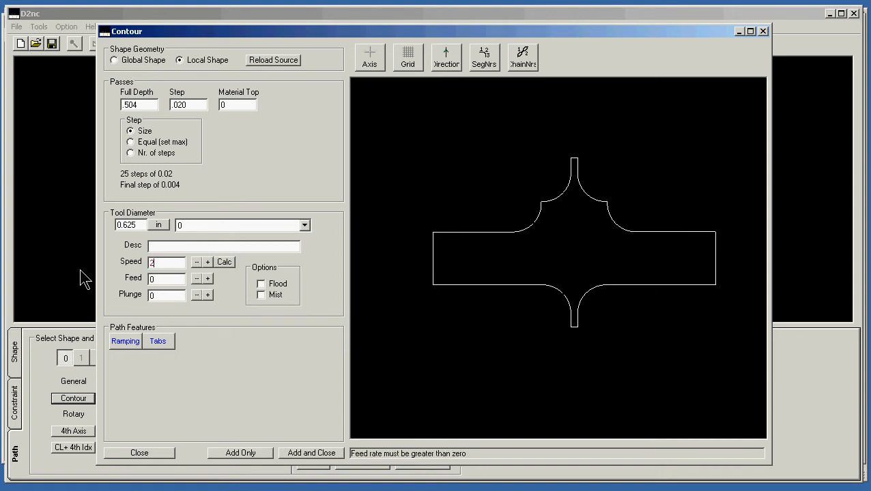
text(20)
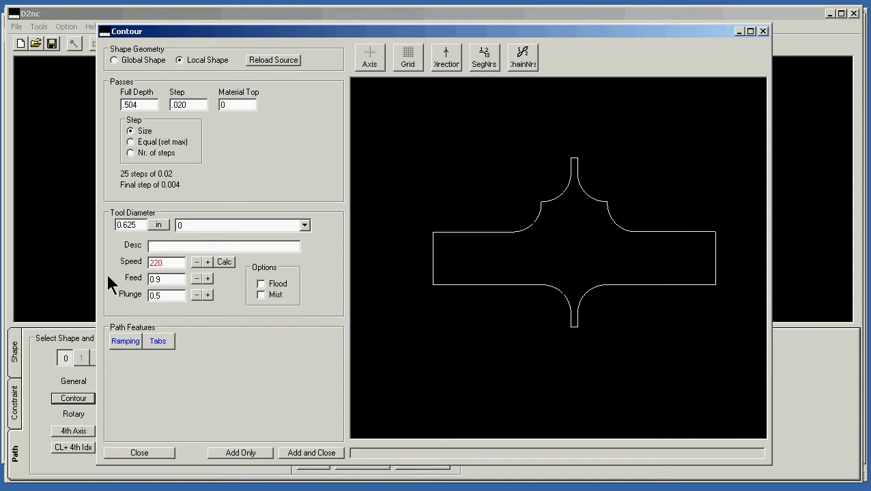
text(0)
drag(172, 280, 125, 281)
Enable ramping with a ramp distance of 5 and add the contour operation to the machine queue
click(126, 344)
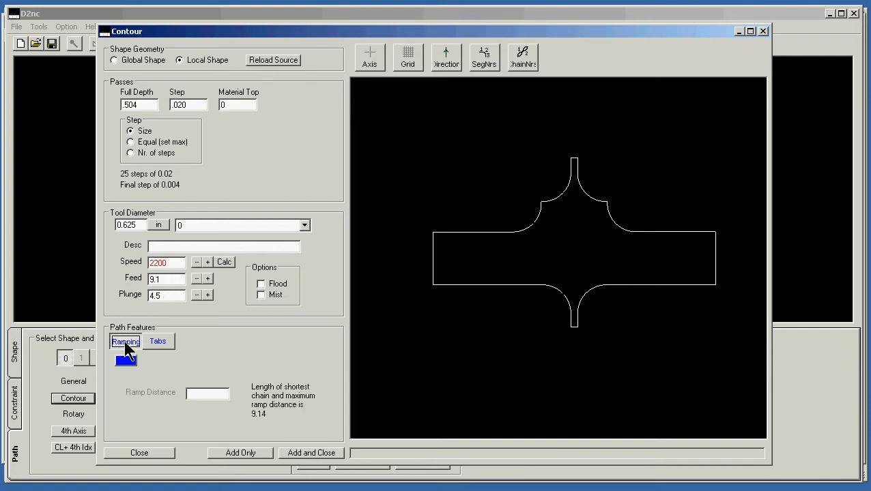
click(126, 361)
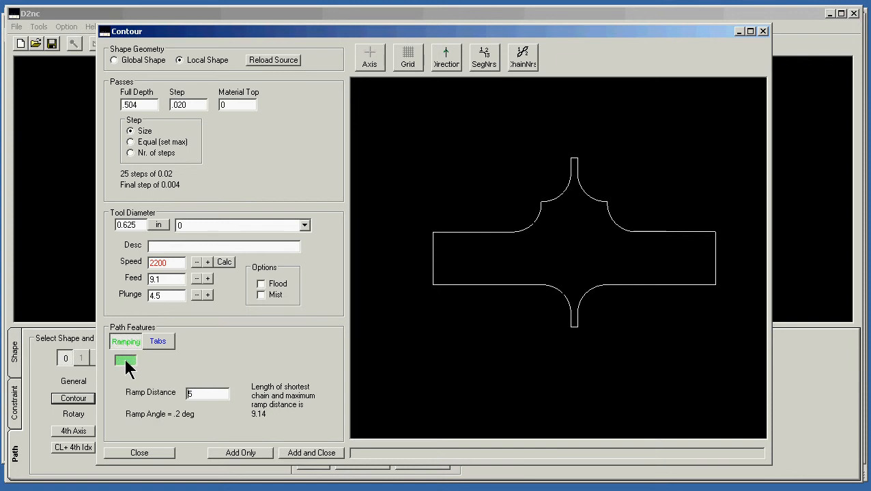
click(311, 454)
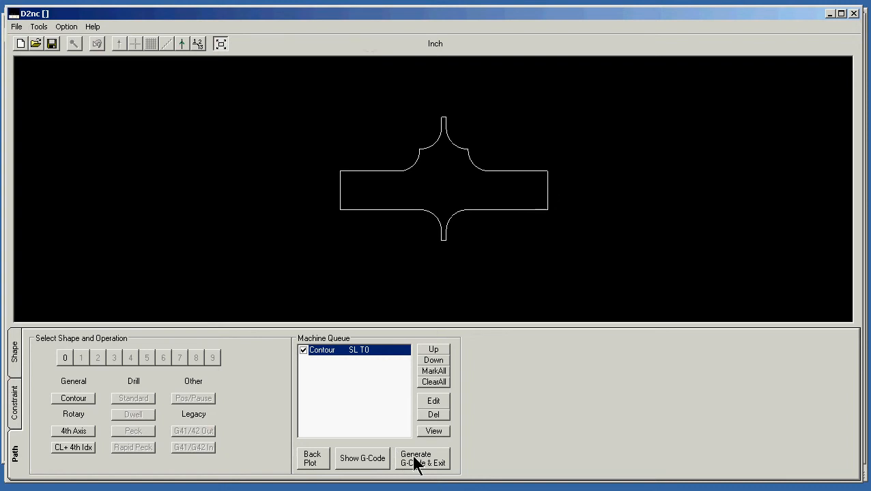
Generate the G-code, exit to Mach3 and open the generated D2nc.tap code for editing in Notepad
click(414, 462)
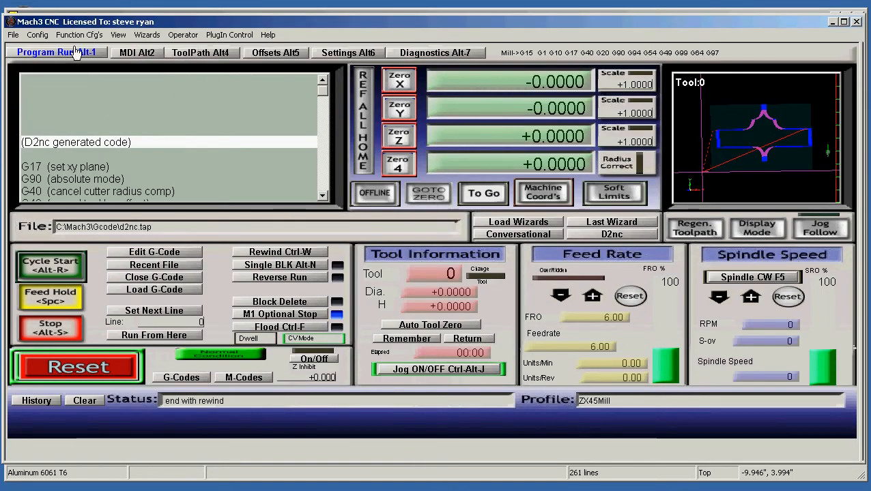
click(151, 252)
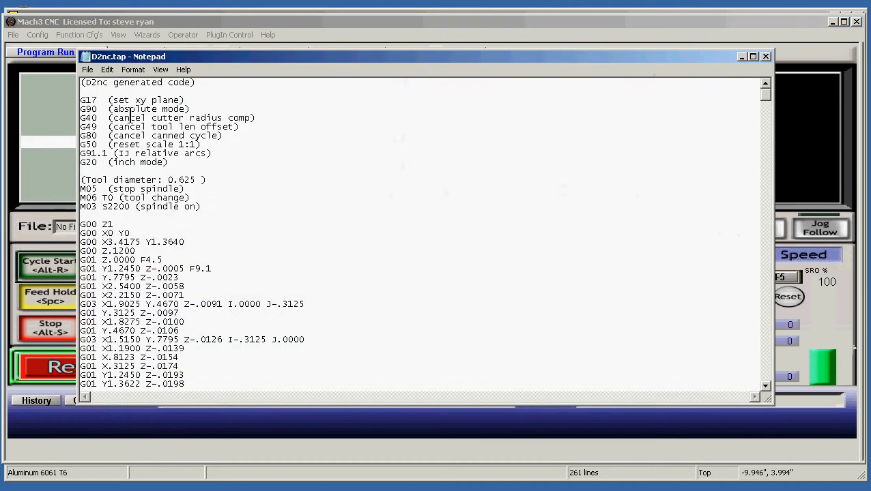
Start saving the generated code as a new file in the CNC training vids folder on the Desktop
click(89, 69)
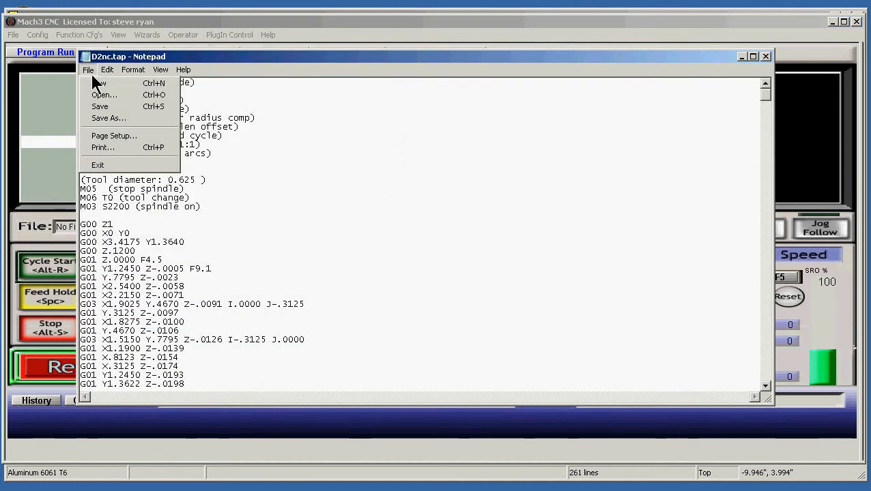
click(107, 118)
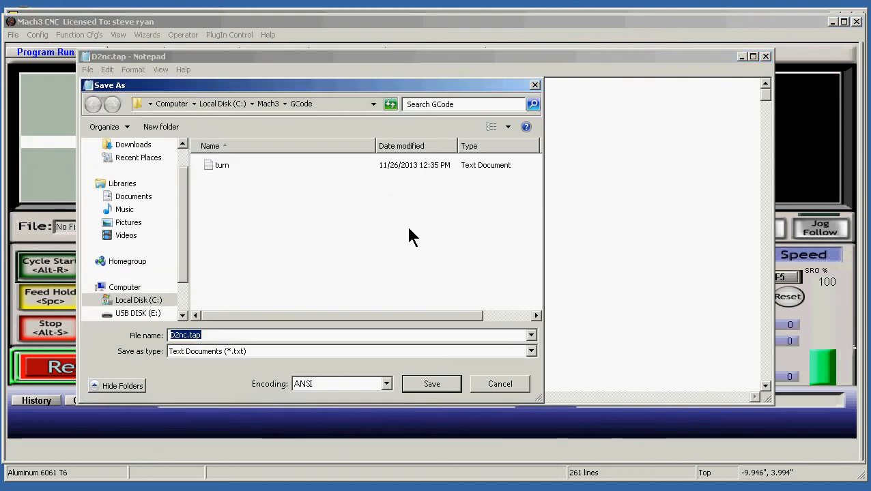
click(373, 104)
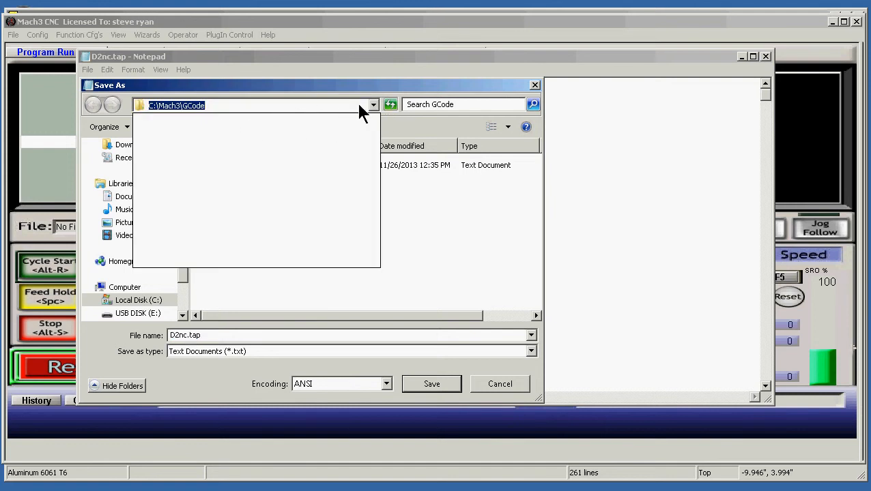
click(309, 273)
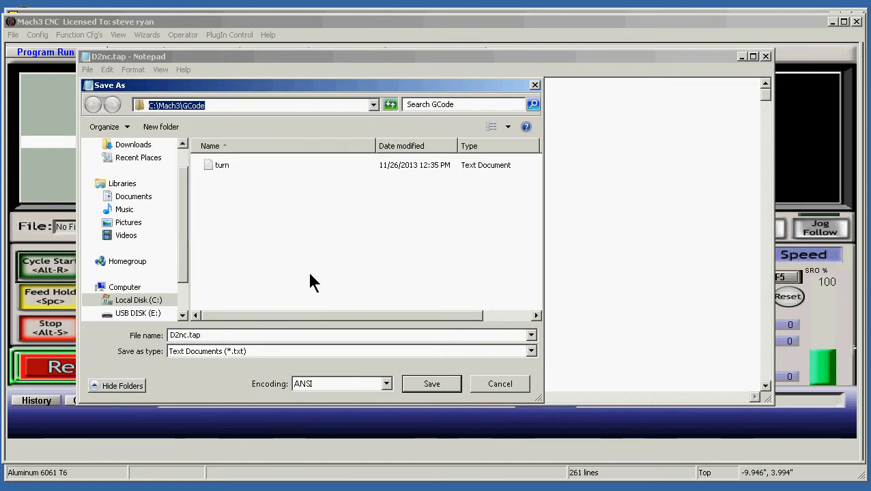
drag(185, 194, 181, 150)
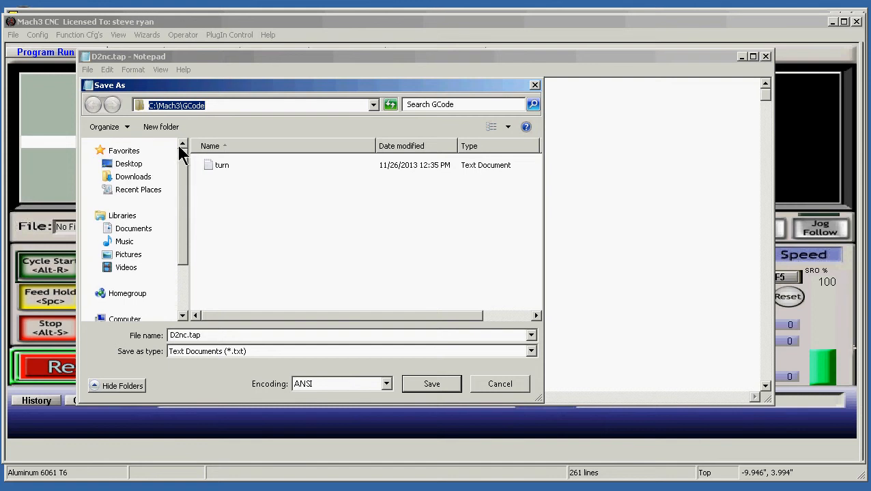
click(133, 167)
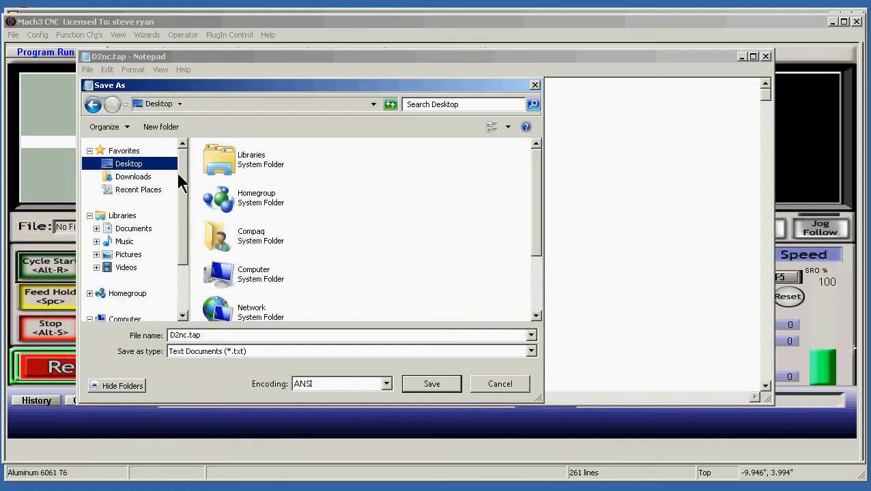
drag(538, 213, 538, 273)
double_click(281, 267)
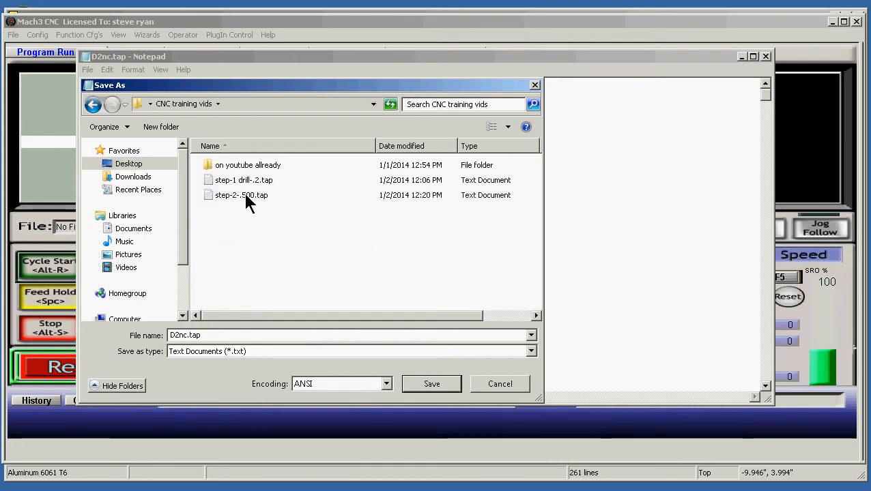
Name the file step-2-.625.tap, basing the name on the existing step-2-.500.tap, and save it
click(247, 198)
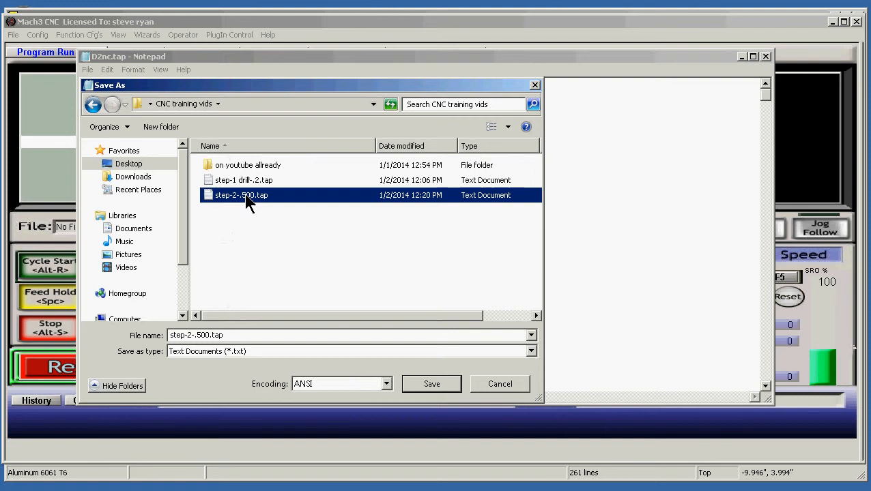
double_click(199, 334)
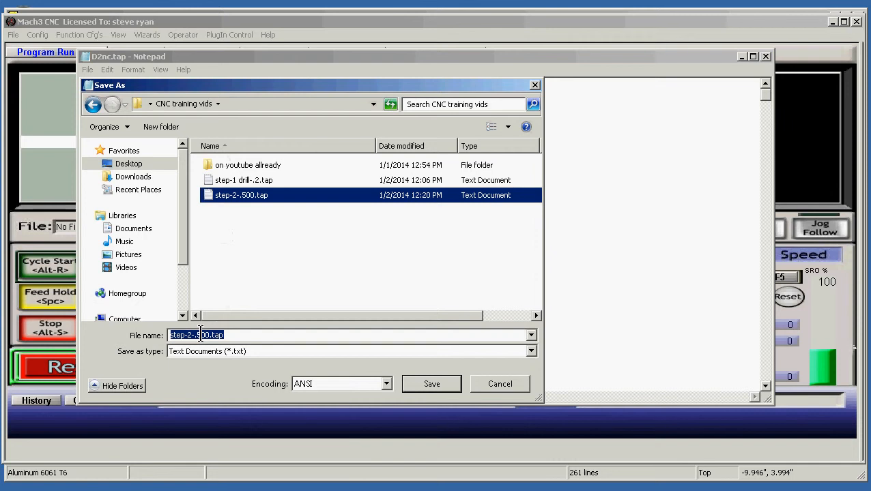
click(199, 335)
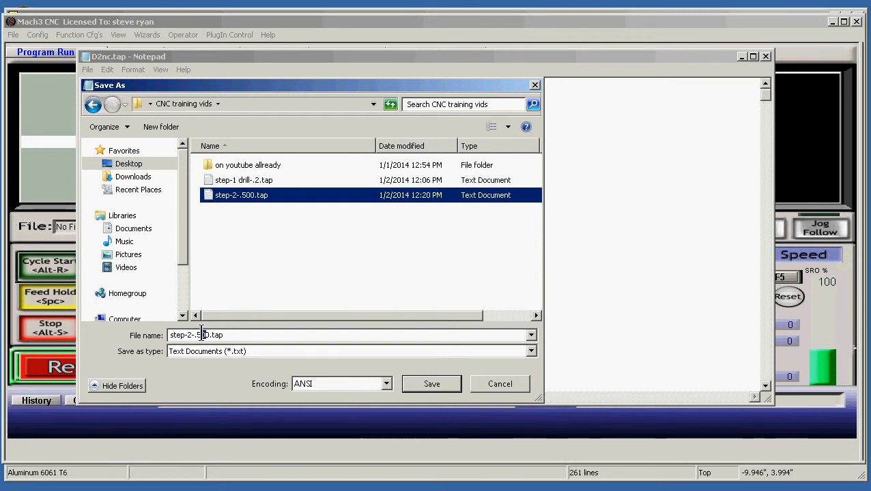
key(Delete)
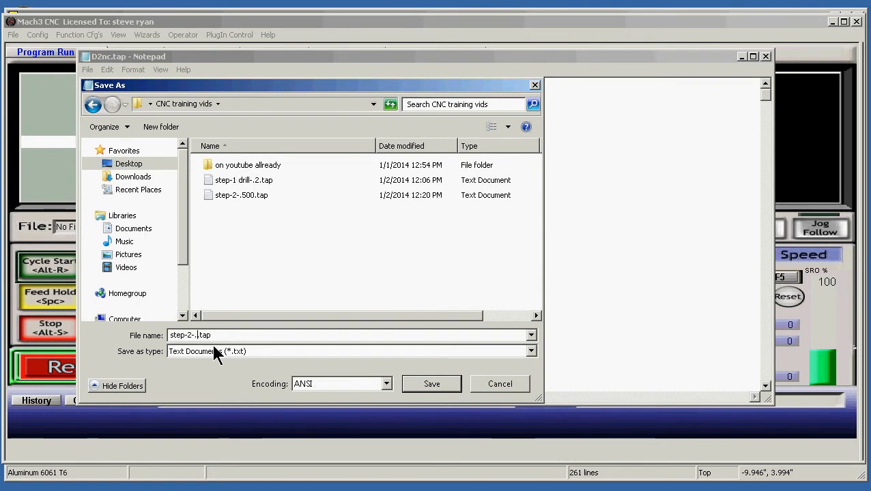
text(625)
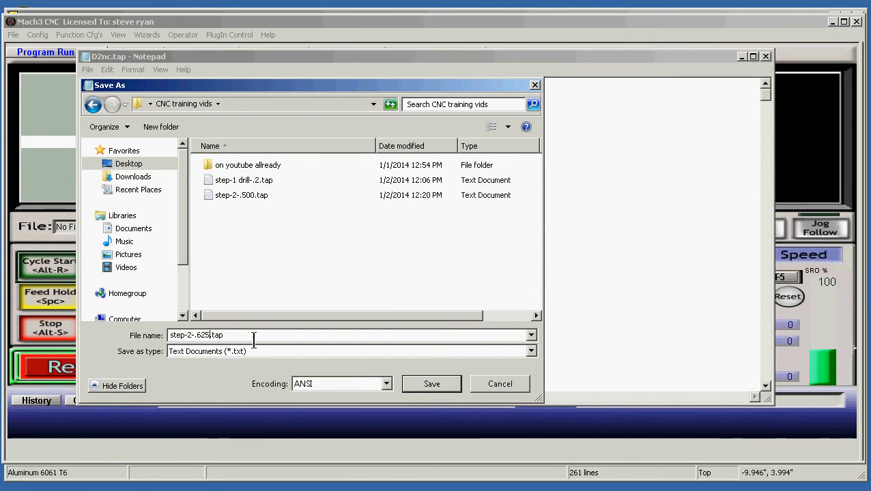
click(441, 387)
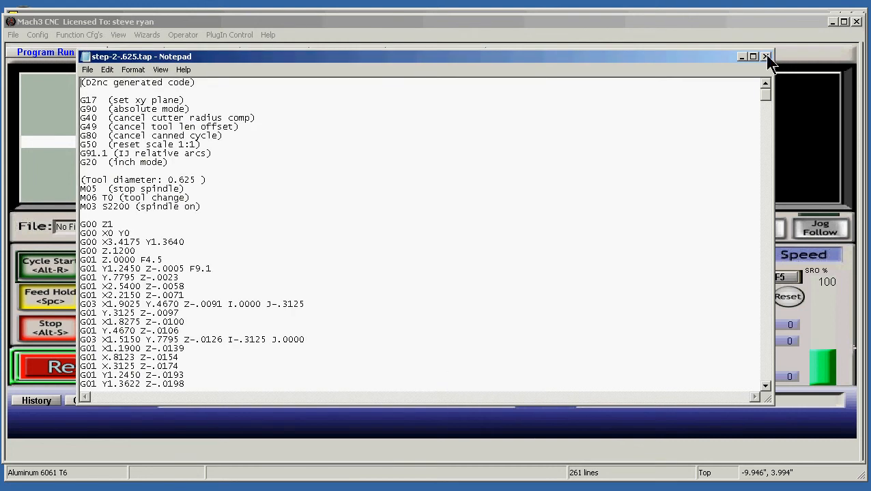
Reopen the save dialog and delete the old step-2-.500.tap file from the CNC training vids folder
click(87, 70)
click(109, 119)
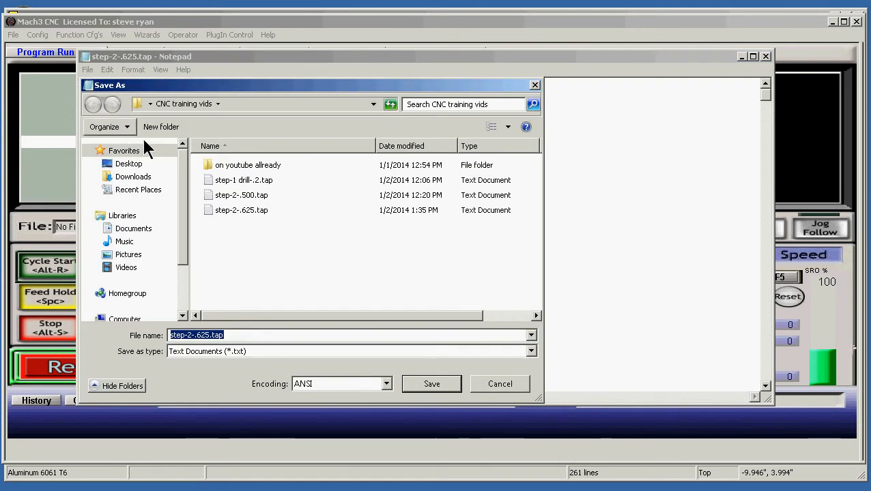
click(260, 196)
right_click(259, 198)
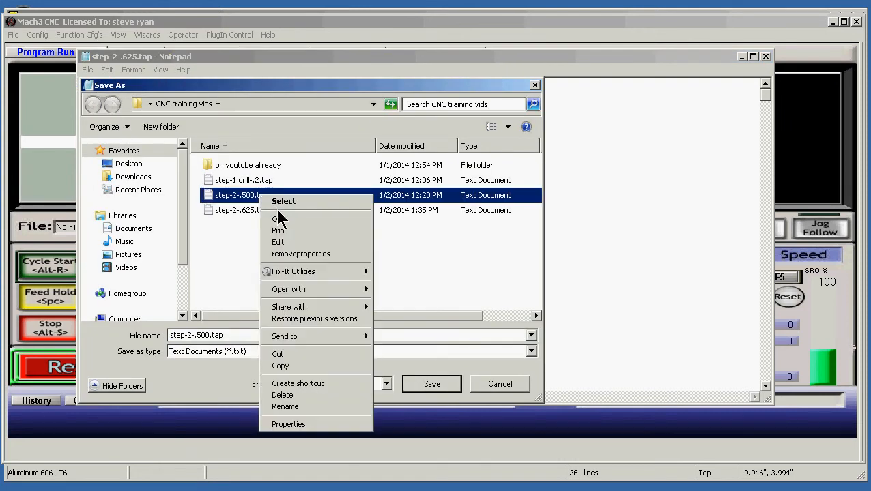
click(299, 398)
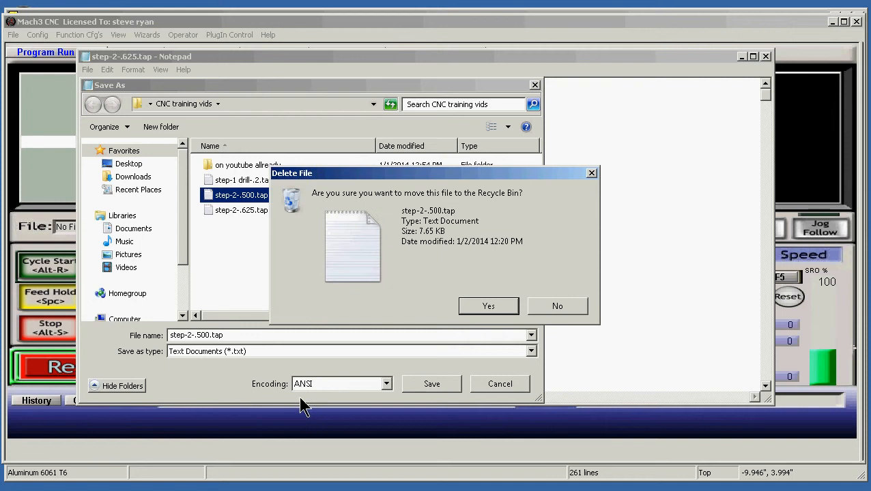
click(476, 310)
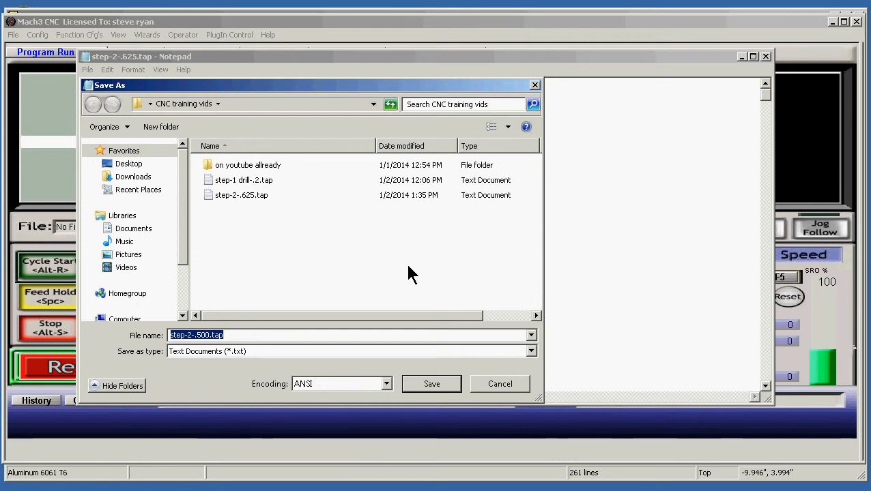
Save the code again under the name step-2-.500.tap and close Notepad
click(433, 383)
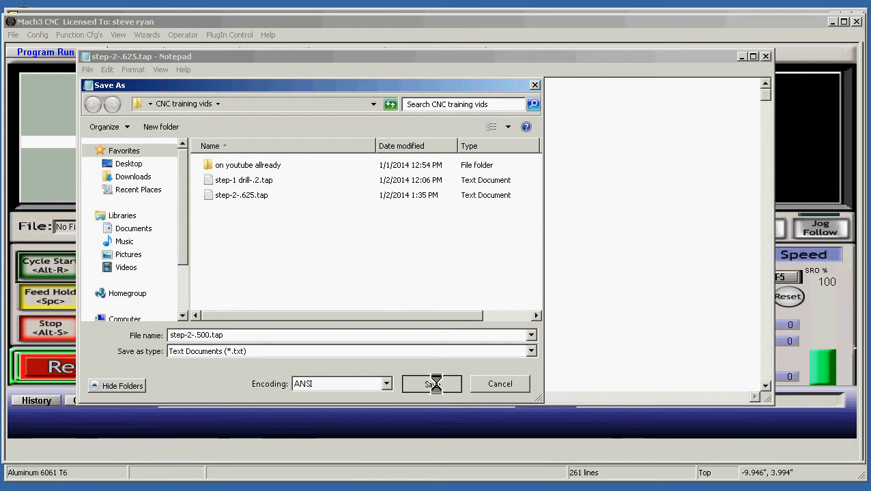
click(479, 257)
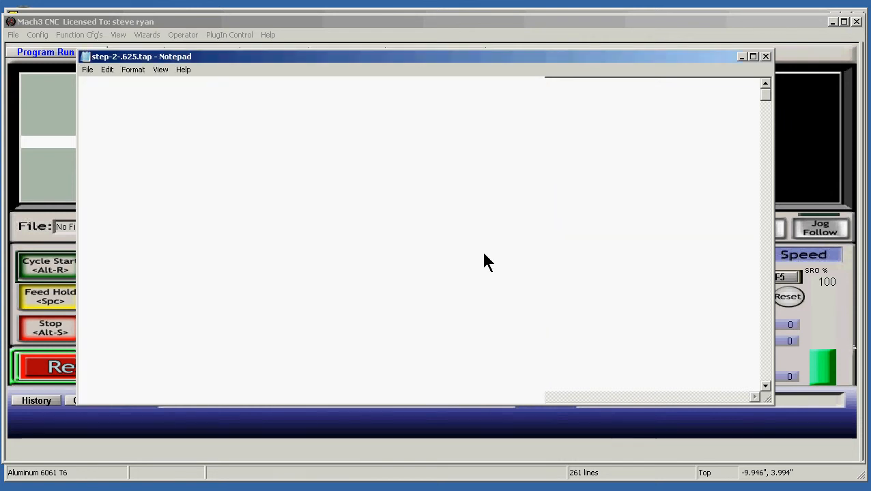
click(766, 58)
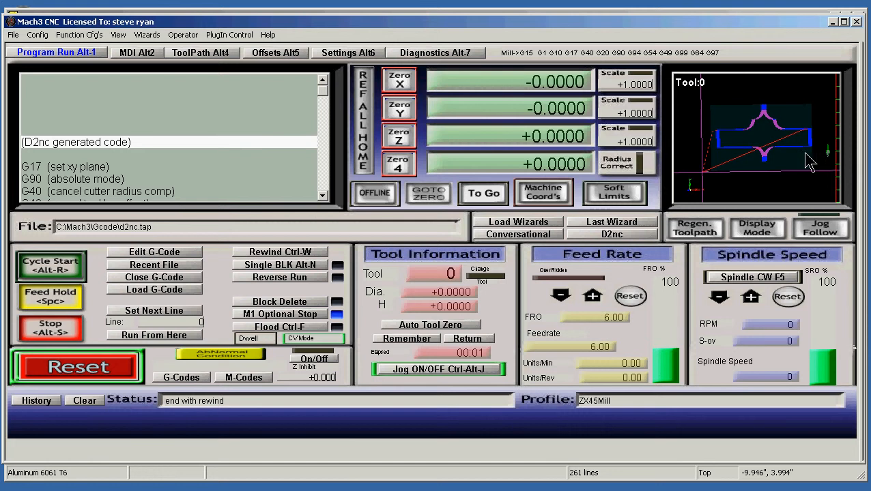
Switch to the rockerbase1 drawing in eMachineShop and delete the vertical centre line and horizontal top line between the Front view's bosses
drag(800, 157, 767, 129)
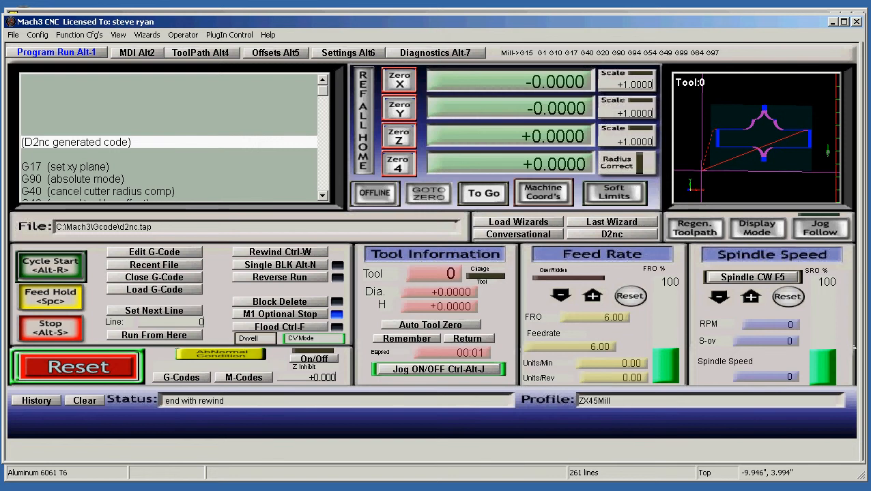
key(alt+Tab)
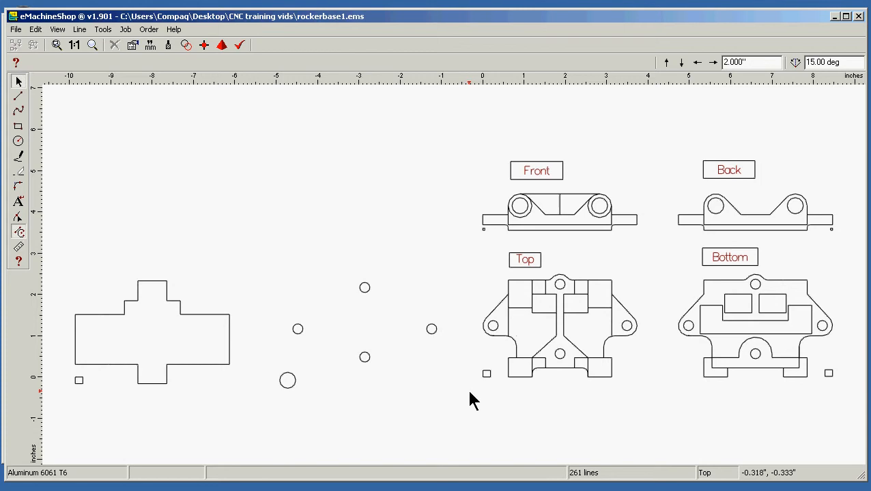
click(560, 205)
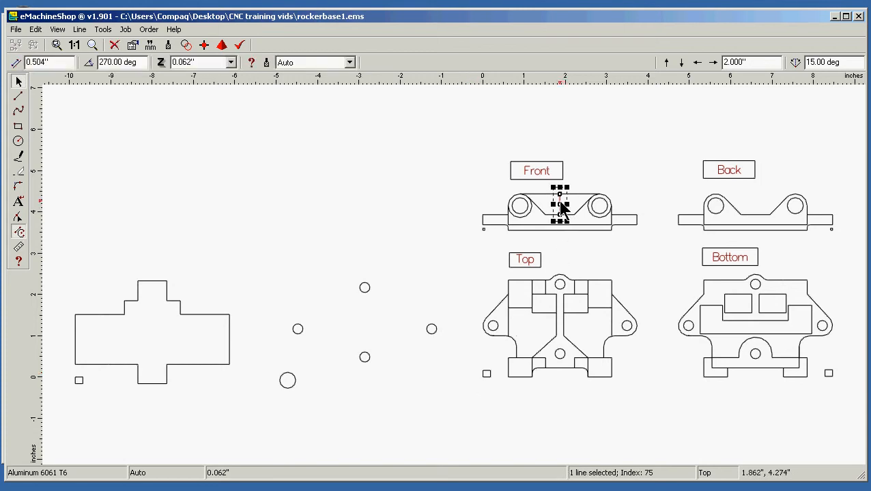
key(Delete)
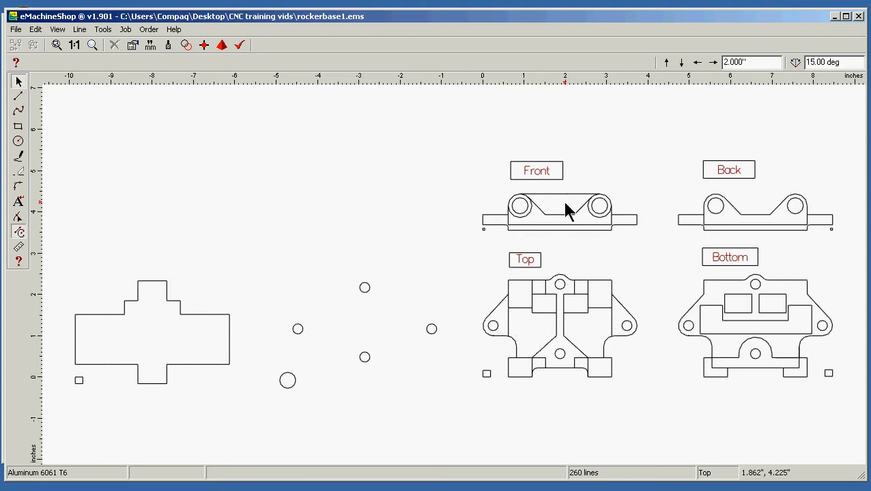
click(567, 197)
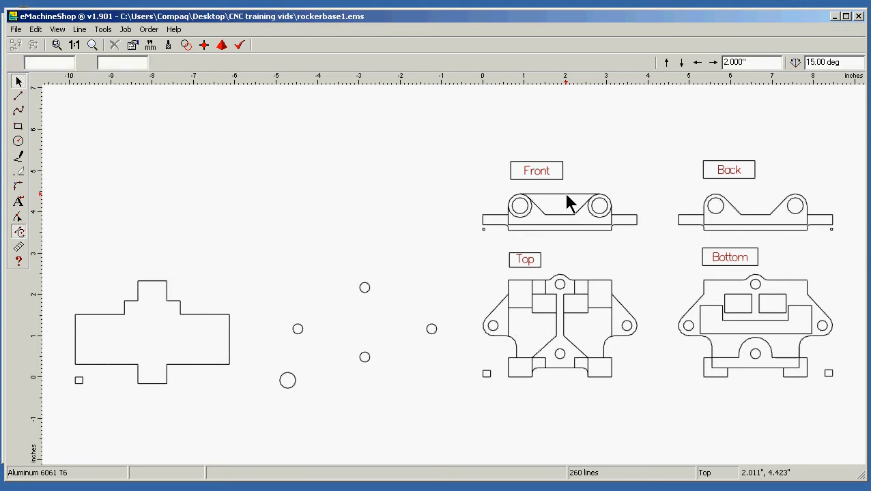
key(Delete)
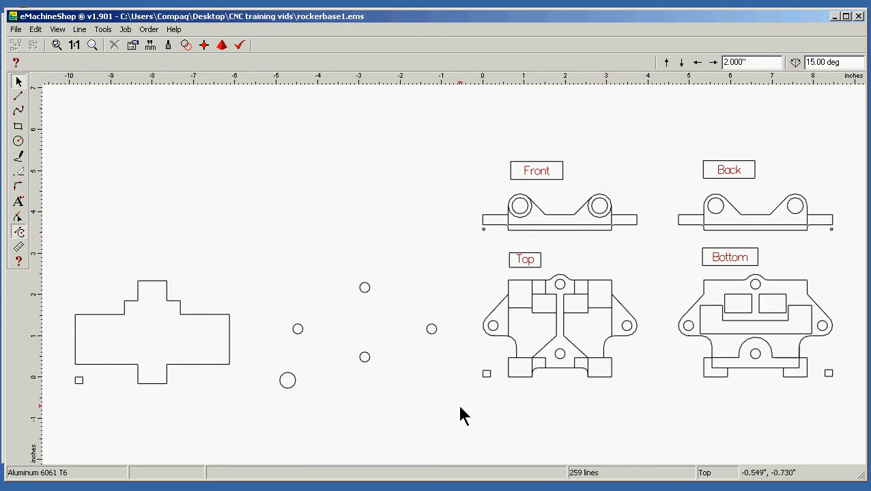
drag(464, 399, 647, 276)
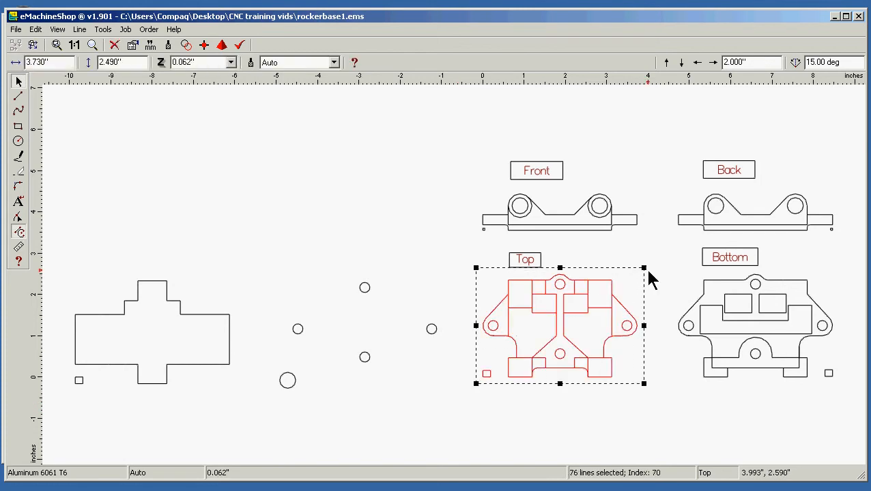
right_click(554, 327)
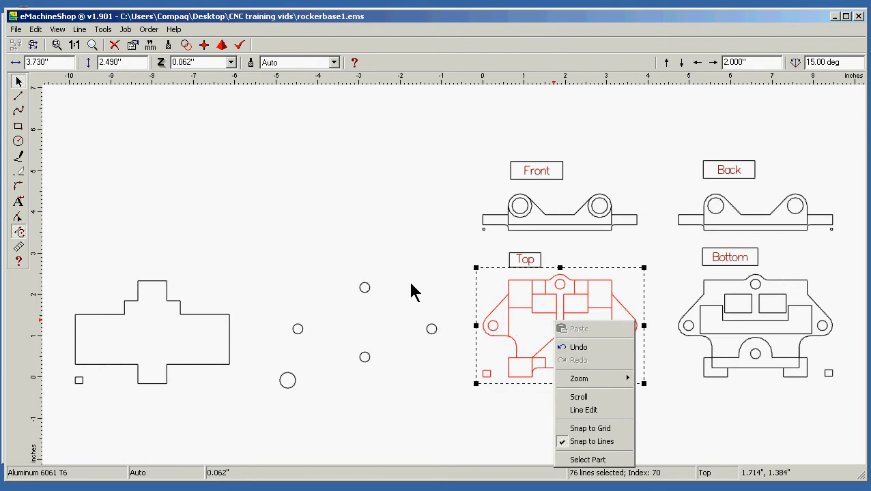
click(441, 271)
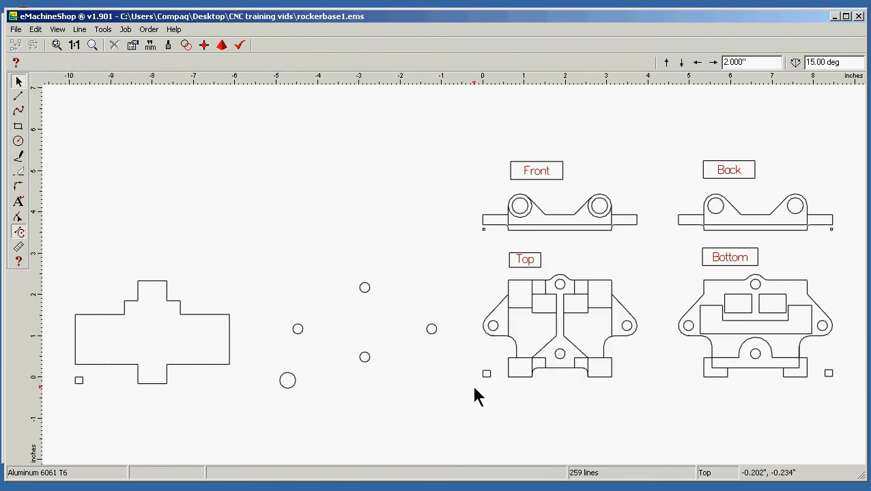
Copy the complete Top view with its small reference square and paste it to the left of the cross-shaped outline
drag(474, 387, 653, 272)
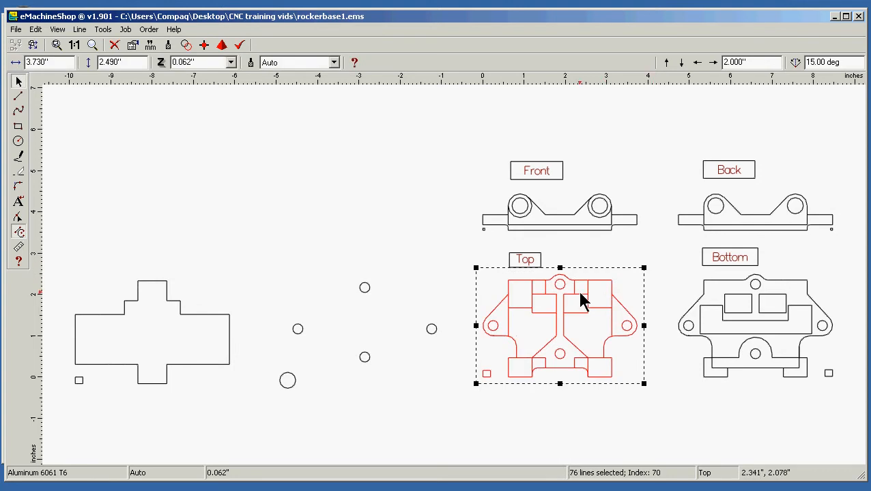
right_click(580, 297)
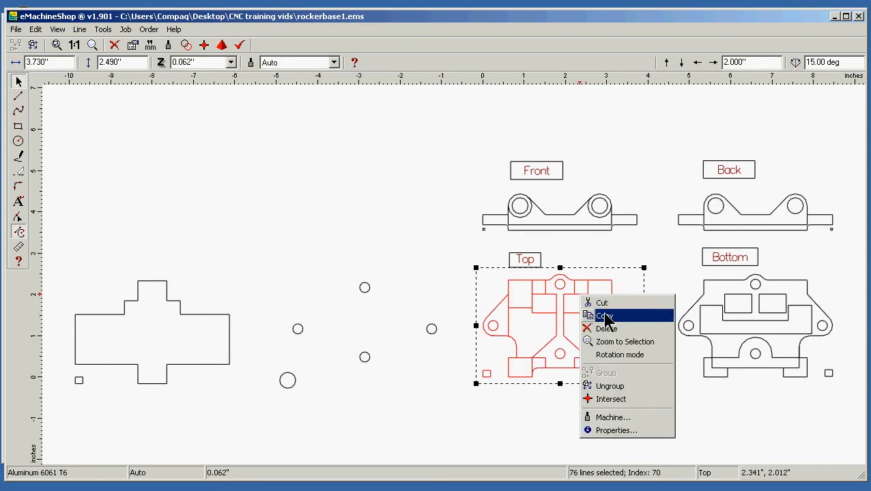
click(606, 319)
right_click(567, 316)
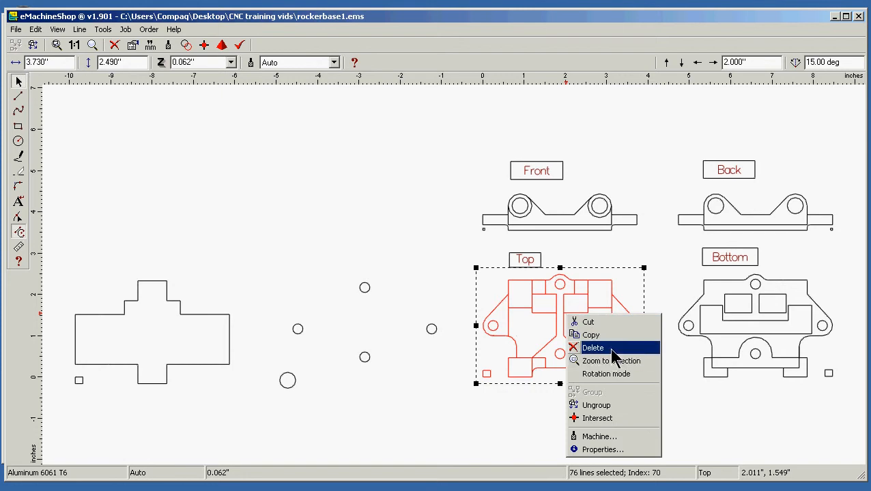
click(395, 213)
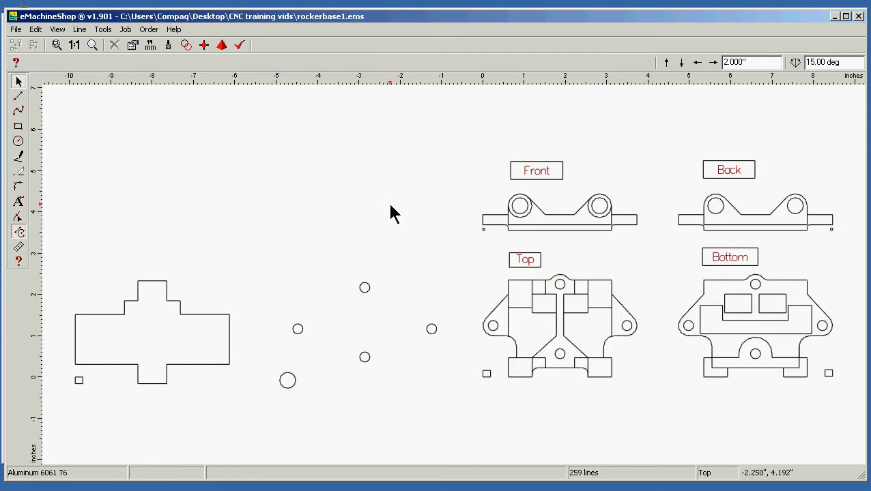
right_click(355, 185)
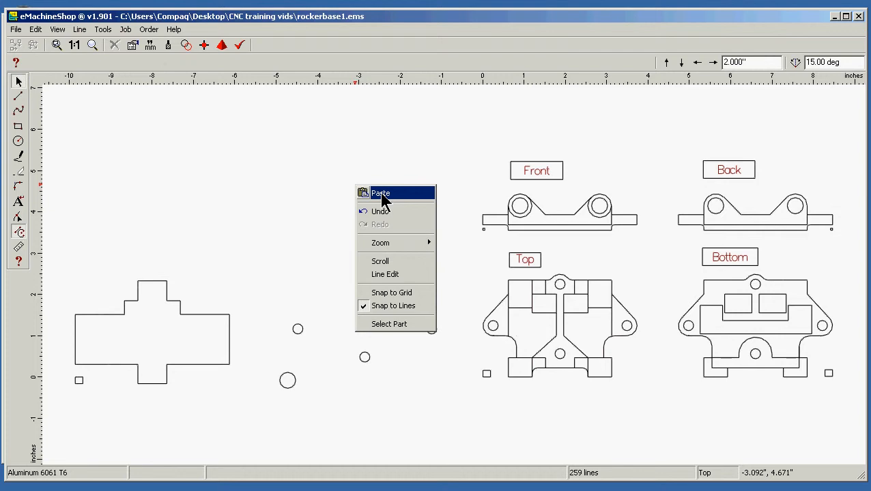
click(380, 194)
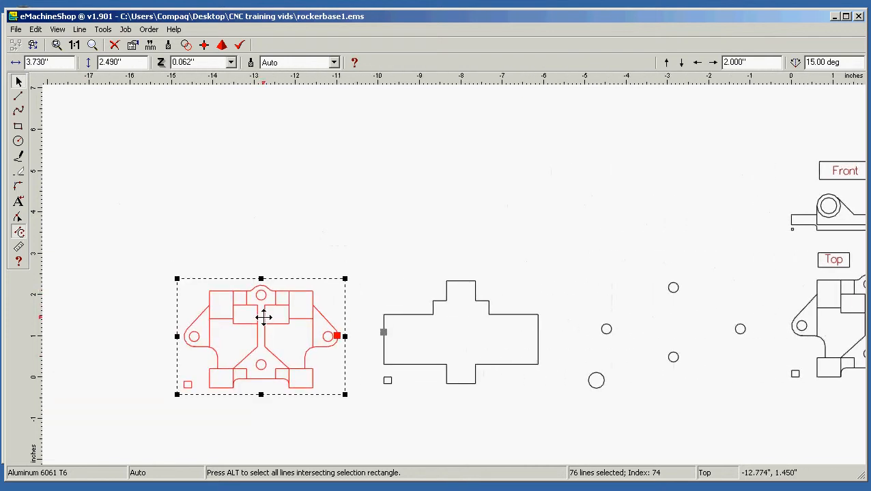
Try to intersect all the lines of the pasted Top view copy, including its small reference square
click(264, 316)
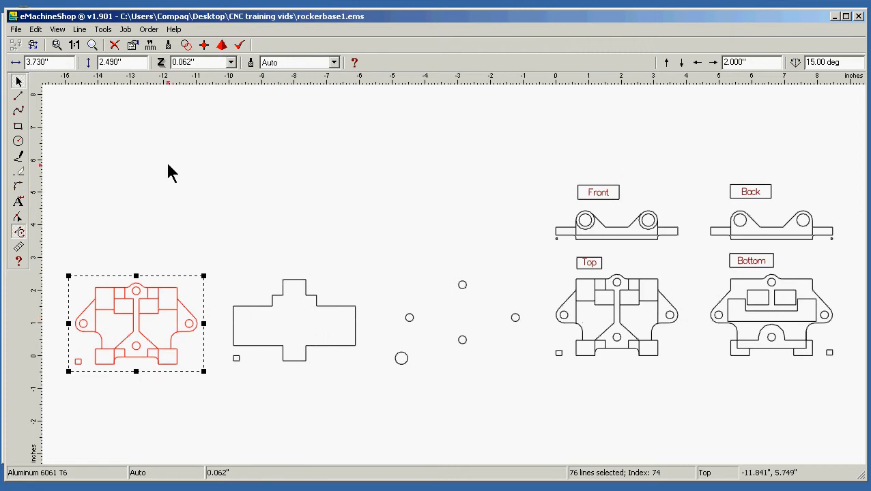
click(80, 29)
mouse_move(104, 29)
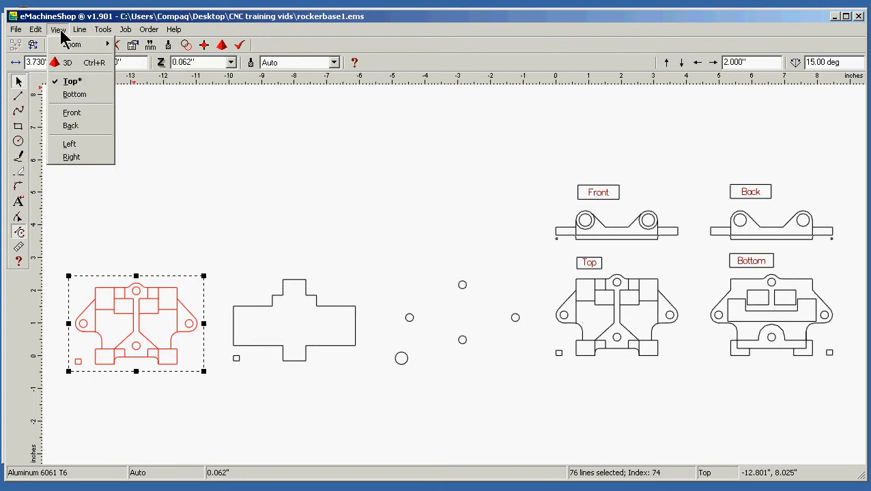
mouse_move(72, 44)
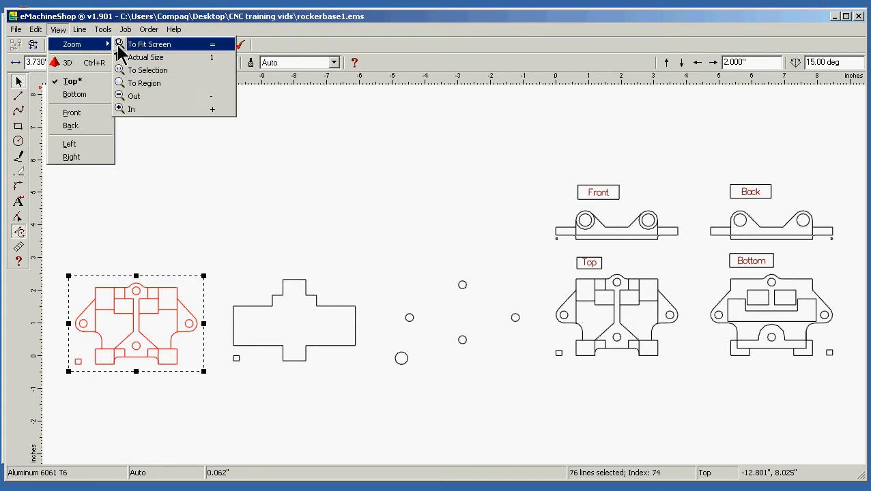
click(176, 71)
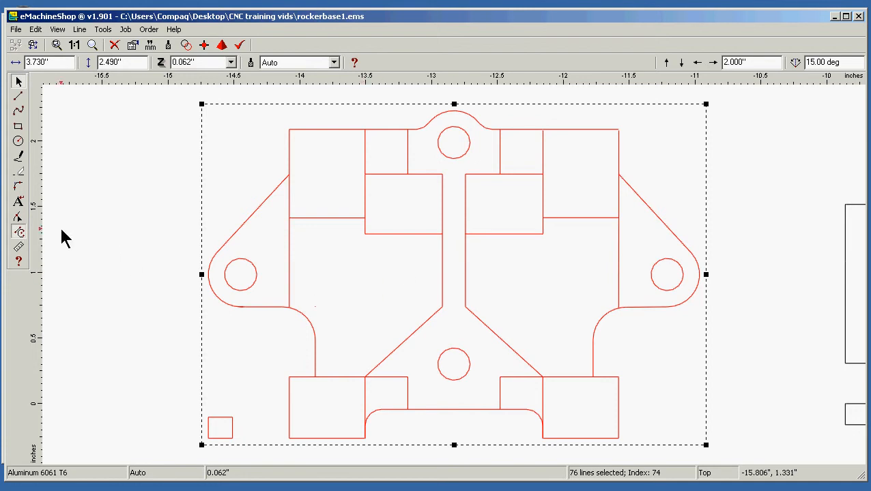
key(Escape)
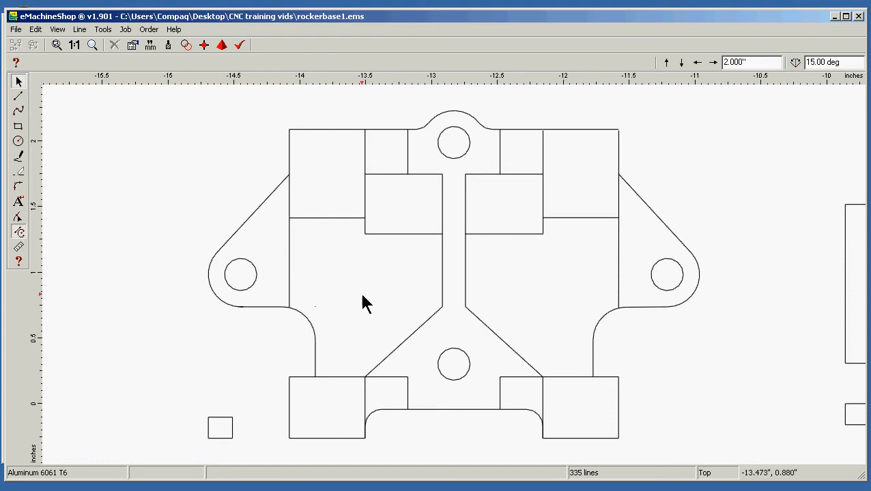
mouse_move(182, 449)
mouse_down()
mouse_move(273, 430)
mouse_move(812, 122)
mouse_move(786, 107)
mouse_up()
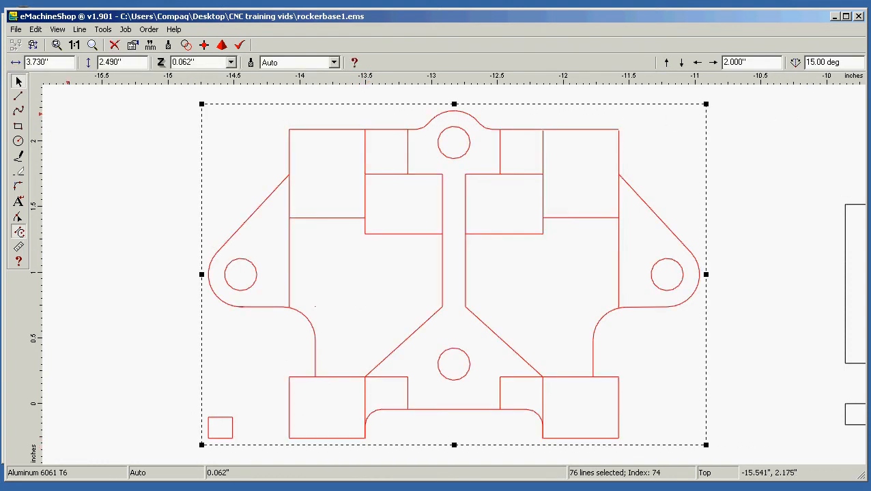
click(80, 30)
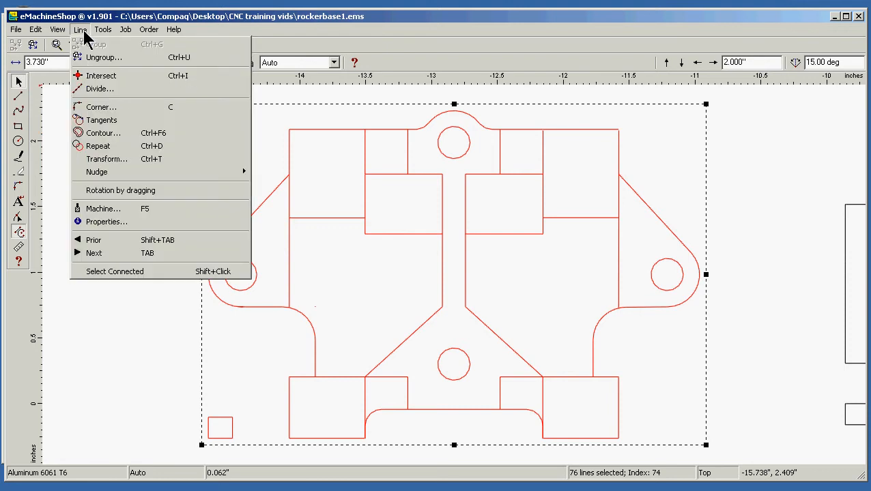
click(106, 77)
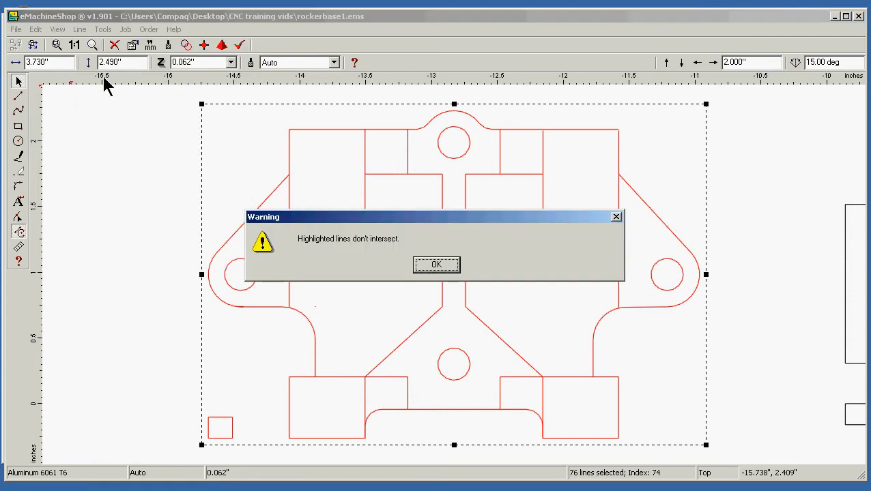
click(452, 266)
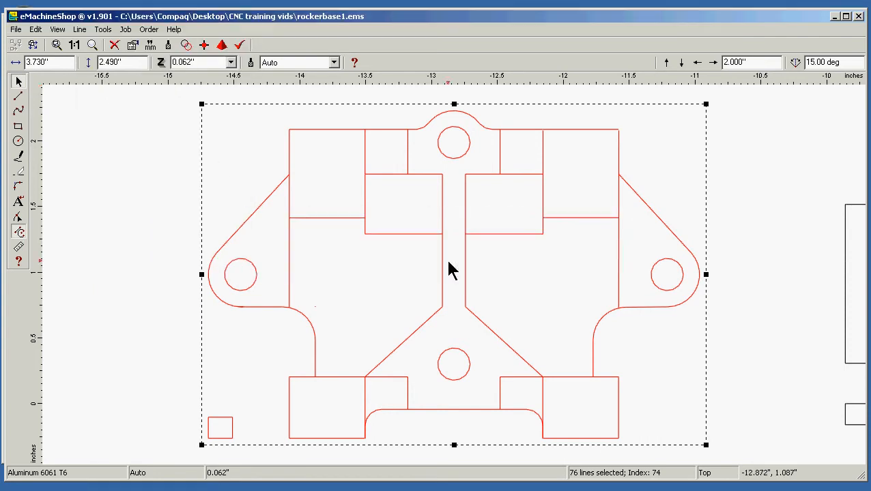
Ungroup the pasted Top view copy and try to intersect the circle of its right-hand mounting hole with other lines
click(79, 30)
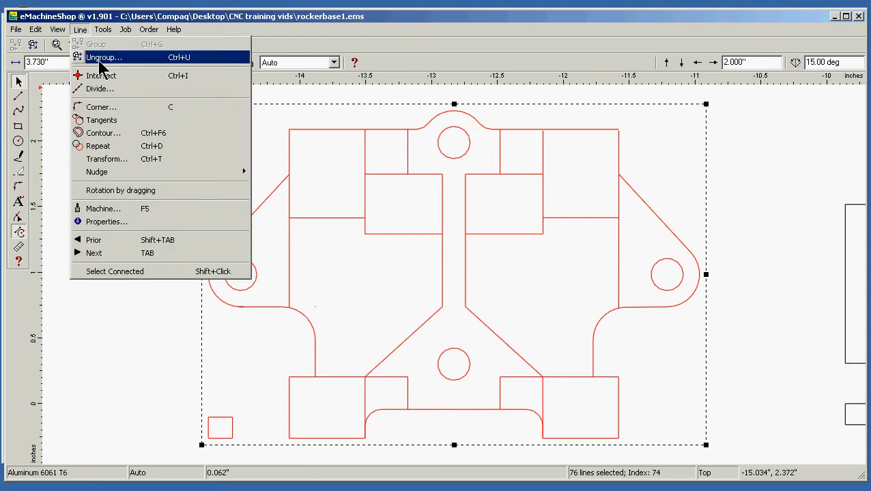
click(103, 58)
click(80, 29)
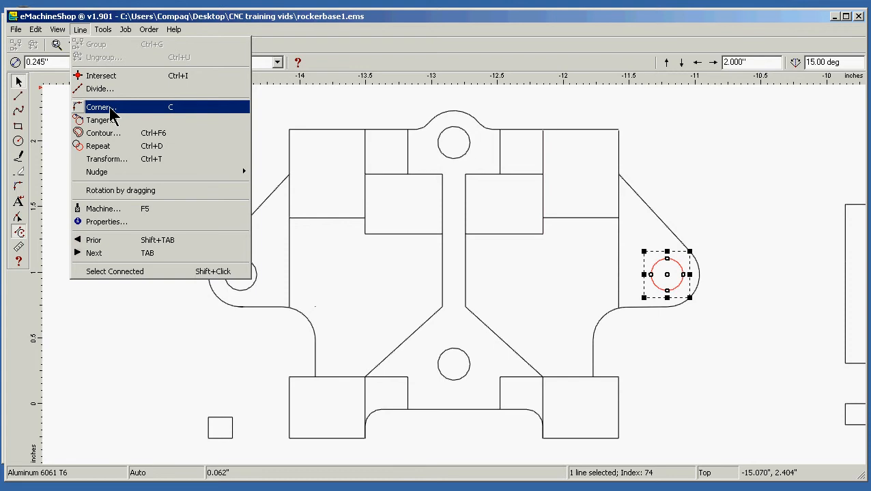
click(101, 76)
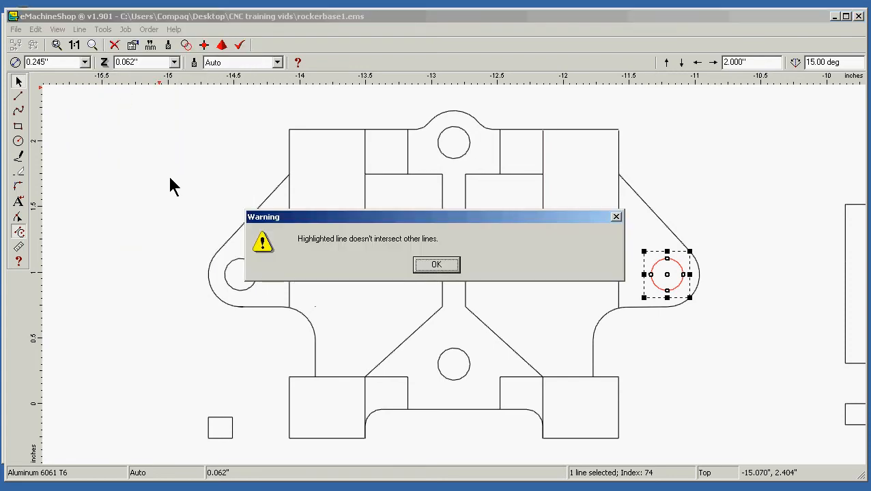
click(437, 265)
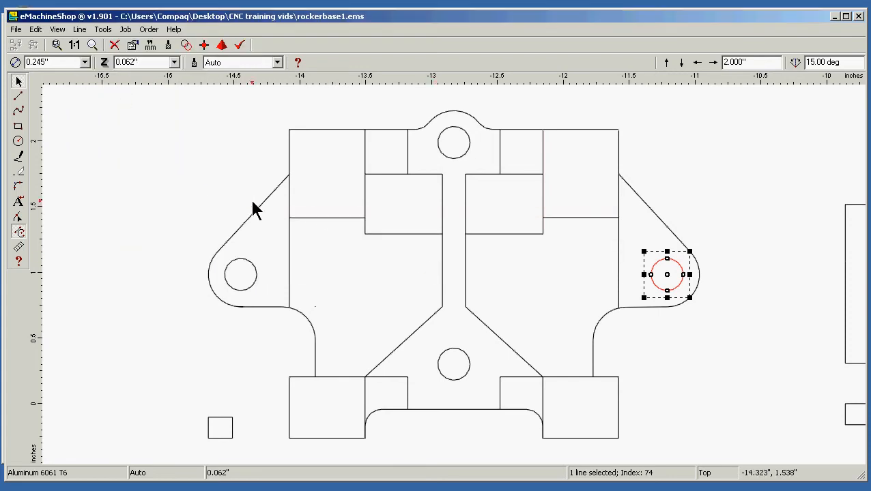
click(72, 184)
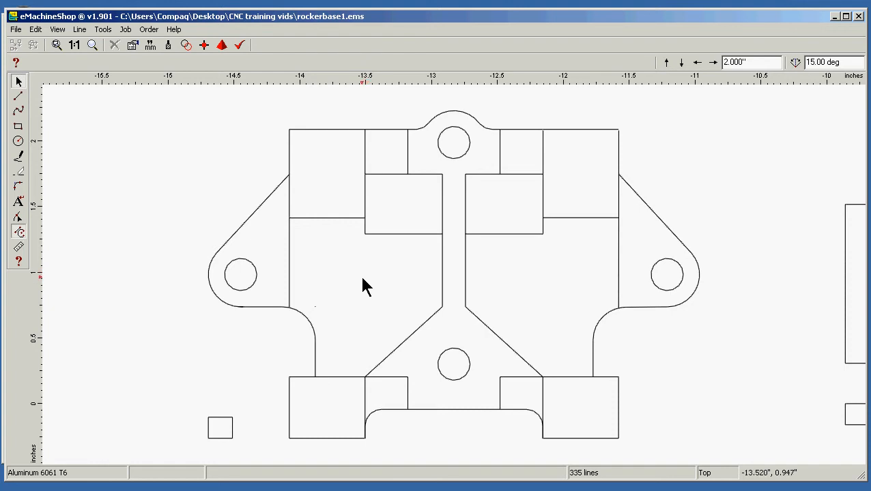
Ungroup the four-line rectangle just left of the central rib in the Top view copy
click(405, 235)
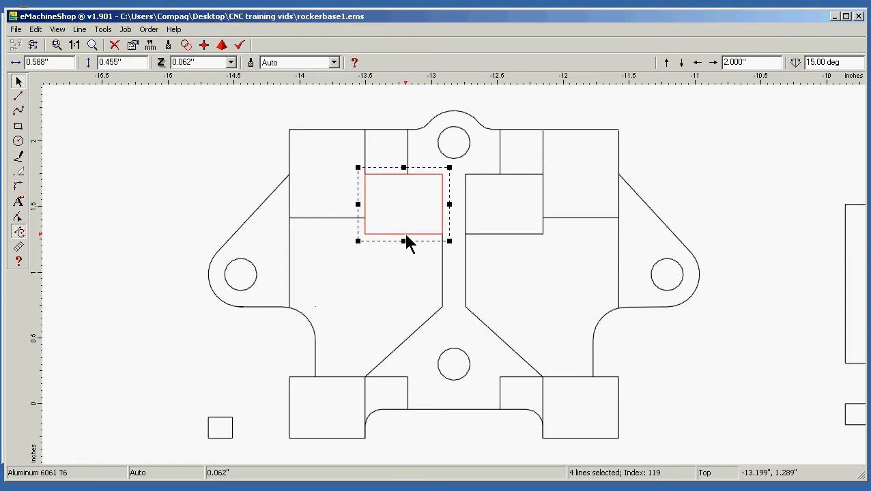
click(82, 27)
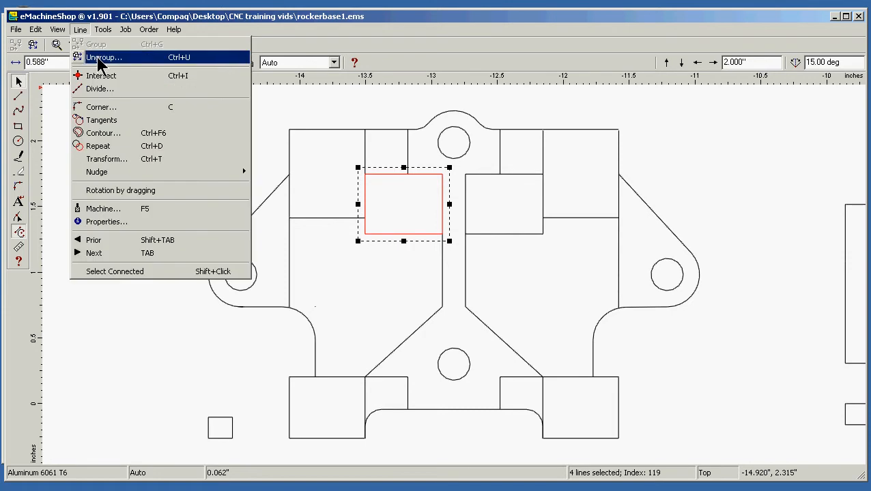
click(98, 58)
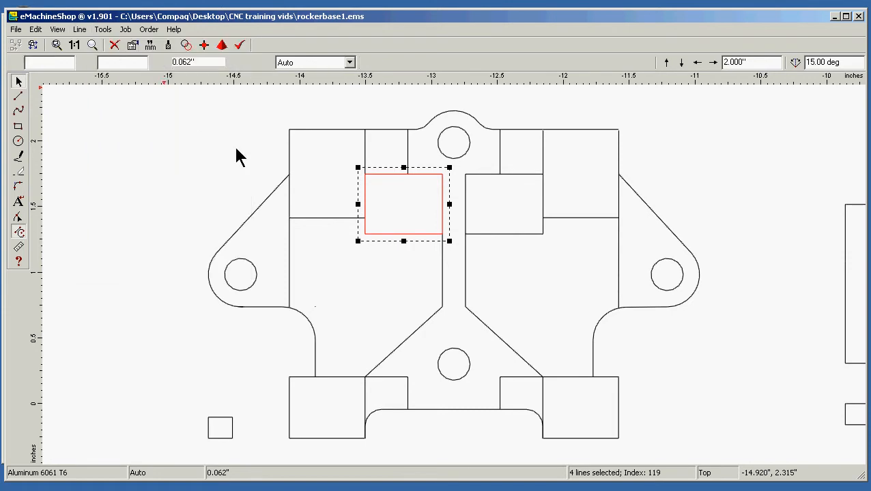
Delete the short lower vertical line and the bottom horizontal line of the rectangle right of the central rib
click(506, 235)
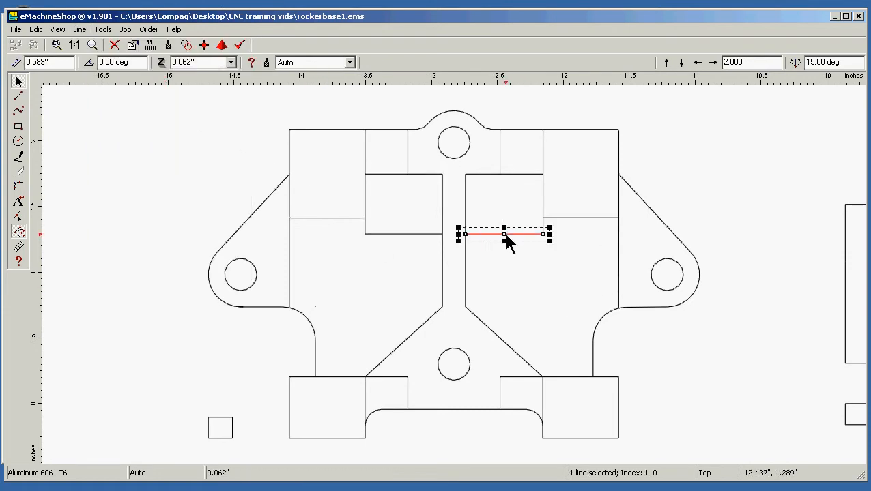
click(543, 227)
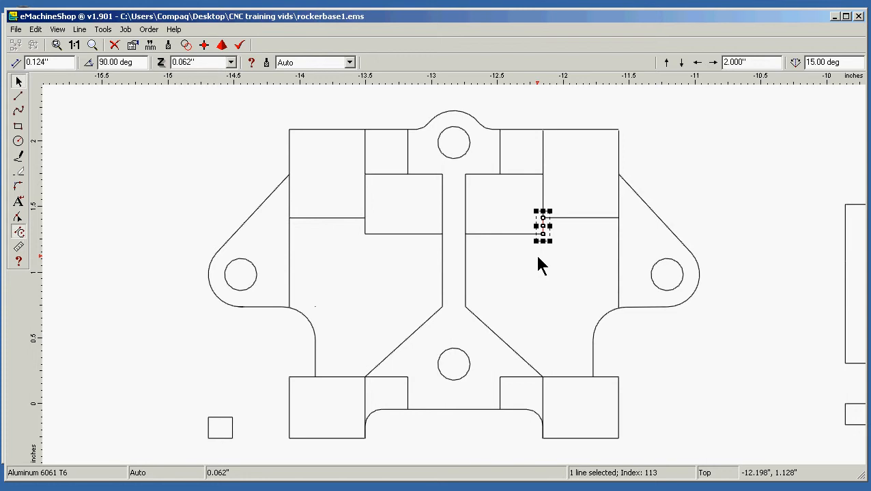
key(Delete)
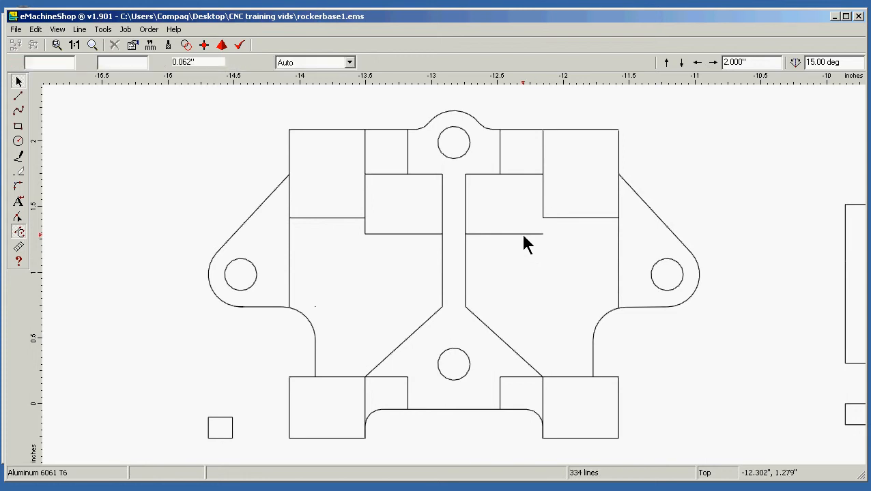
click(525, 234)
key(Delete)
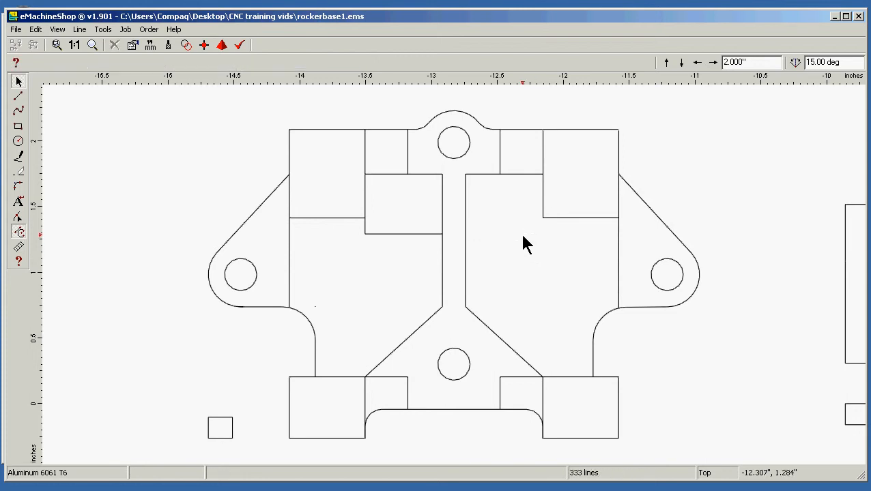
Delete the bottom horizontal line and the outer vertical line of the rectangle left of the central rib
click(423, 234)
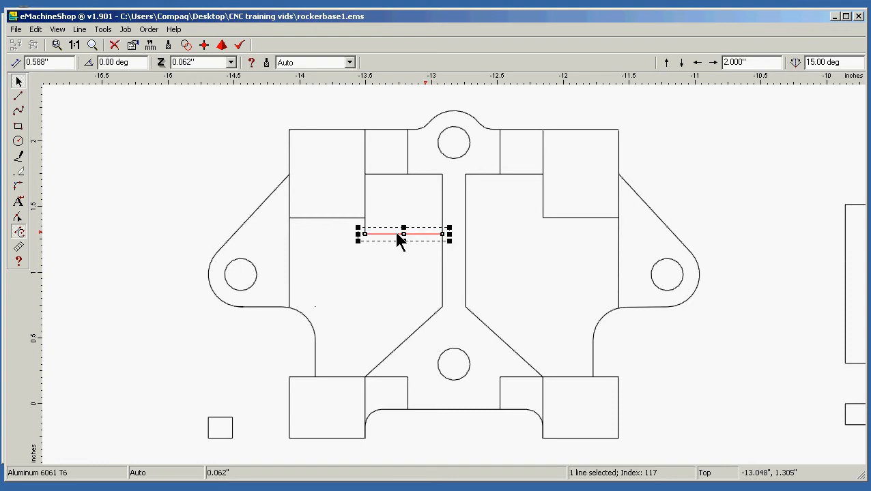
key(Delete)
click(365, 232)
key(Delete)
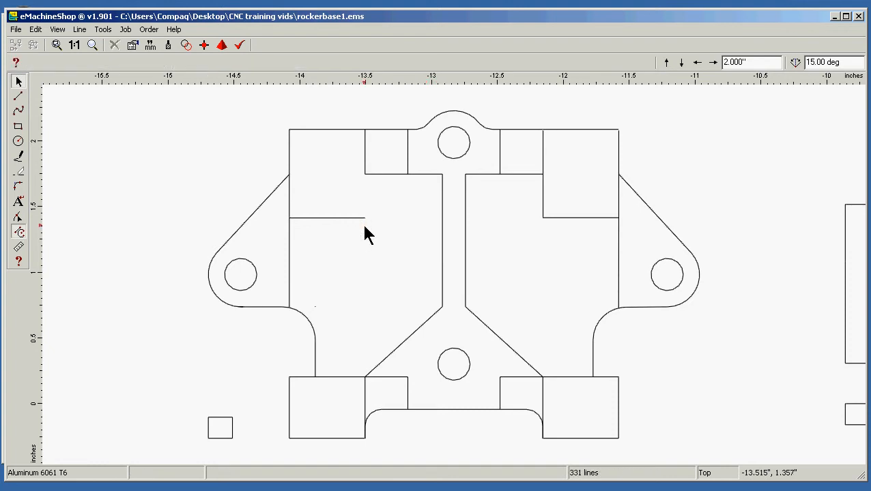
Draw a straight horizontal line joining the outer lower corners of the two upper blocks, crossing the central rib
click(18, 96)
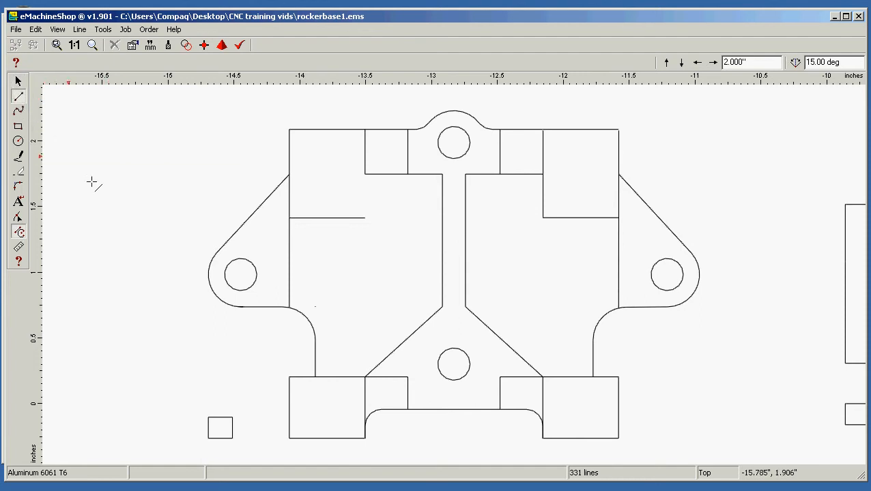
click(290, 218)
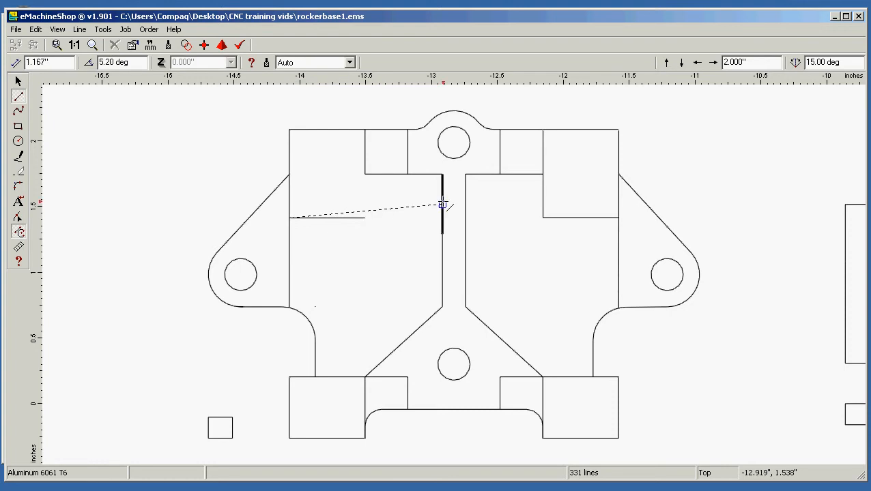
click(618, 218)
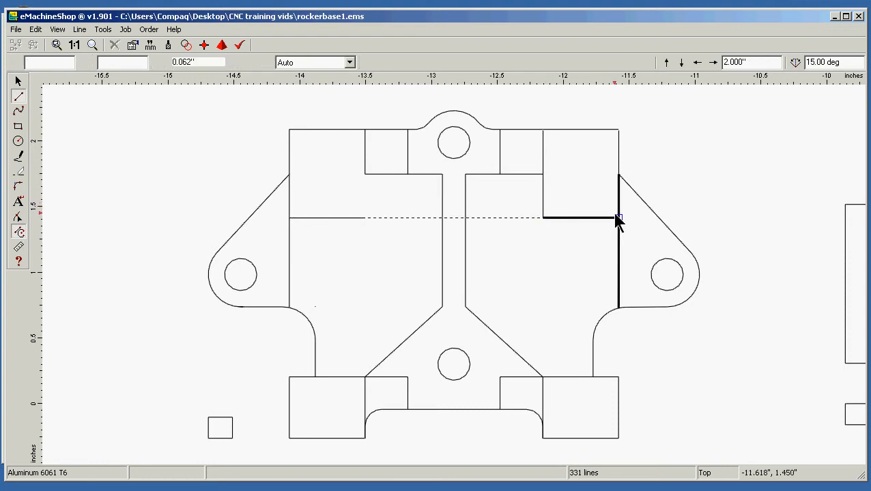
click(778, 170)
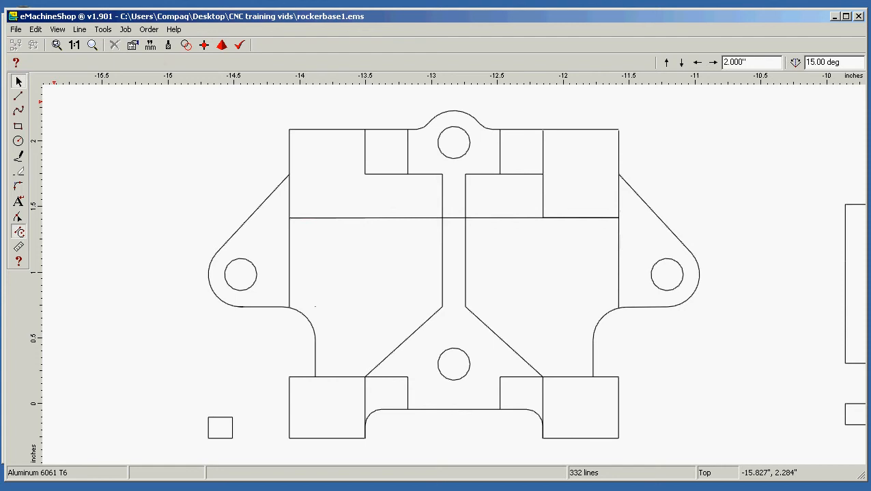
Draw vertical lines about 1.21" long from both ends of the new horizontal line down to the outer upper corners of the lower blocks
click(18, 97)
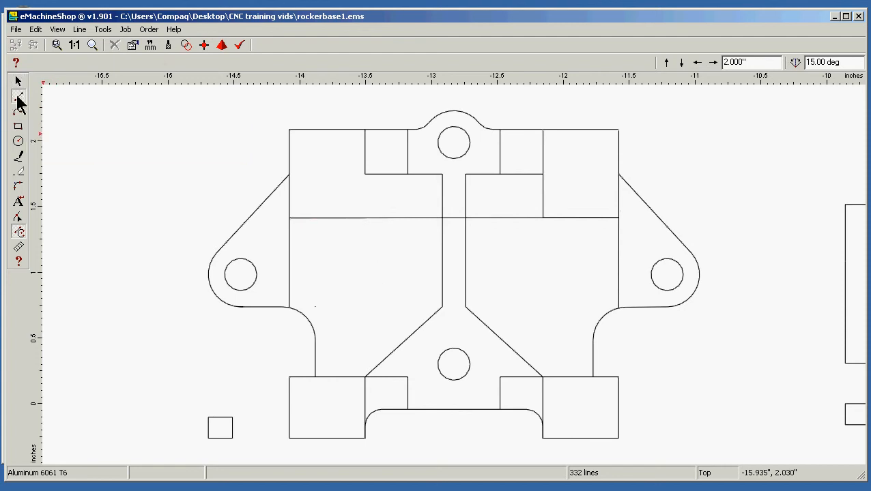
click(289, 218)
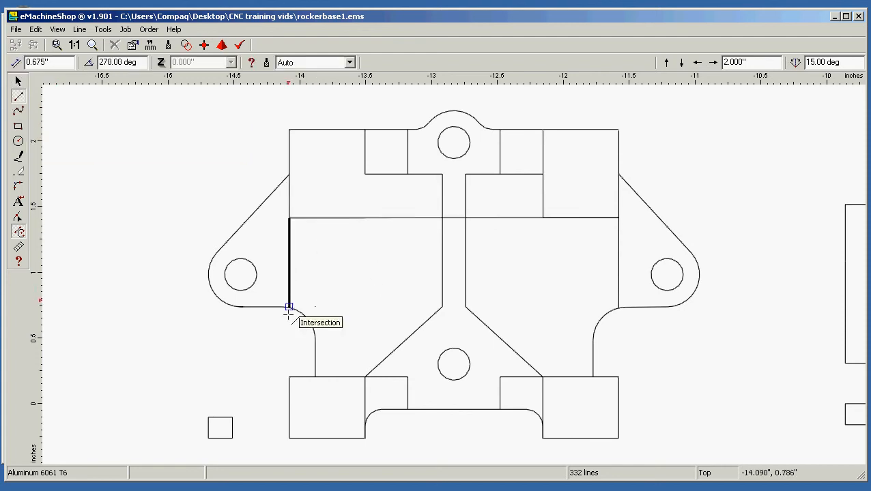
click(289, 376)
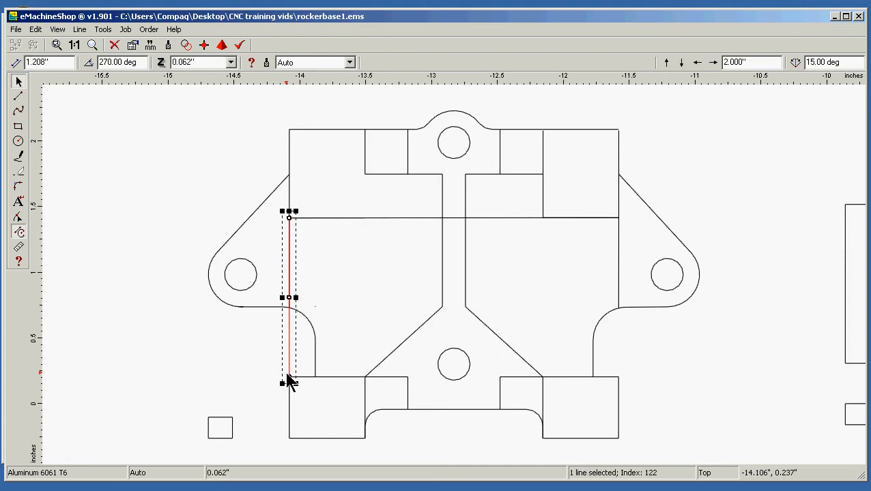
click(18, 98)
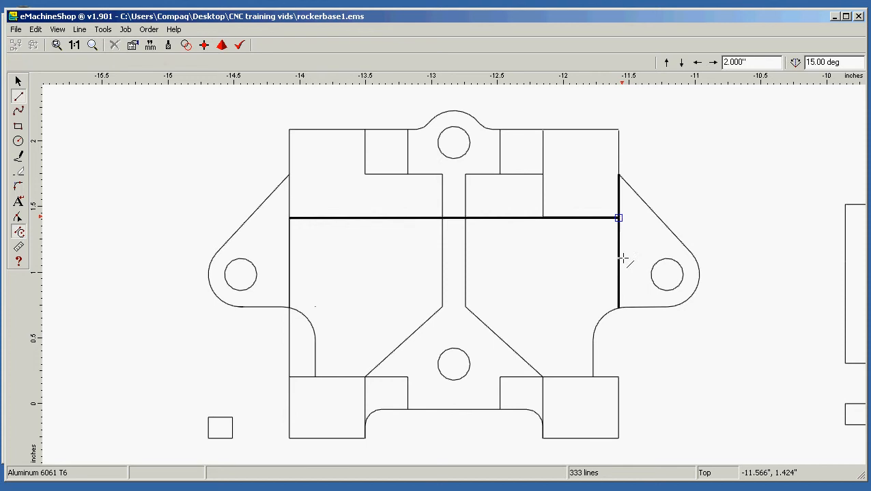
click(619, 218)
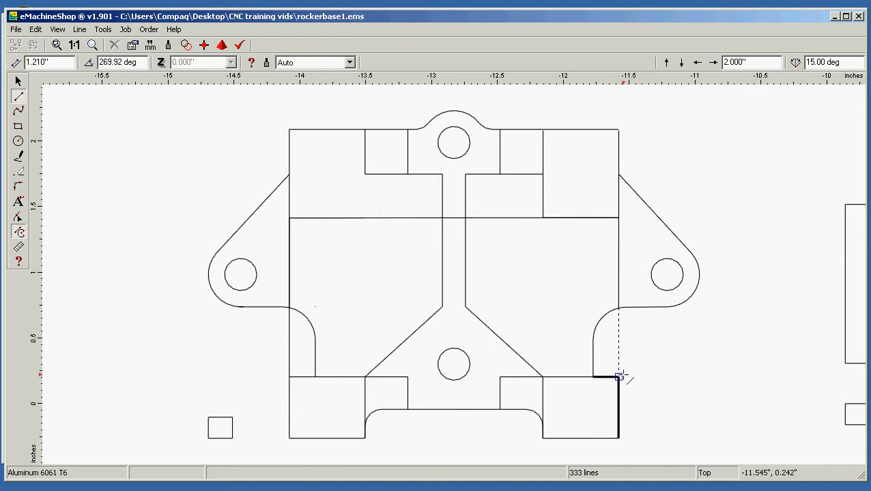
click(619, 376)
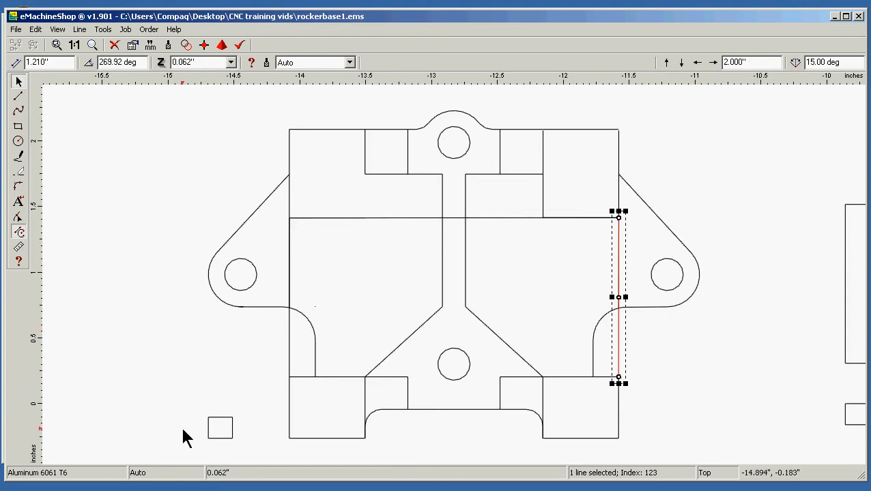
Intersect all lines of the copied rocker base view so they split where they cross
drag(179, 451, 756, 102)
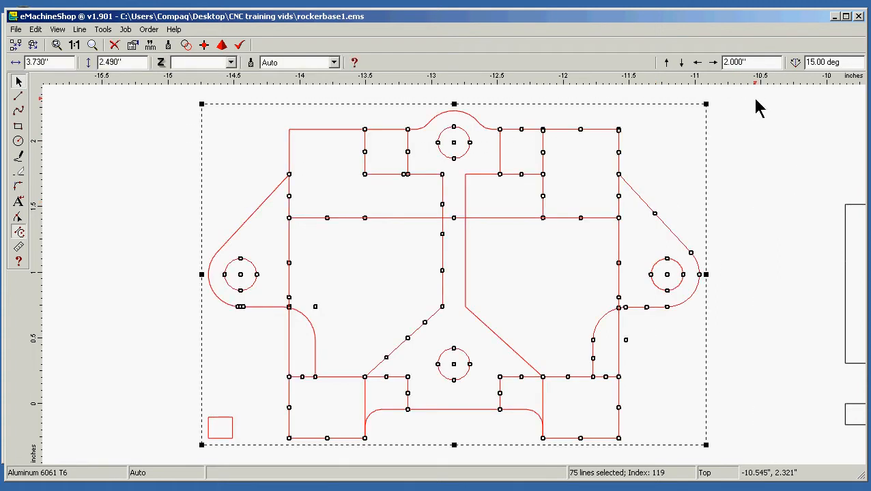
click(80, 29)
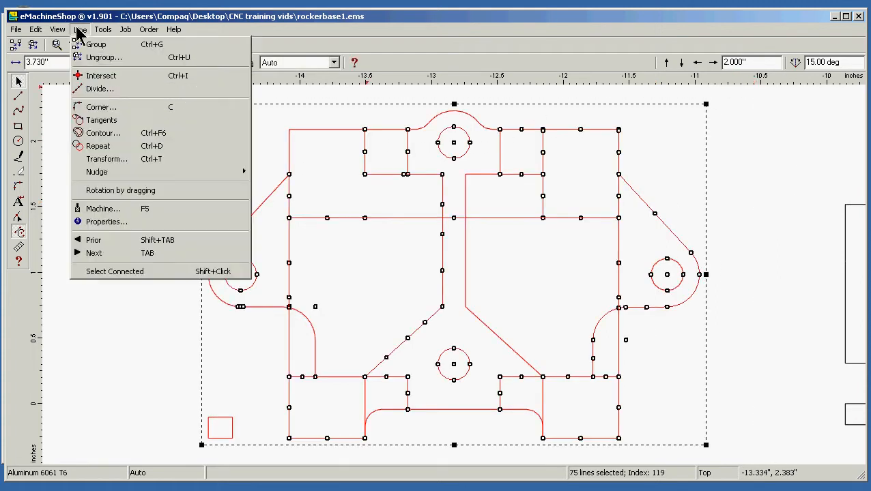
click(116, 76)
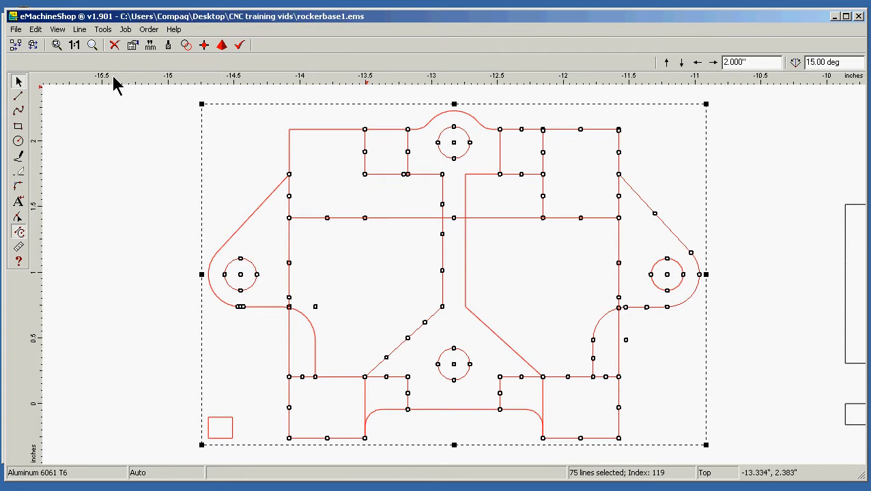
click(108, 243)
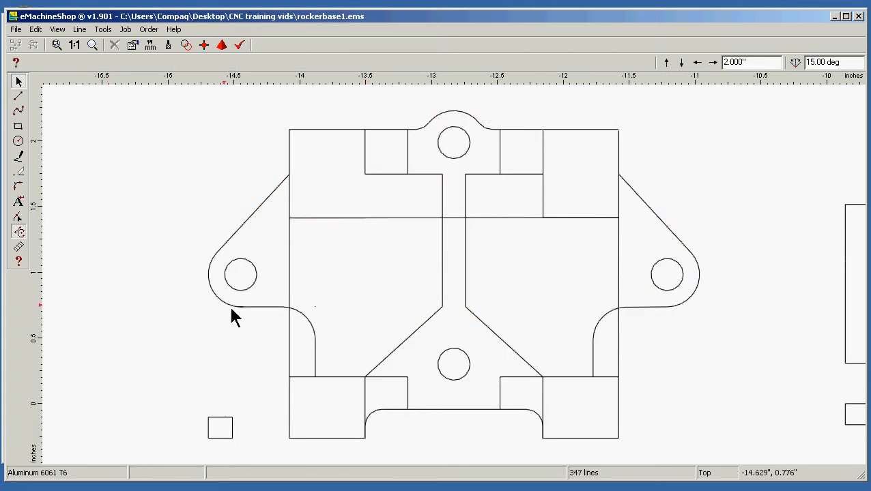
Delete the fillet arc inside the left pocket and the short vertical line below it
click(310, 327)
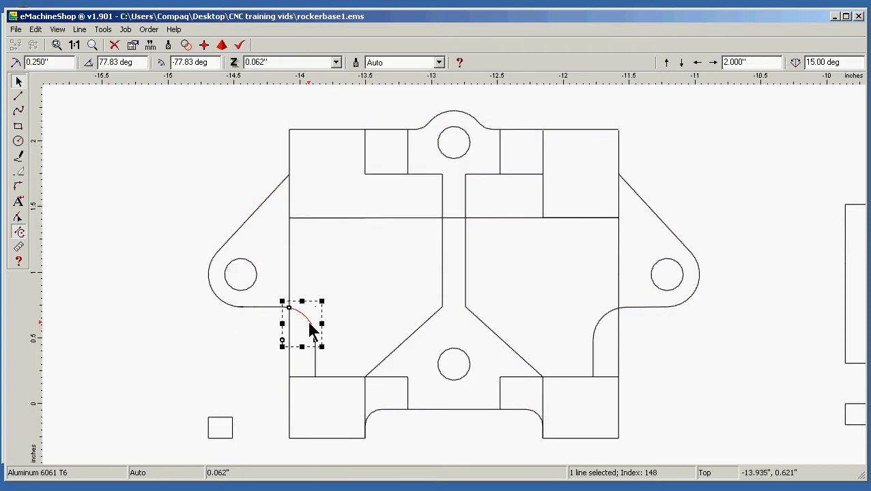
key(Delete)
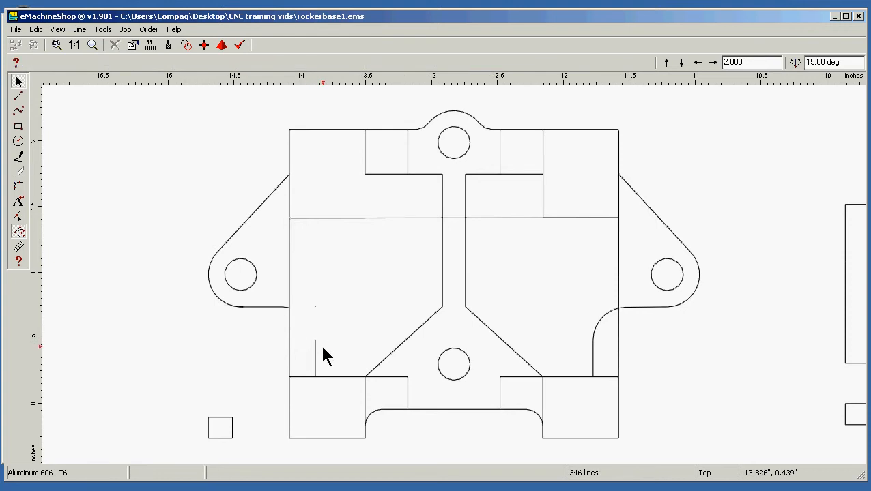
click(315, 356)
key(Delete)
Delete both vertical sides of the lower left block and the short horizontal line between it and the lower centre hole
click(389, 378)
key(Delete)
click(364, 402)
key(Delete)
click(289, 408)
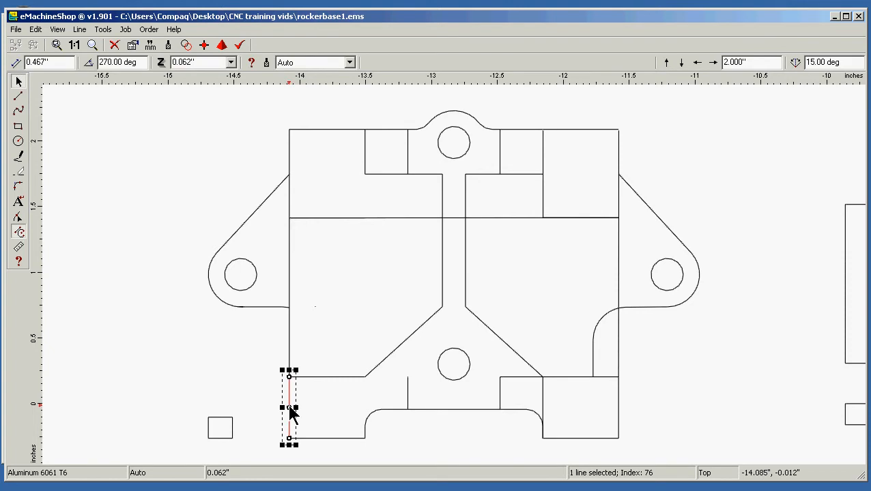
key(Delete)
Delete the left ear's bottom line with its leftover arc, and the outer vertical segment just above the left pocket
click(266, 306)
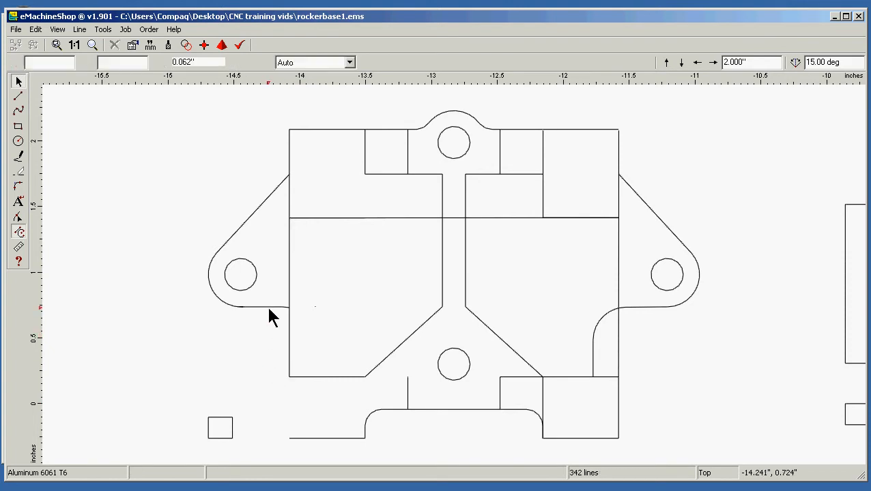
key(Delete)
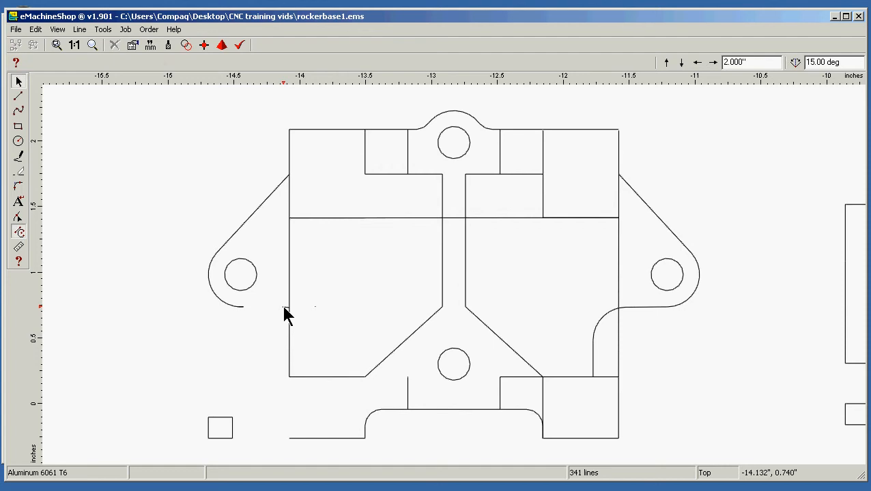
click(285, 308)
key(Delete)
click(288, 197)
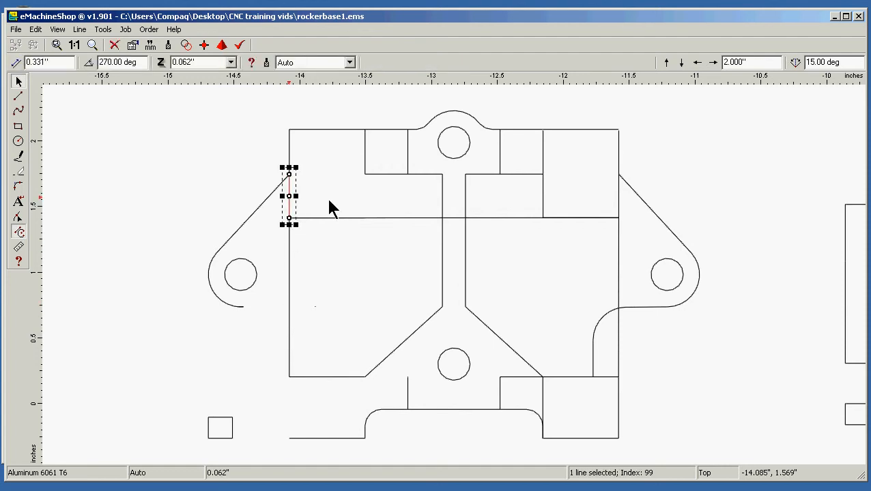
key(Delete)
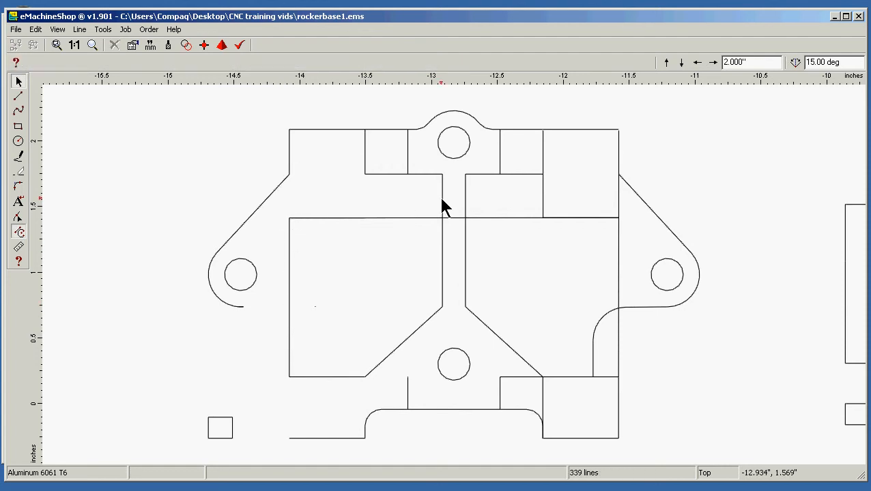
Delete the two central rib segments above the long horizontal line and the inner vertical segment under the upper right block
click(442, 198)
key(Delete)
click(466, 201)
key(Delete)
click(543, 201)
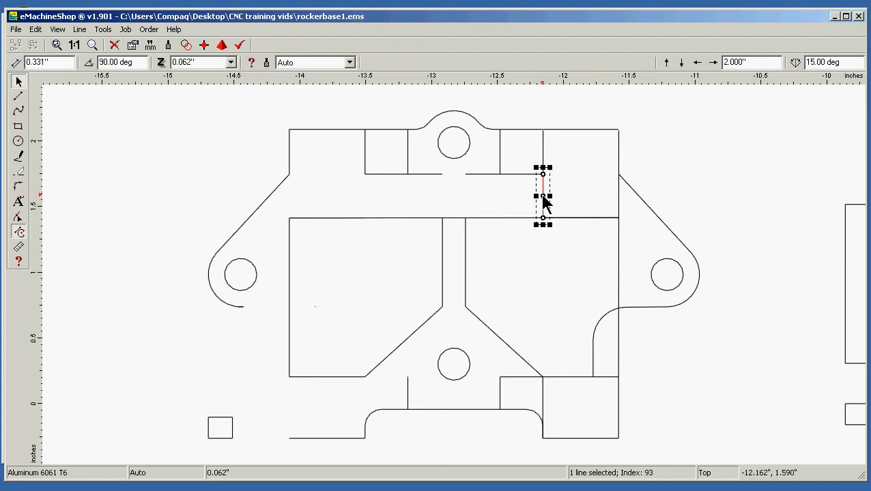
key(Delete)
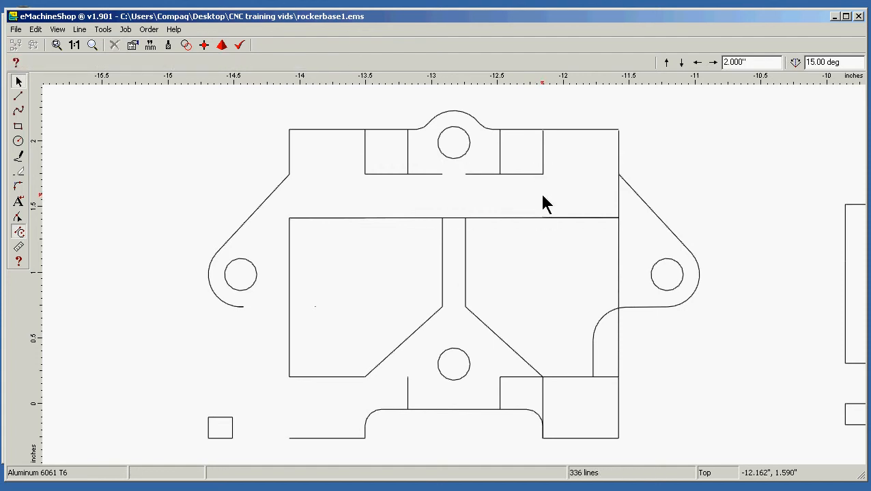
Delete the outer vertical segment above the right pocket and the horizontal segment crossing the central rib
click(618, 196)
key(Delete)
click(456, 218)
key(Delete)
Delete the fillet arc inside the right pocket and the short vertical line below it
click(600, 326)
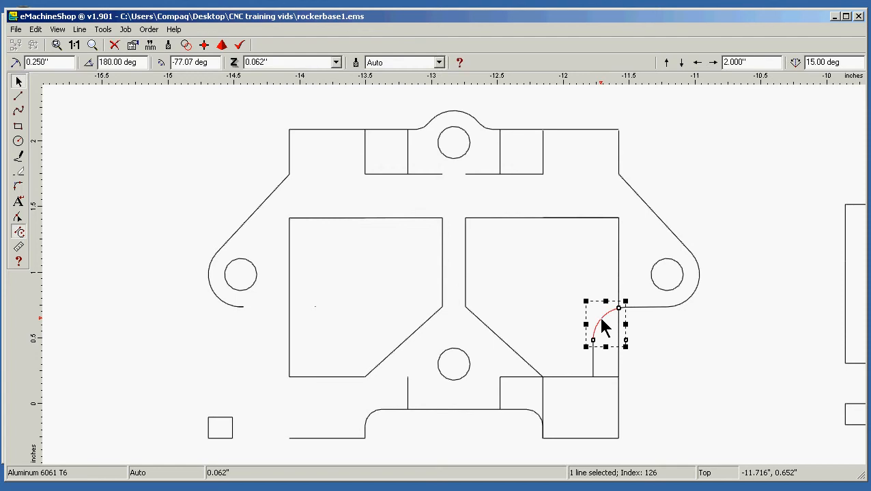
key(Delete)
click(593, 359)
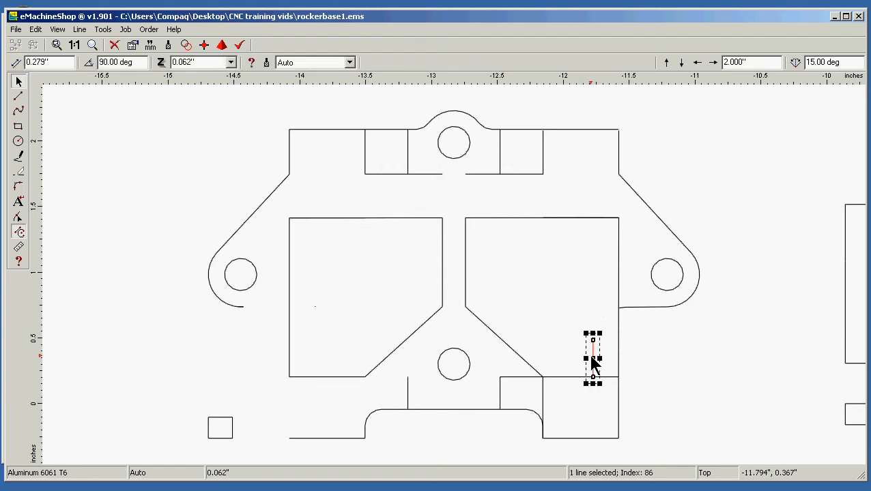
key(Delete)
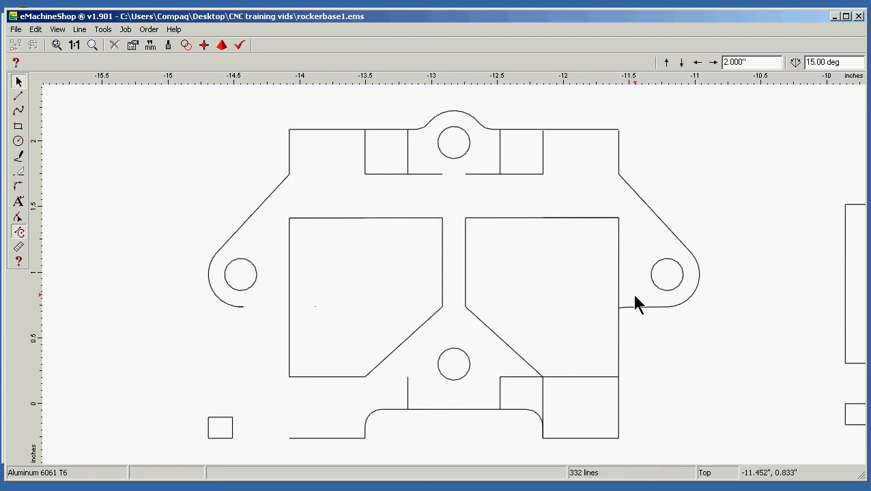
Delete the right ear's bottom line and the small leftover arc where it meets the right pocket
click(621, 307)
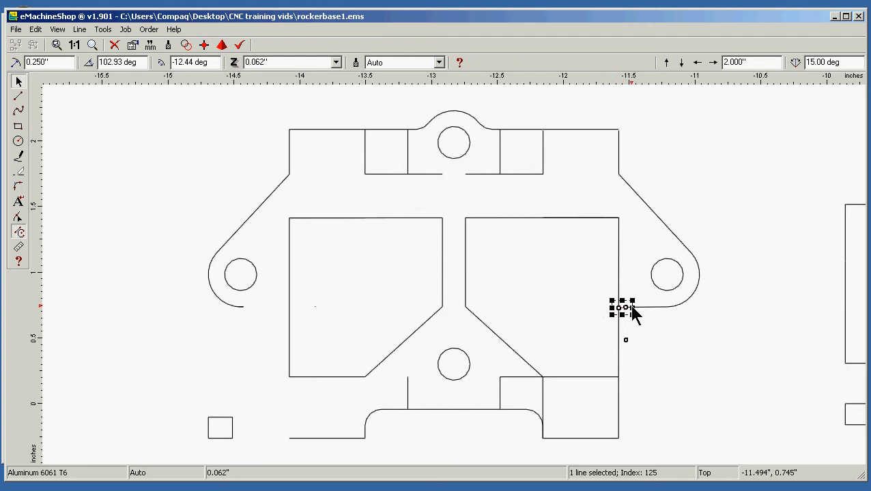
key(Delete)
click(635, 308)
key(Delete)
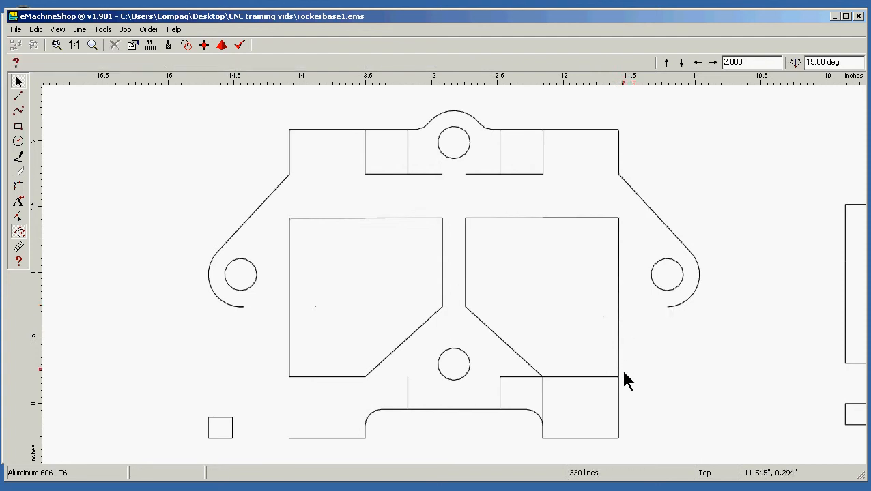
Delete both vertical sides of the lower right block and the short horizontal line between it and the lower centre hole
click(619, 393)
key(Delete)
click(543, 403)
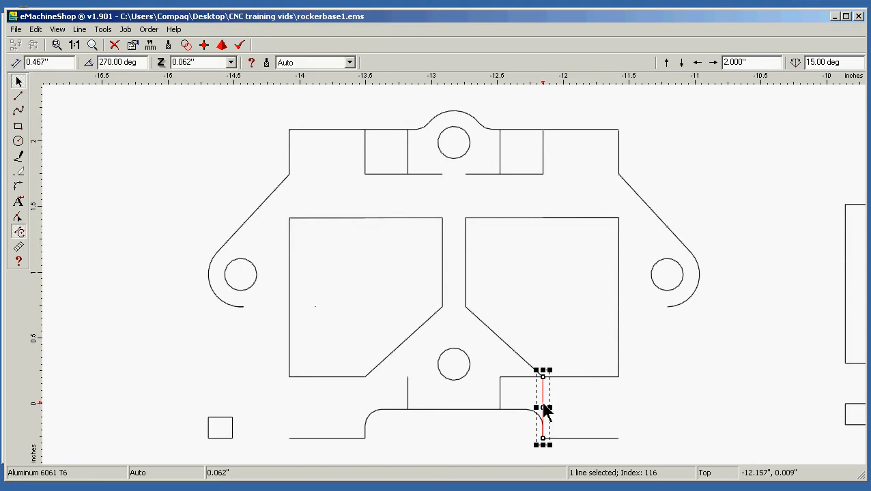
key(Delete)
click(516, 377)
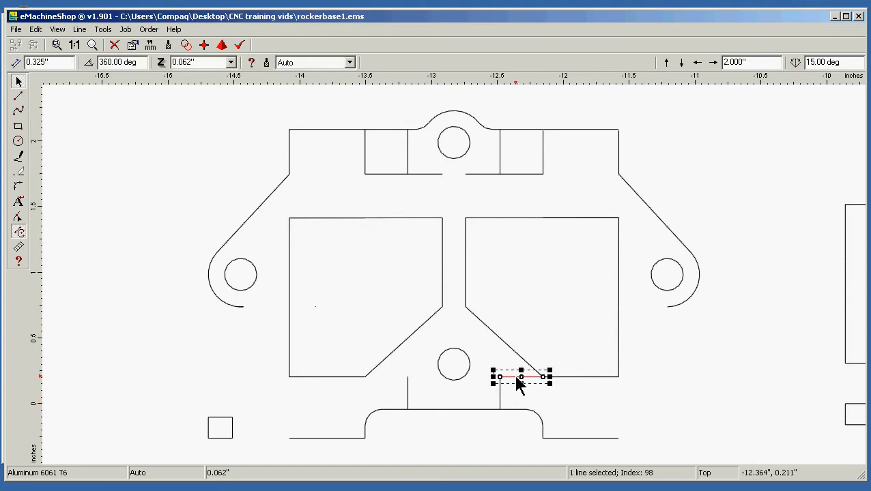
key(Delete)
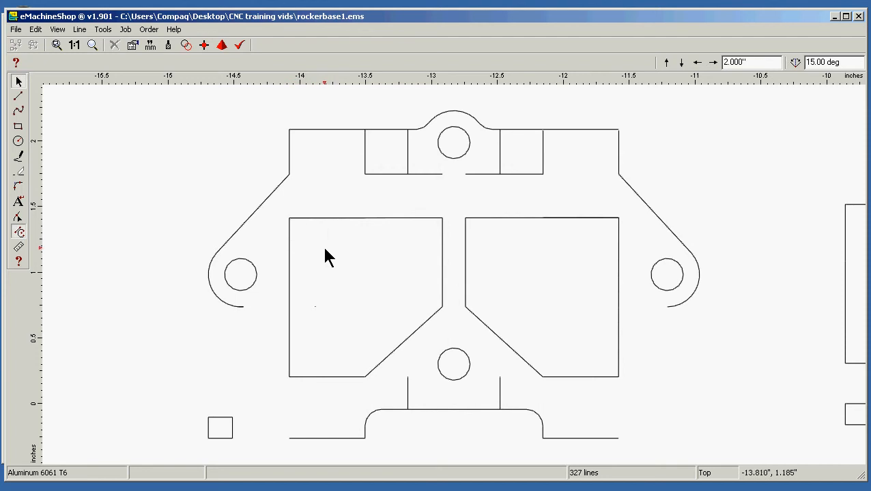
Draw a horizontal line about 0.25" long in the empty space beyond the upper left of the copied view
click(305, 220)
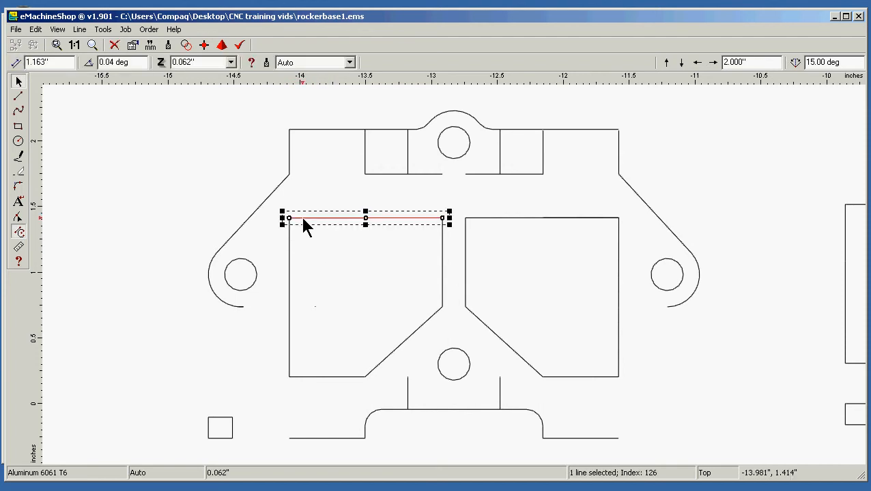
click(115, 159)
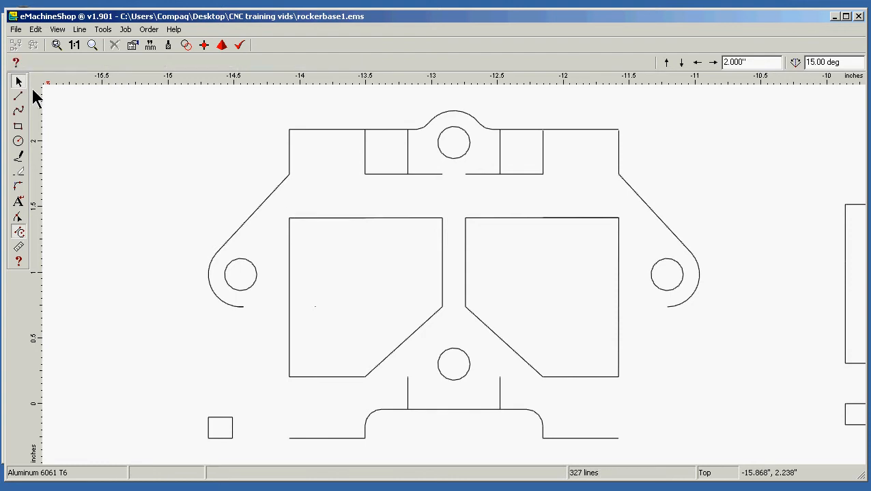
click(19, 98)
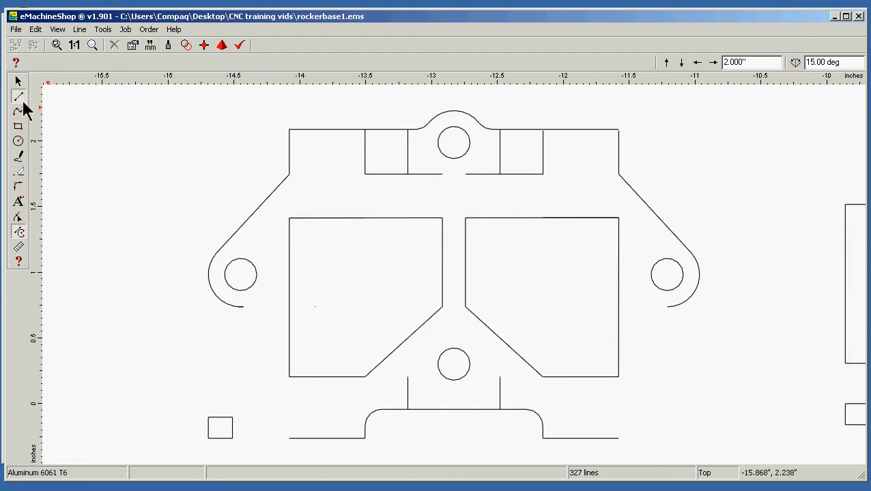
click(93, 134)
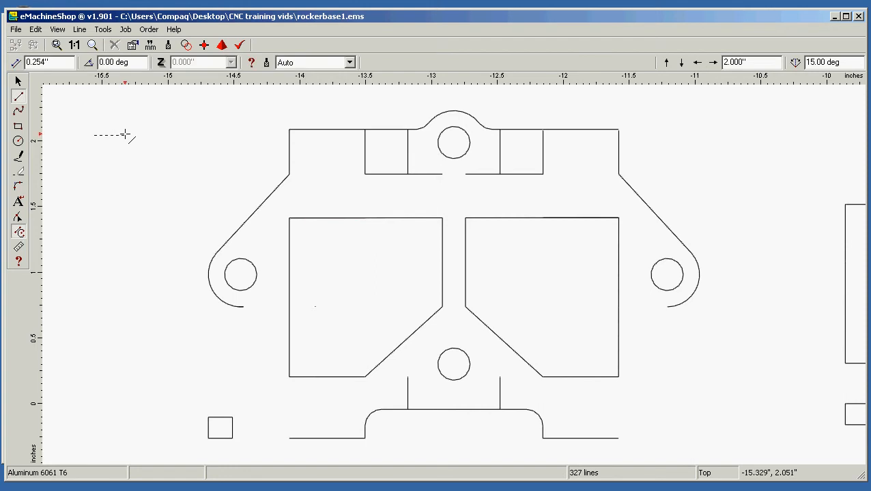
click(125, 135)
Set the length of the new short horizontal line to 0.250"
scroll(132, 137, down, 5)
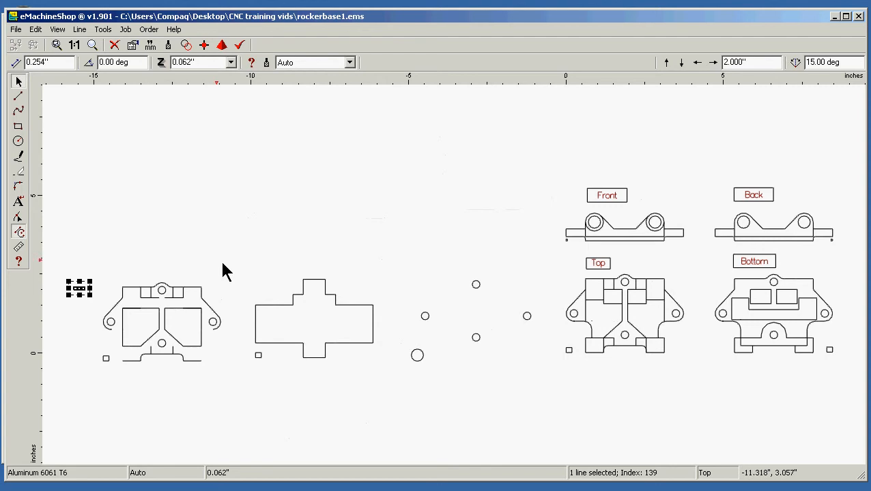
drag(241, 189, 52, 401)
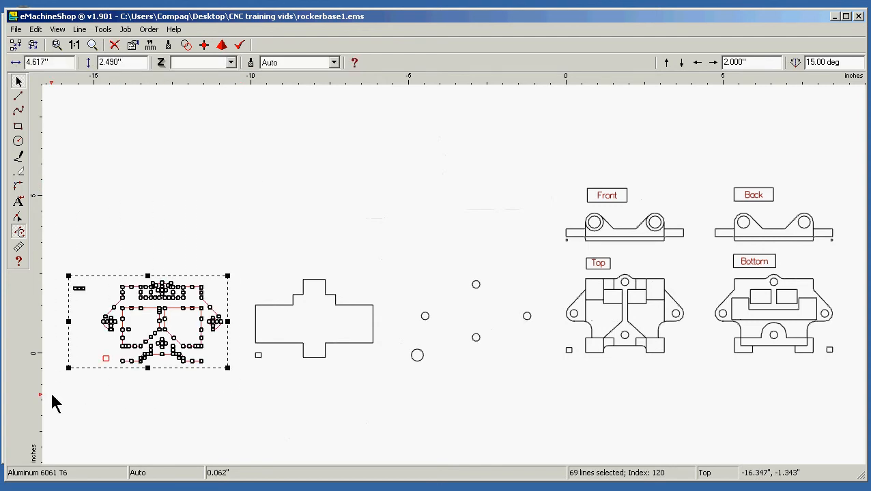
click(57, 30)
mouse_move(74, 49)
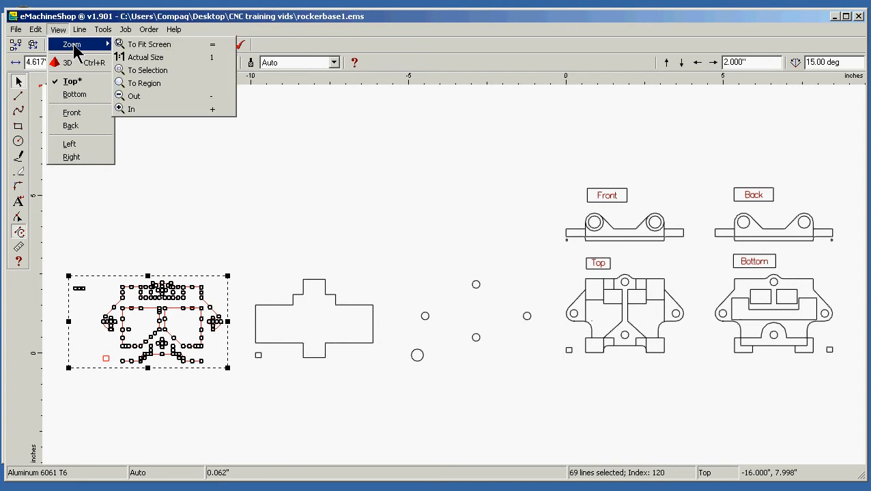
click(164, 72)
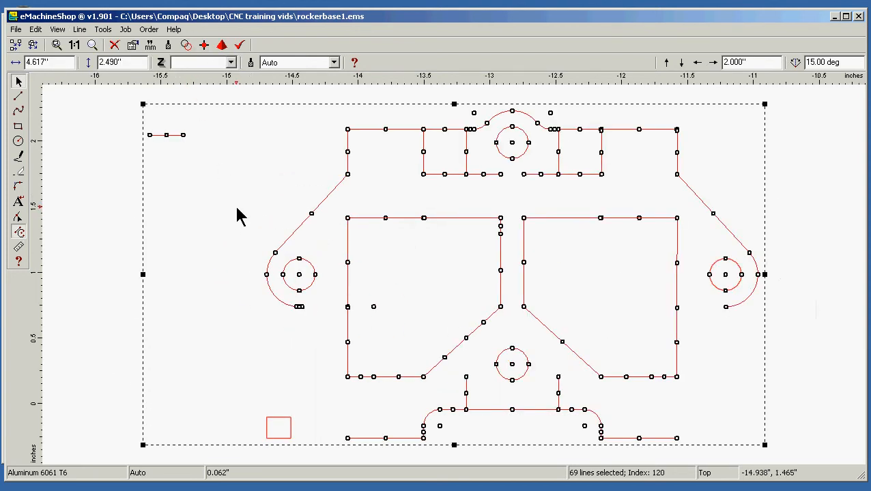
click(90, 217)
click(170, 135)
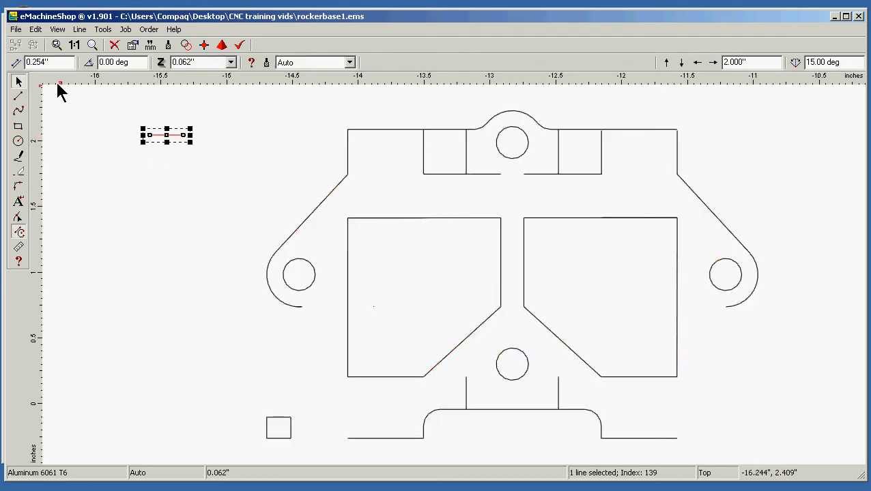
double_click(50, 62)
key(BackSpace)
text(.2)
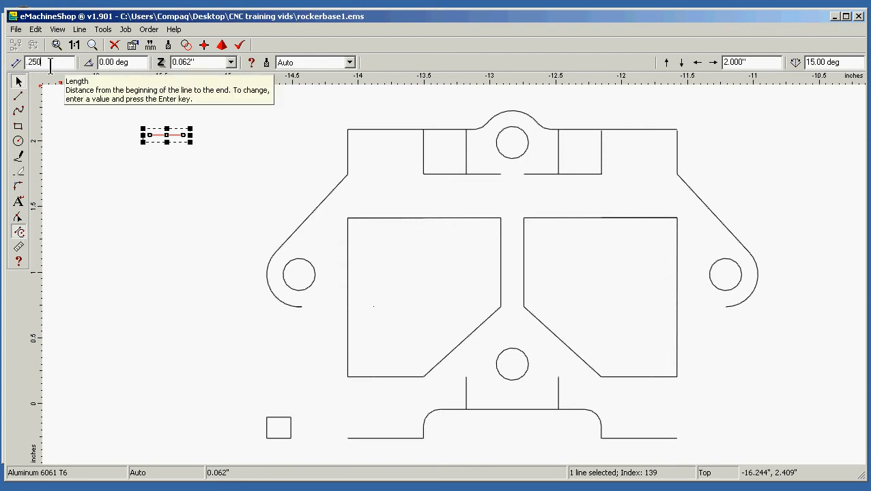
key(Return)
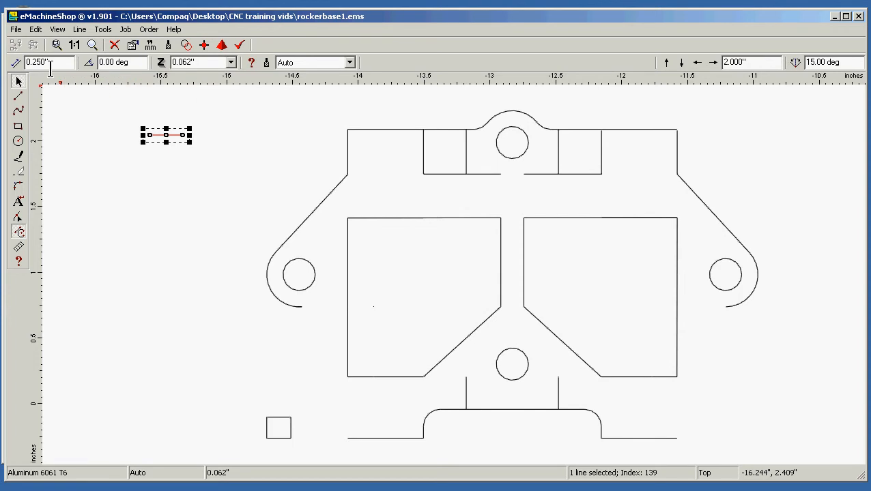
Make three copies of the 0.250" line to the right, each offset by 2.000"
key(ctrl+Right)
key(ctrl+Right)
key(ctrl+Right)
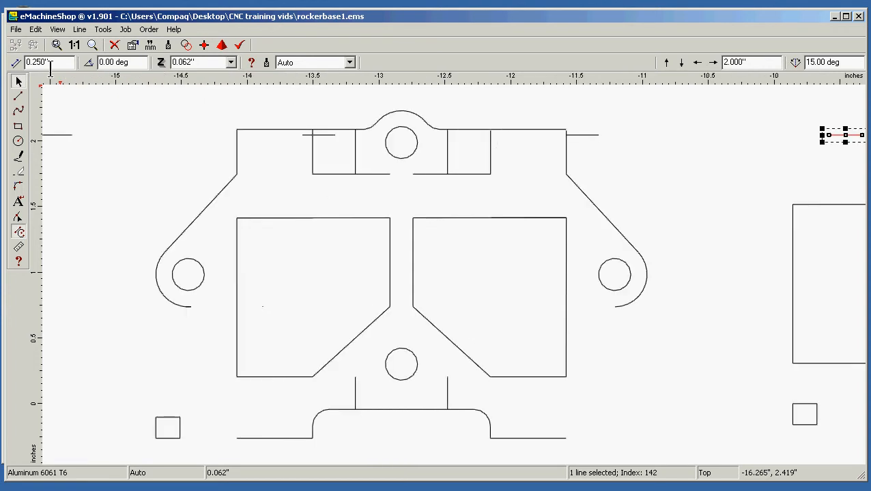
Move the first 0.250" line so its right end meets the lower left corner of the left pocket
drag(60, 135, 217, 378)
scroll(218, 378, down, 2)
scroll(207, 277, down, 2)
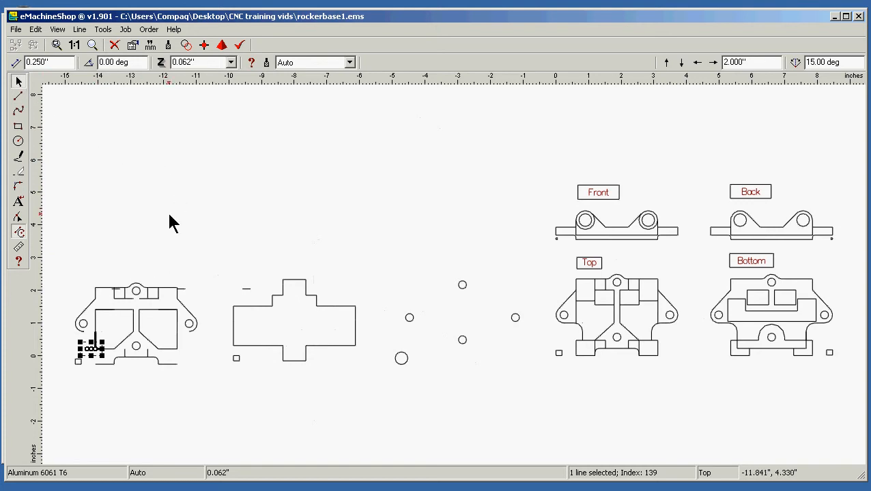
Move the 0.250" line crossing the upper left block so its right end meets the left pocket's upper left corner
drag(214, 219, 41, 430)
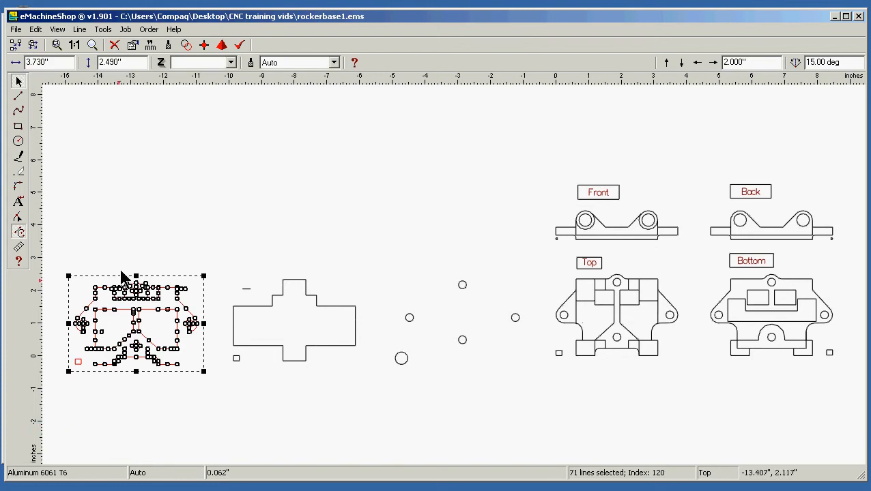
click(79, 29)
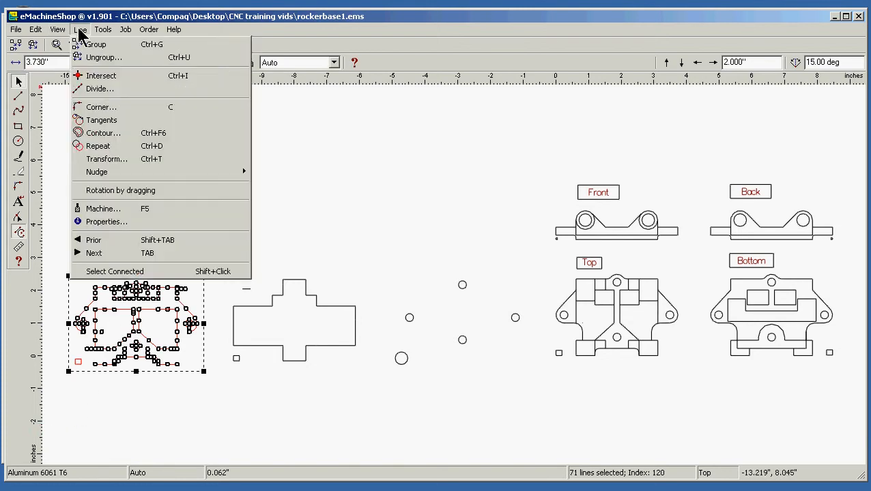
mouse_move(104, 29)
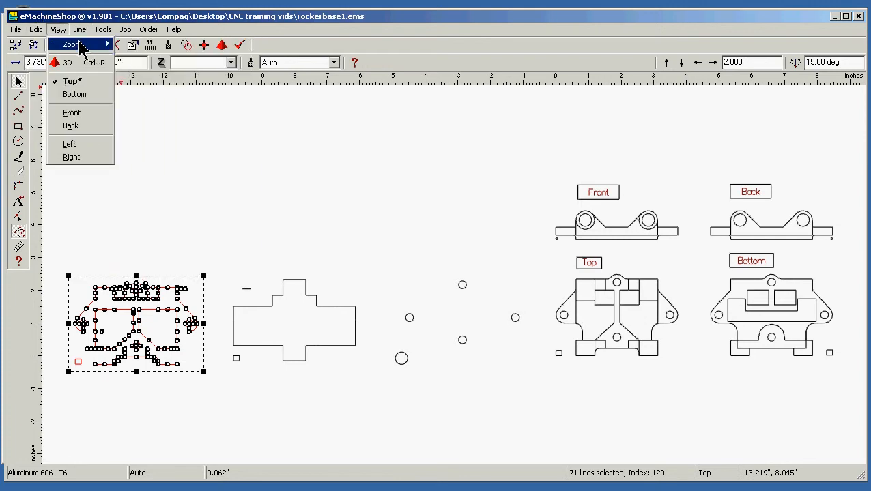
mouse_move(85, 45)
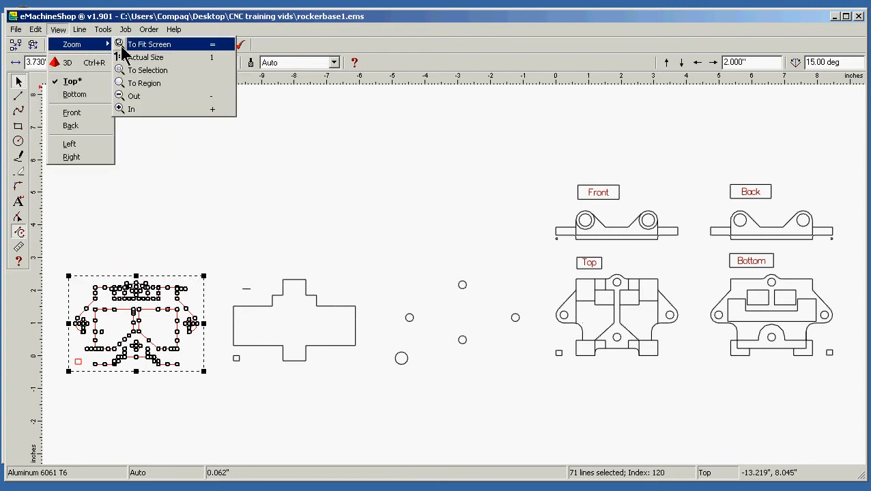
click(179, 71)
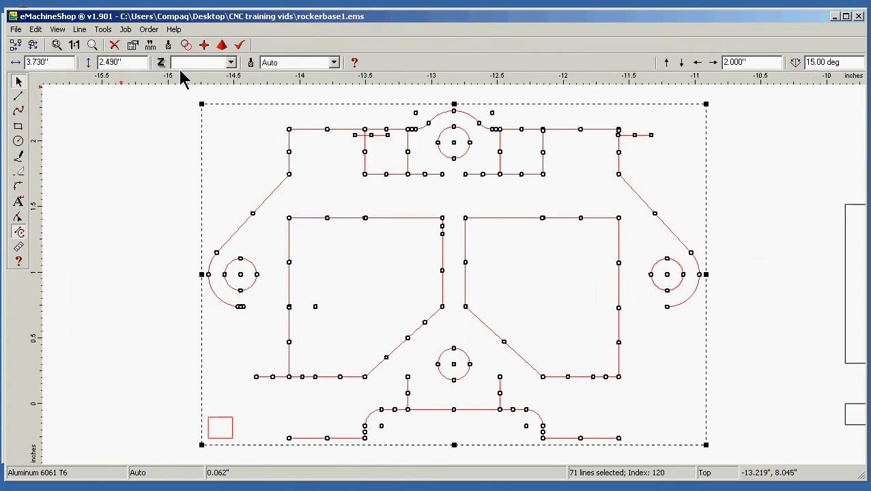
click(120, 223)
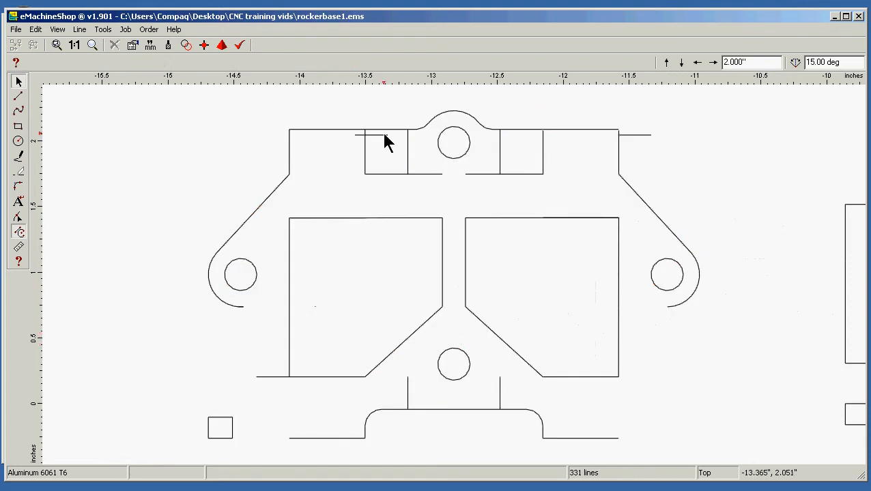
drag(381, 136, 194, 159)
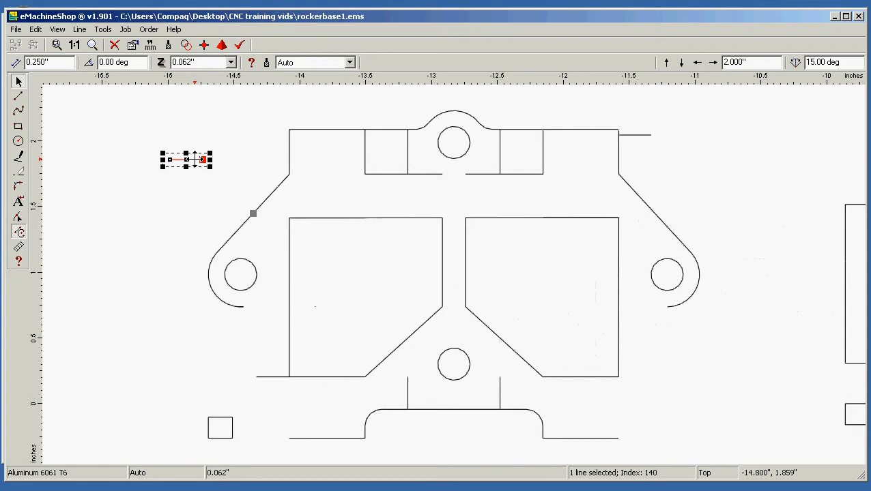
scroll(195, 159, down, 5)
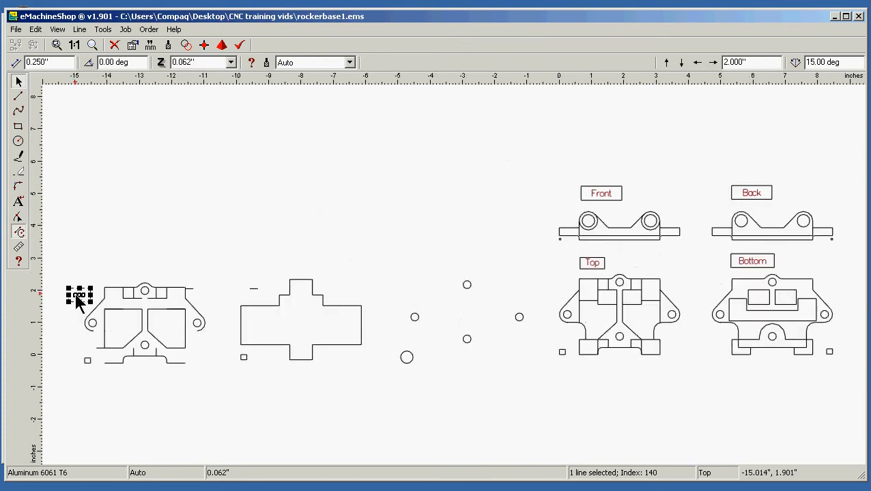
mouse_move(78, 301)
mouse_down()
mouse_move(80, 317)
mouse_move(84, 305)
mouse_move(84, 314)
mouse_move(93, 310)
mouse_up()
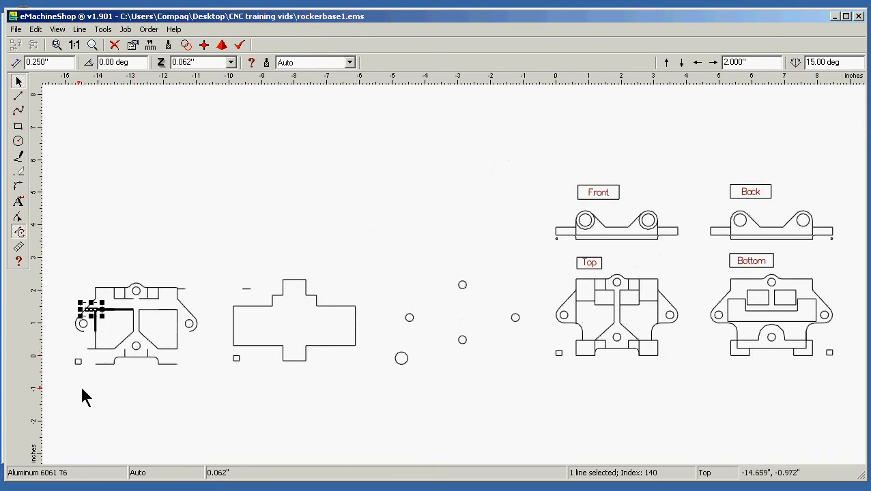
Copy the trimmed pocket view and the original Top view to the clipboard, one after the other
drag(50, 390, 211, 267)
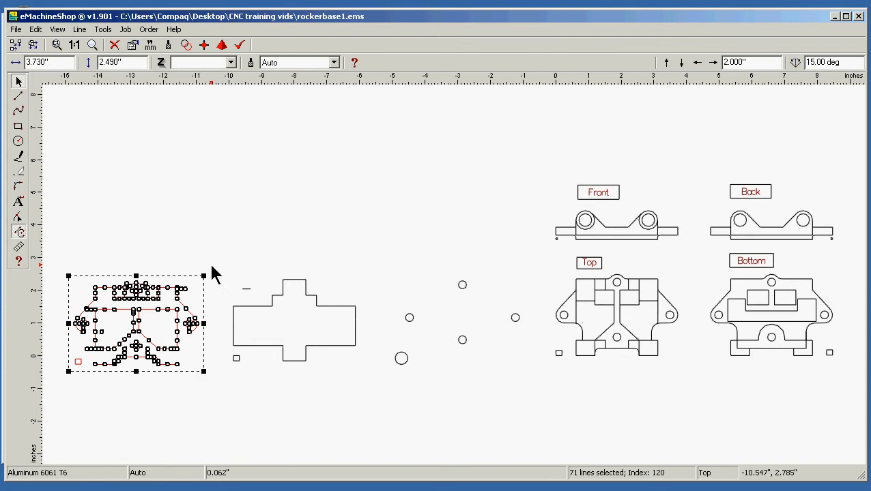
right_click(163, 309)
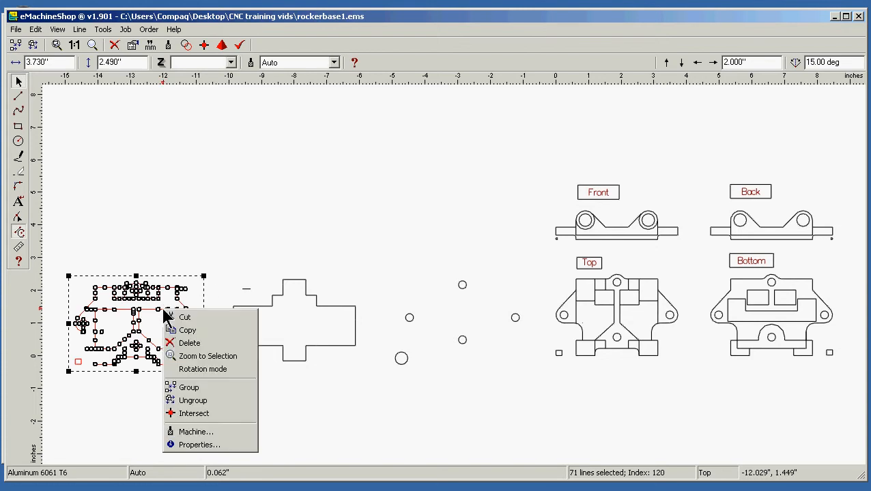
click(197, 338)
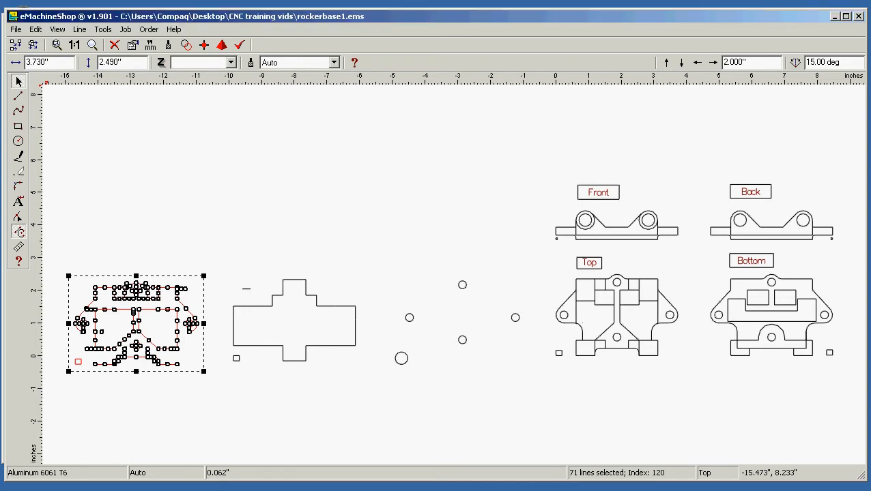
click(333, 186)
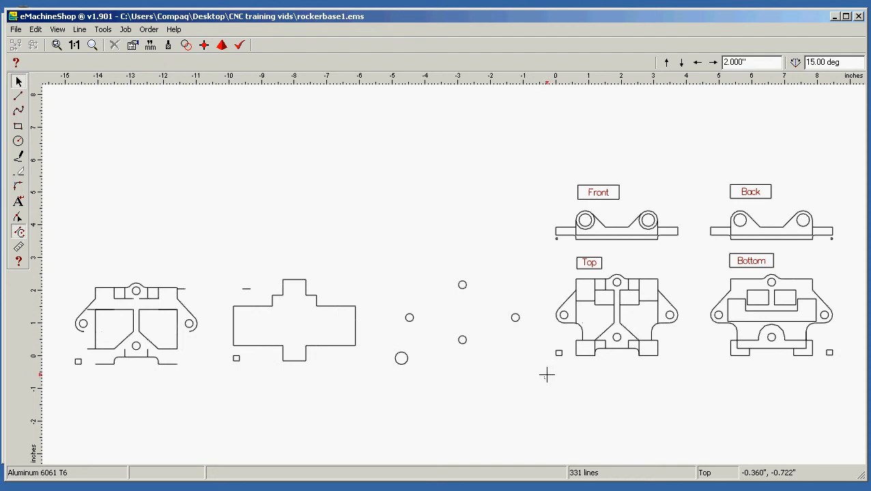
drag(544, 378, 697, 271)
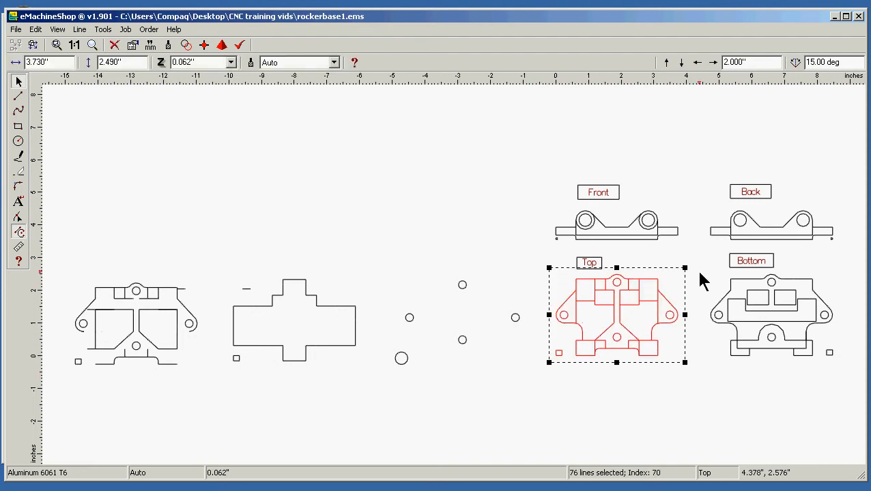
right_click(636, 305)
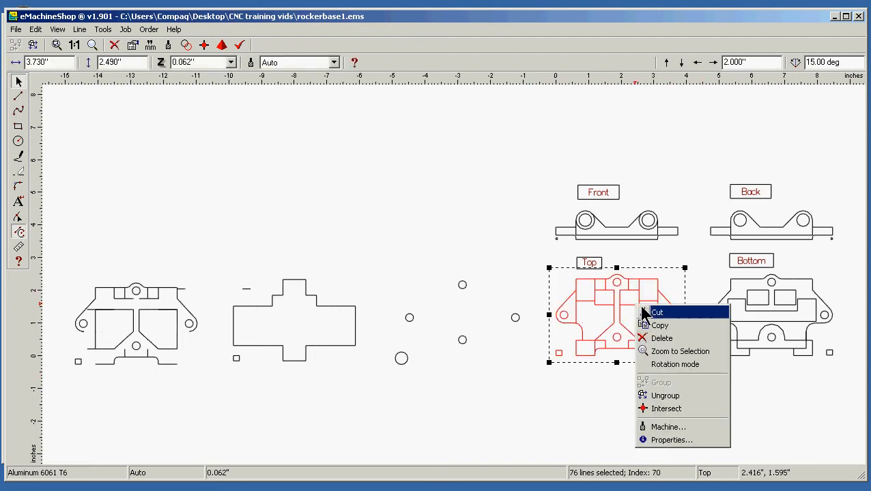
click(674, 333)
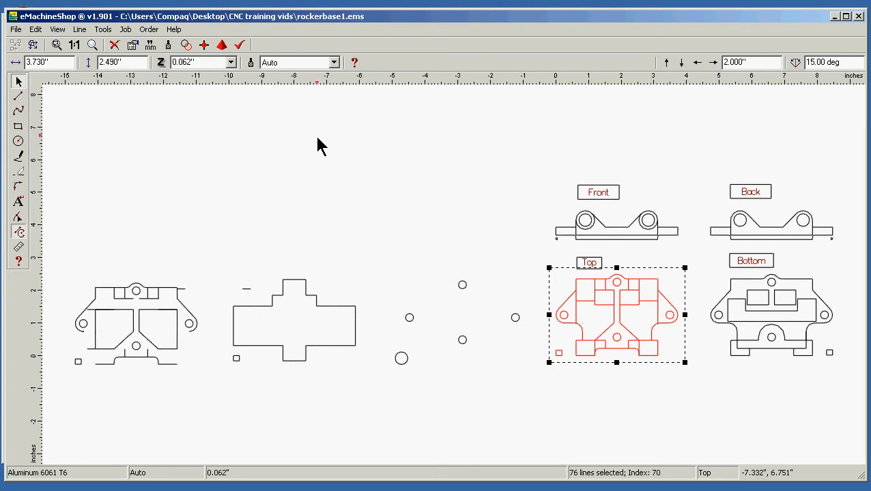
click(399, 177)
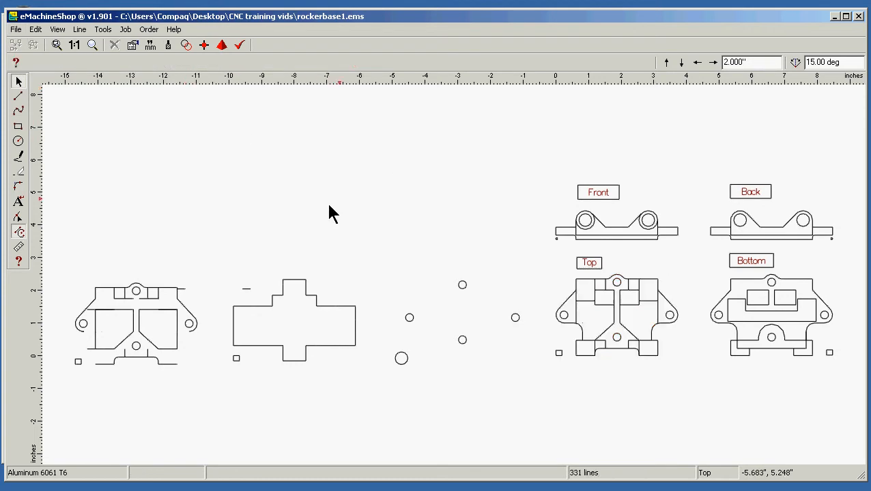
Copy the trimmed pocket view with its reference lines into a new design, without saving the changes to rockerbase1
drag(61, 388, 212, 243)
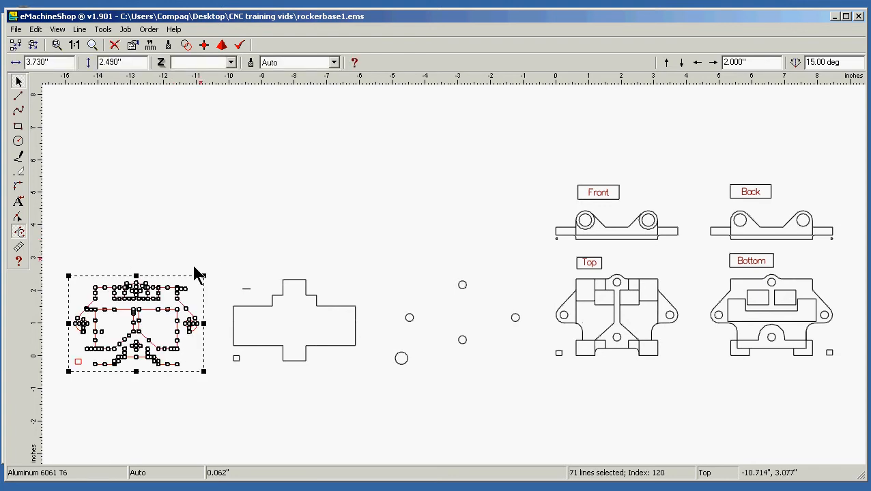
right_click(140, 320)
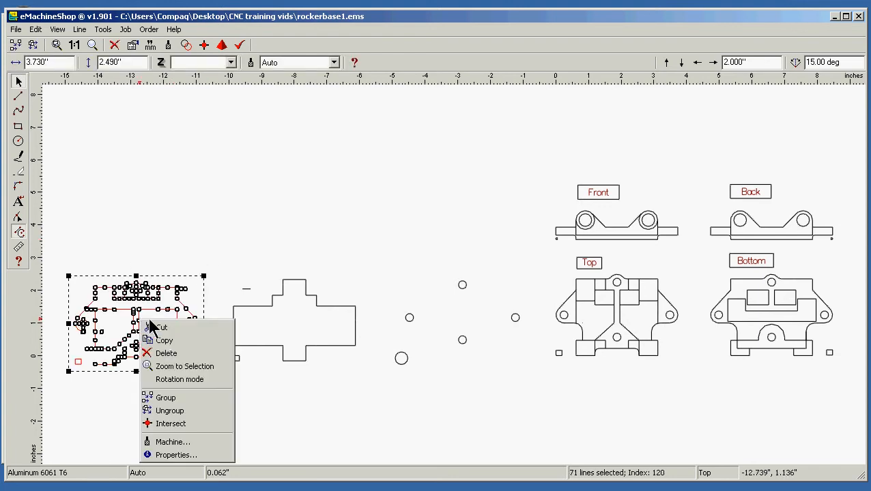
click(194, 342)
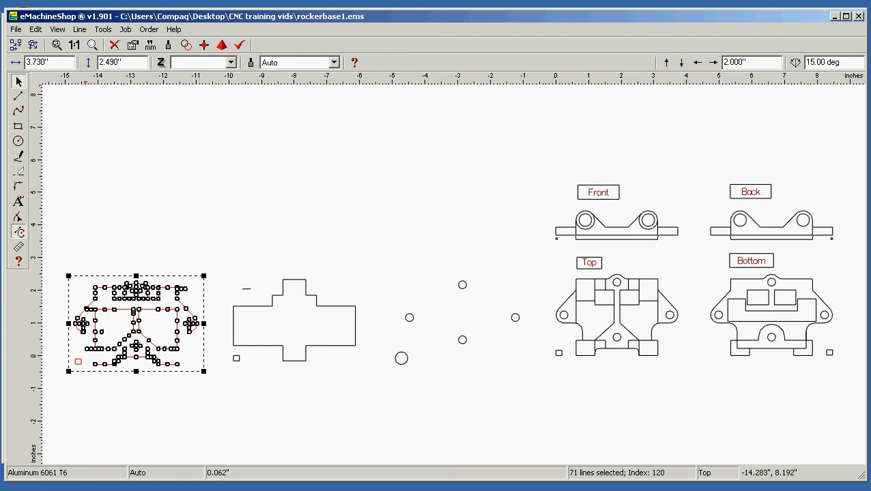
click(15, 30)
click(45, 46)
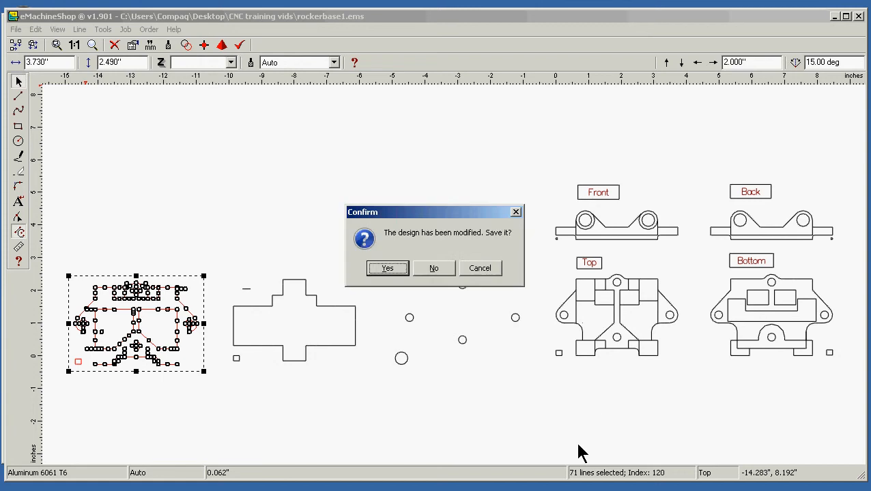
click(435, 268)
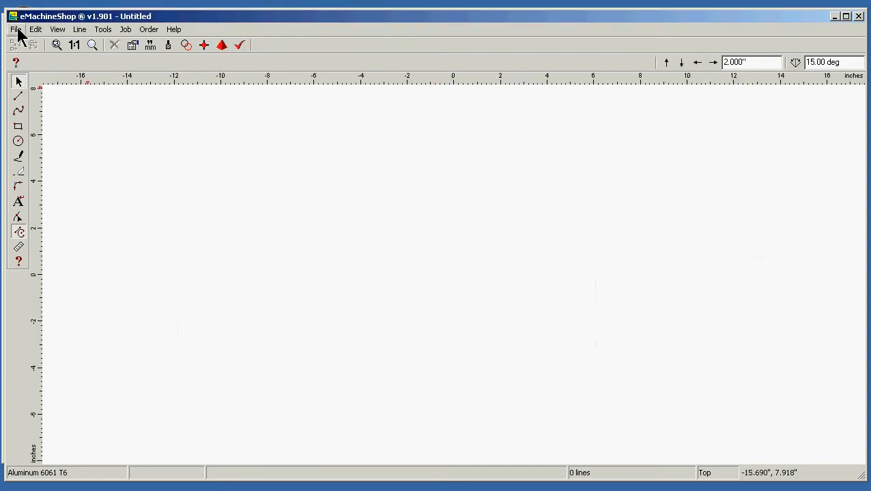
right_click(251, 200)
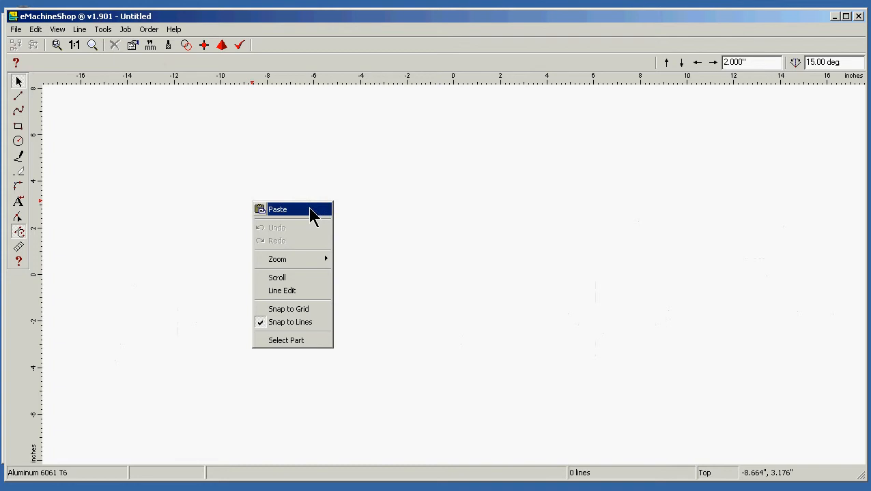
click(311, 208)
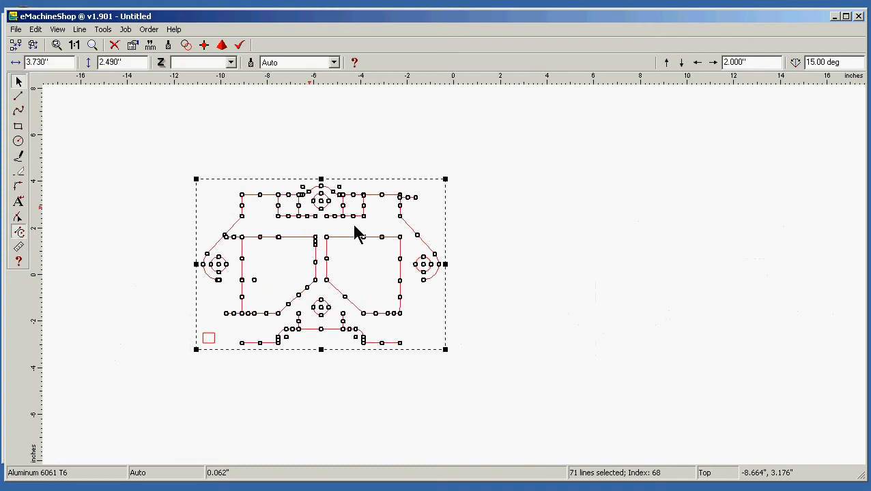
click(819, 232)
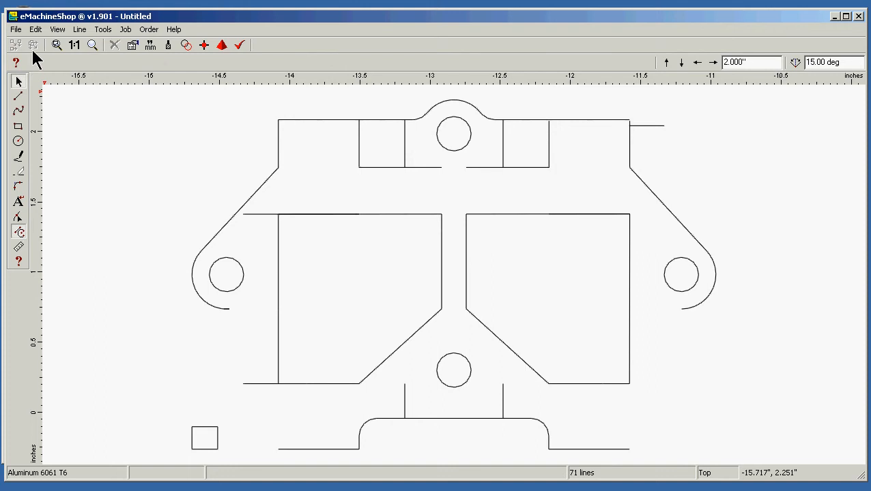
Save the new design as "pockets" in the CNC training vids folder on the desktop
click(17, 29)
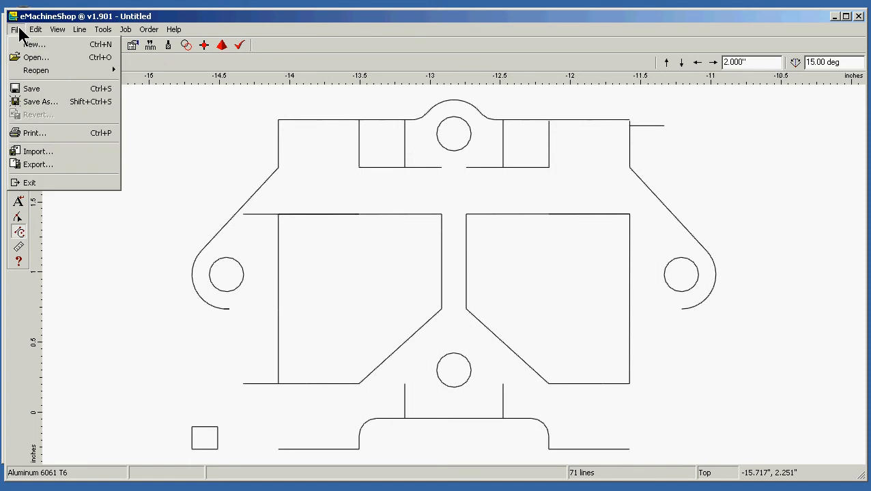
click(53, 99)
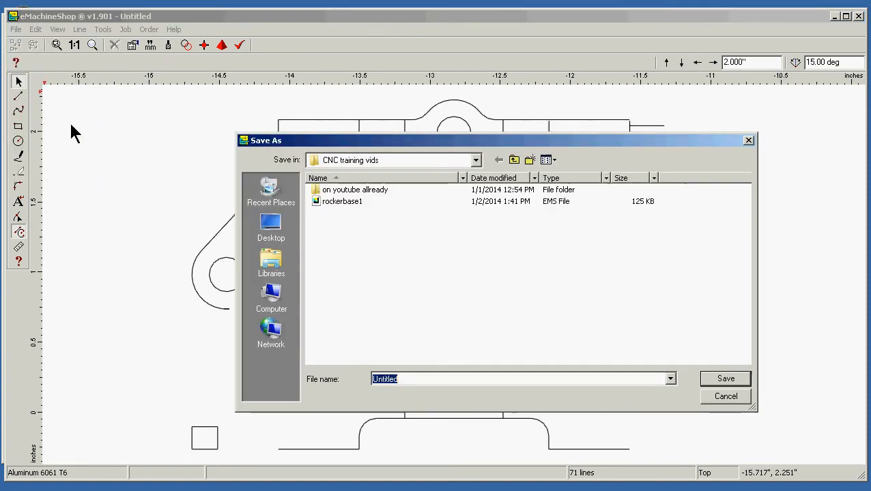
click(271, 227)
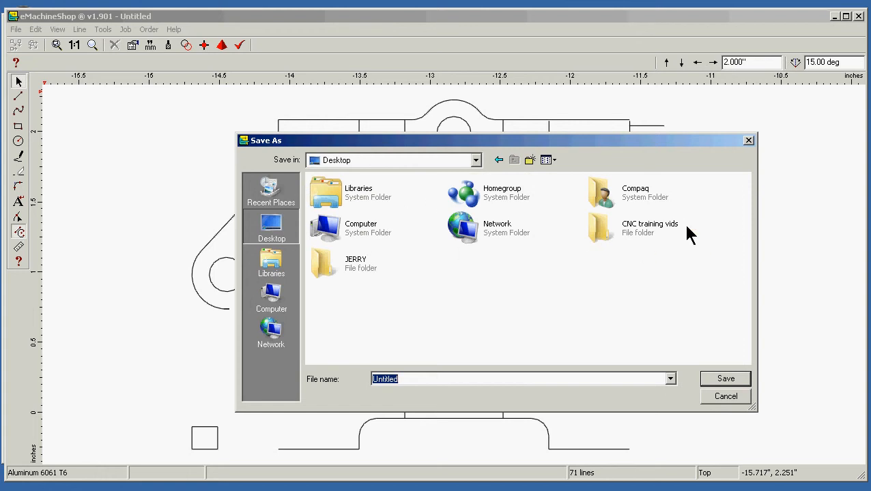
double_click(647, 232)
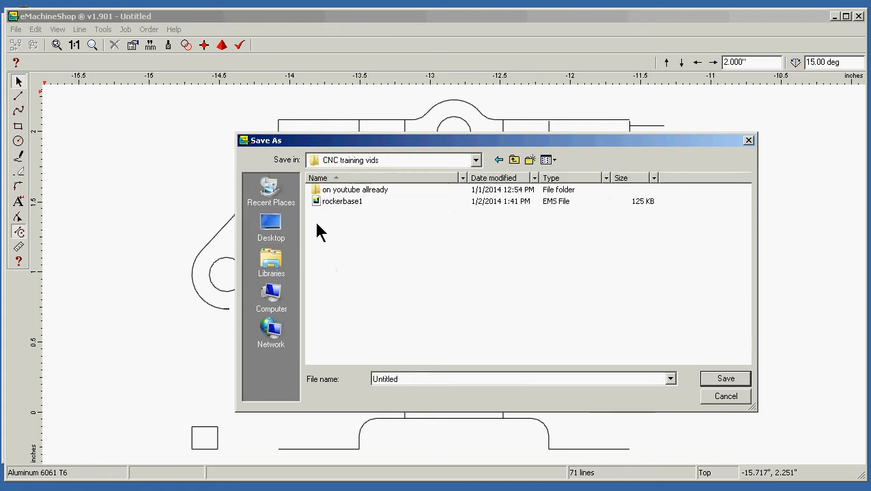
double_click(414, 380)
text(pockets)
click(723, 382)
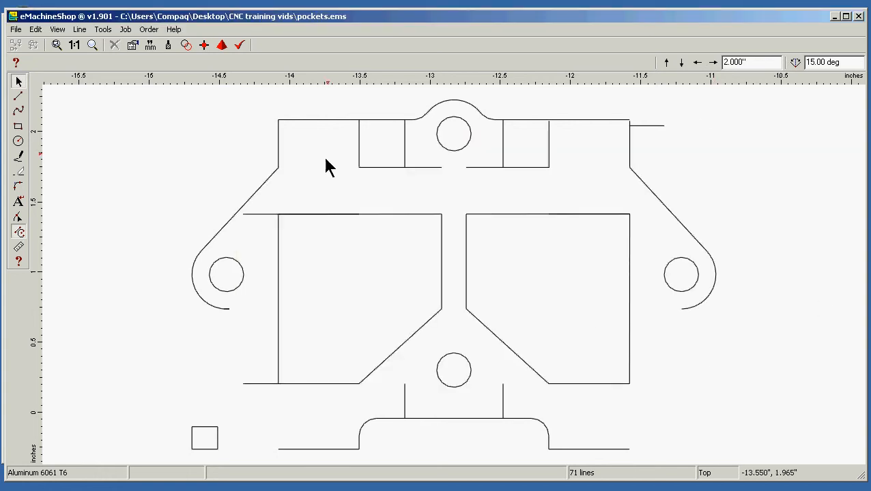
Copy the 0.250" line at the left pocket's upper left corner 2.000" to the right and set the nudge distance to .005"
click(267, 215)
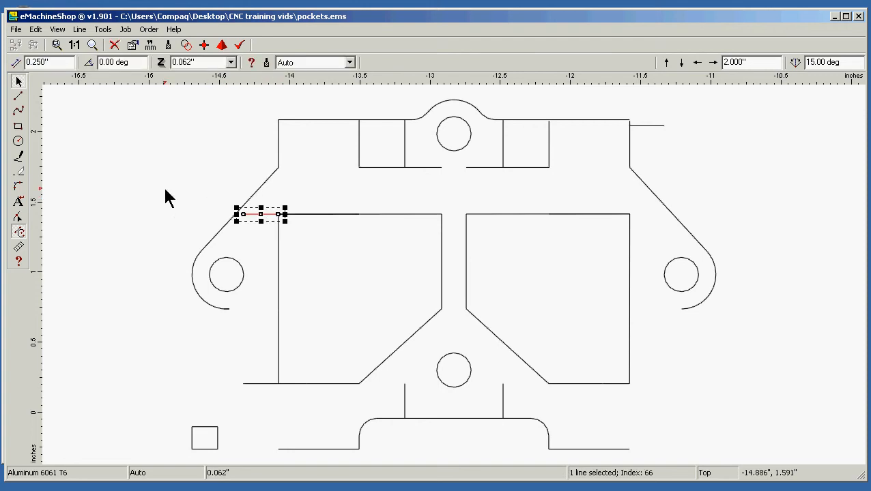
key(ctrl+Right)
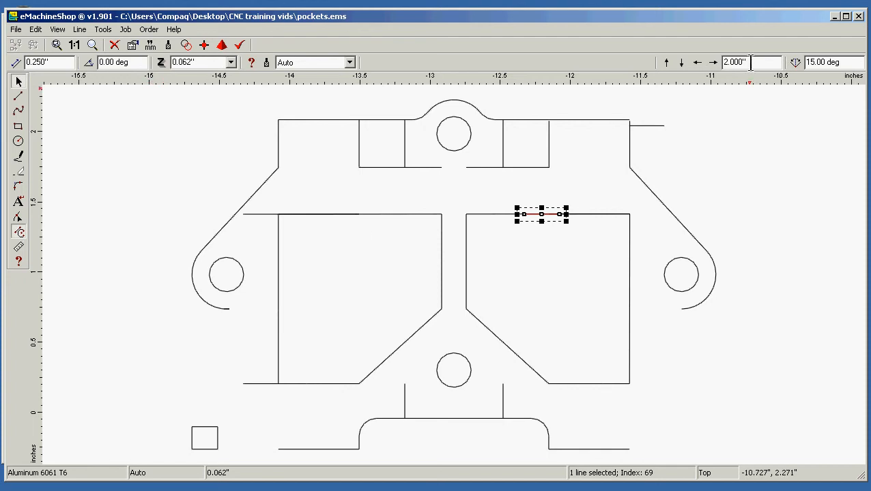
drag(749, 63, 692, 64)
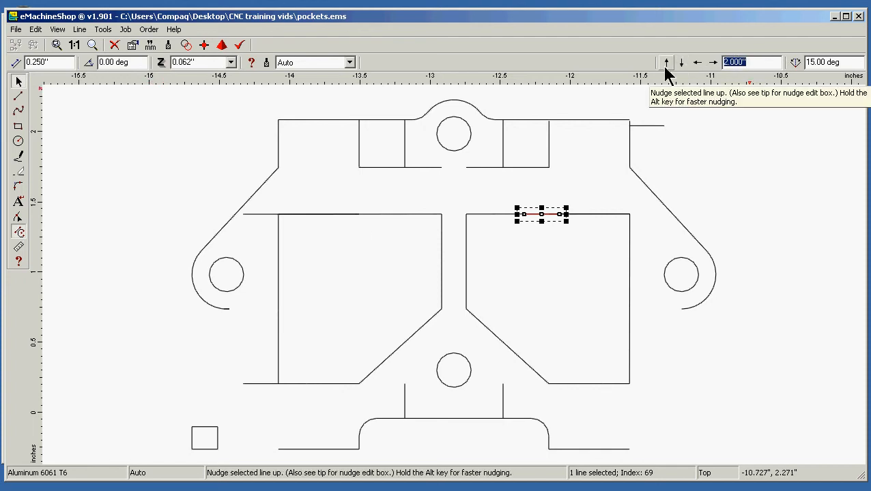
text(.00)
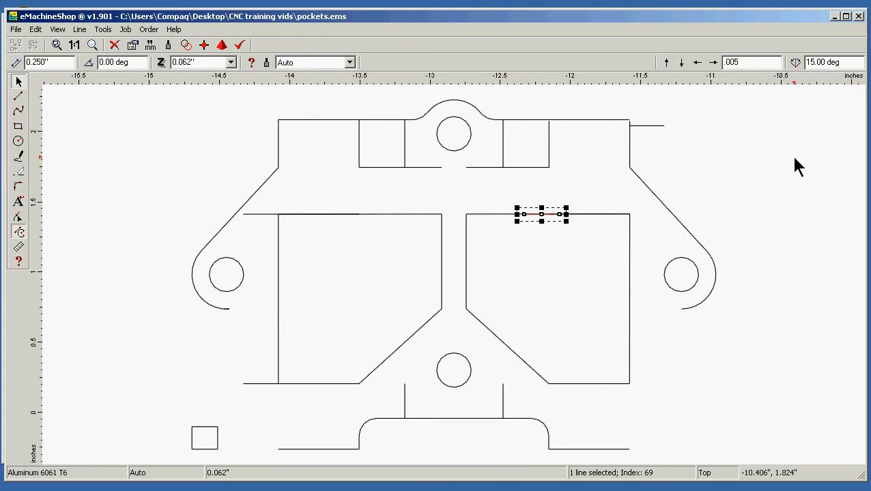
Confirm the .005" nudge distance and move the two 0.250" reference lines outward from the right pocket's upper and lower outer corners
key(Return)
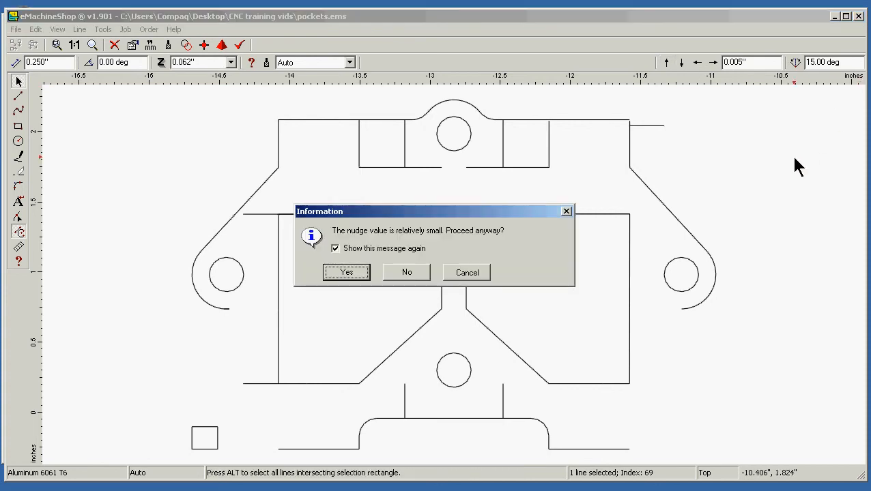
click(346, 272)
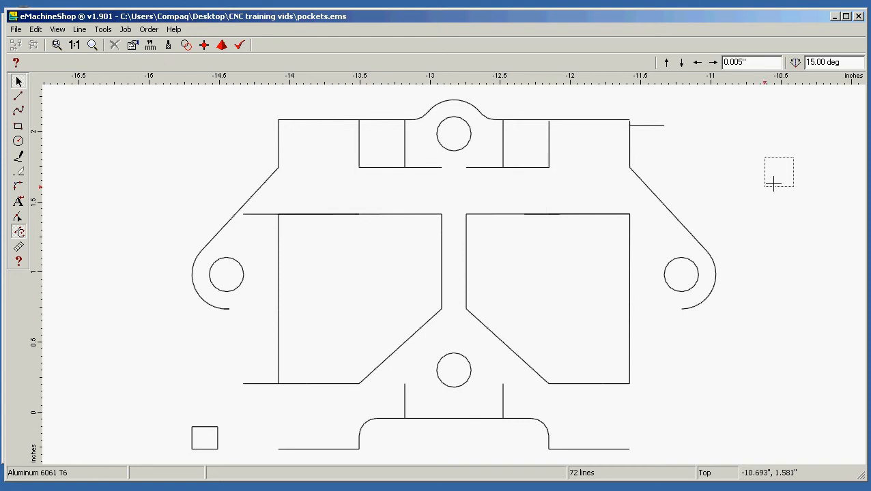
drag(773, 183, 792, 206)
drag(655, 129, 656, 214)
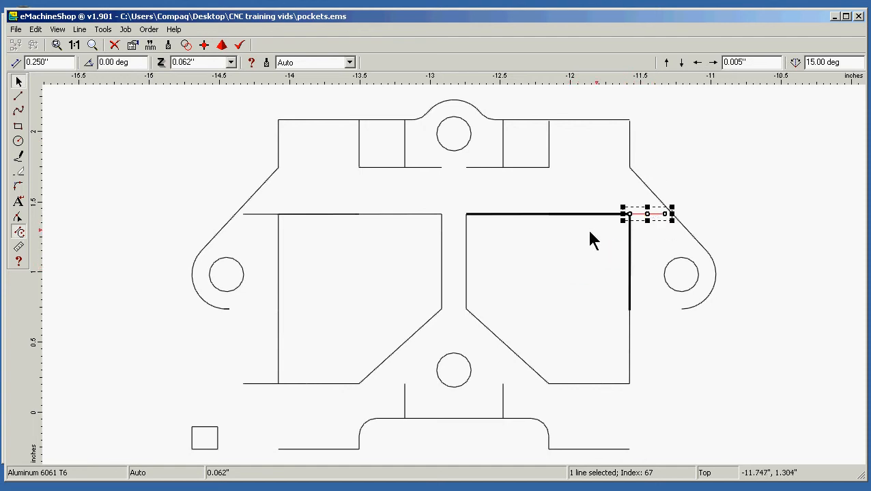
click(551, 215)
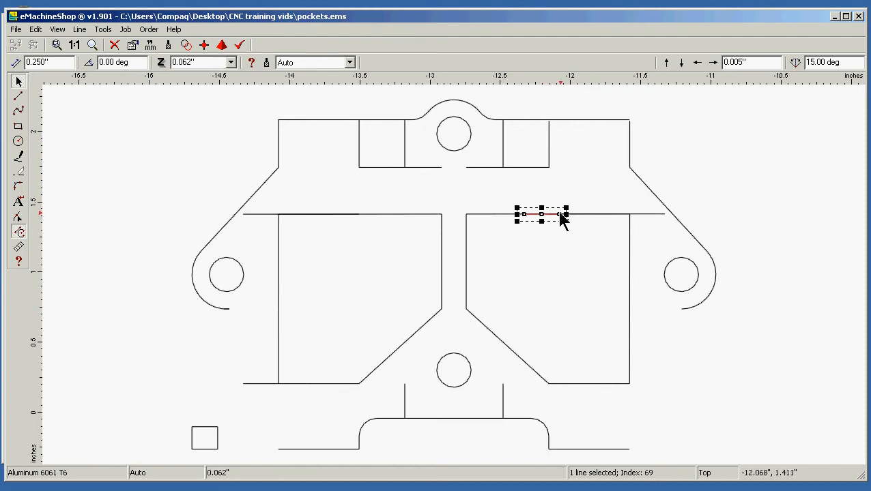
drag(549, 216, 648, 384)
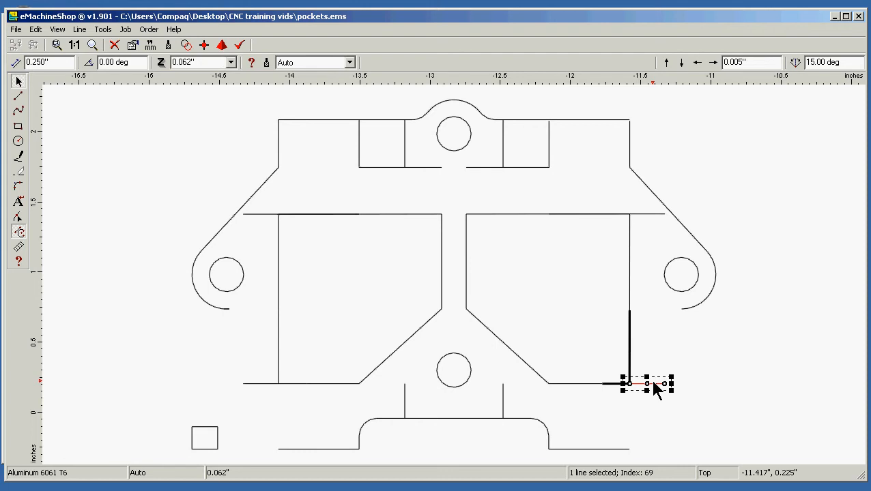
click(725, 396)
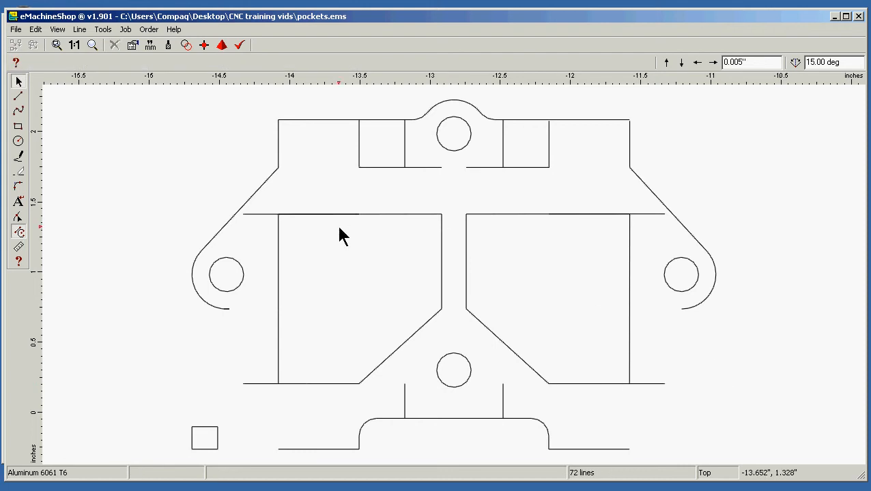
Move both segments of each pocket's outer vertical edge outward to the ends of the 0.250" reference lines
drag(278, 285, 244, 285)
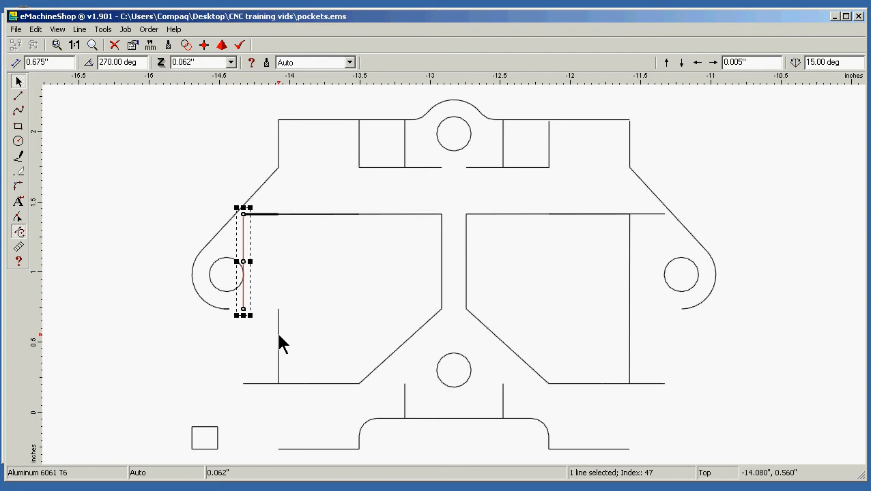
drag(277, 336, 236, 328)
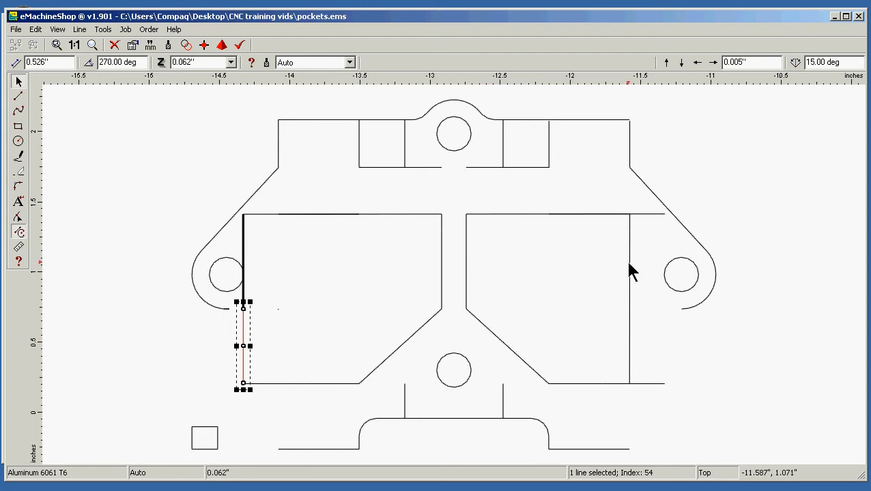
drag(628, 263, 664, 263)
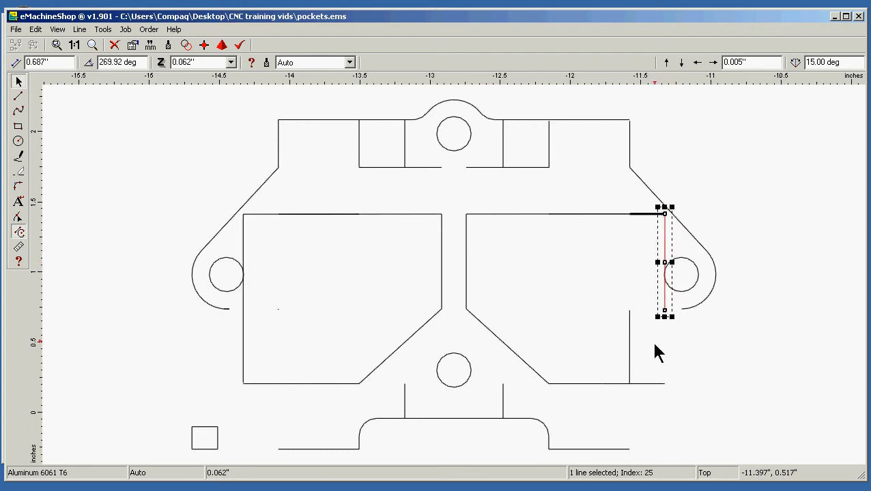
drag(629, 351, 664, 348)
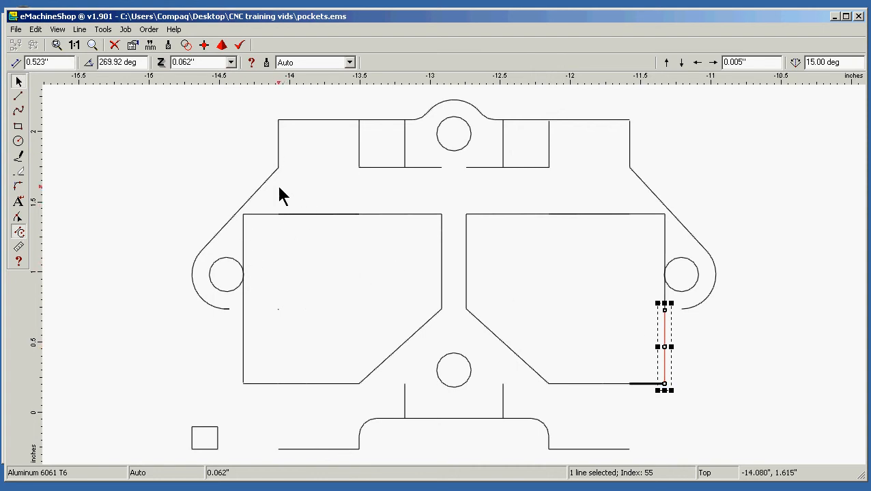
Delete the two 0.245" hole circles in the part's left and right ears
click(228, 294)
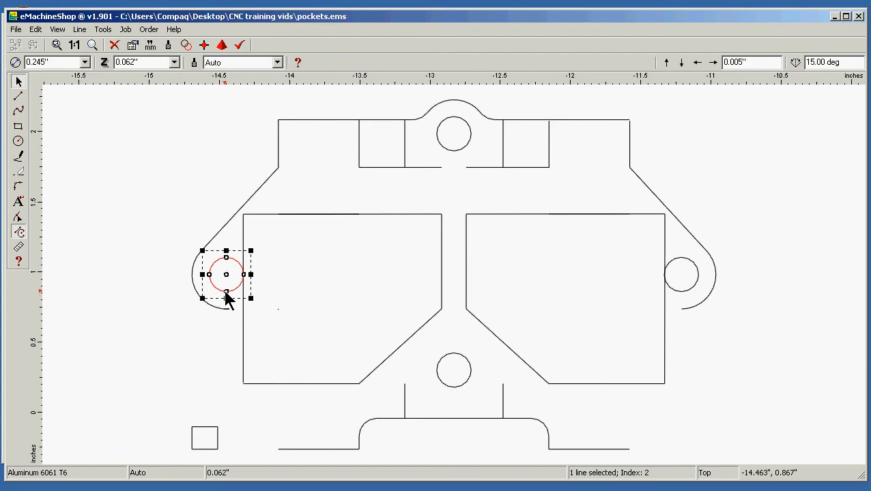
key(Delete)
click(690, 292)
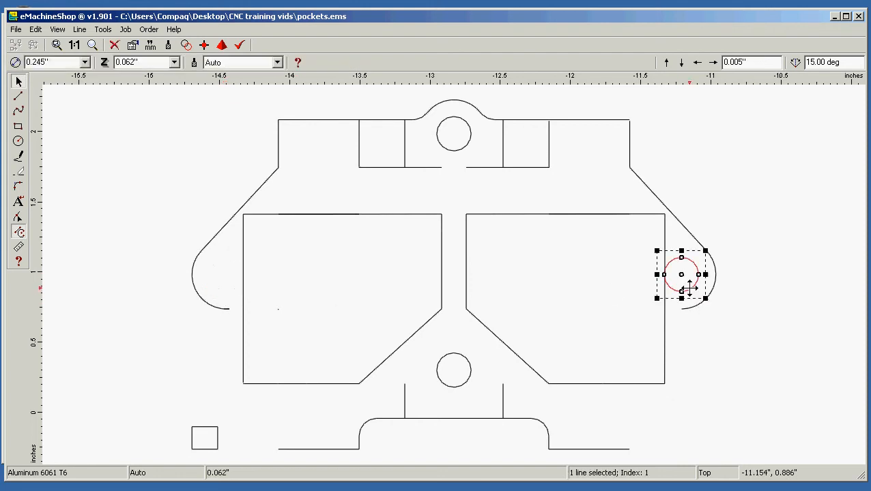
key(Delete)
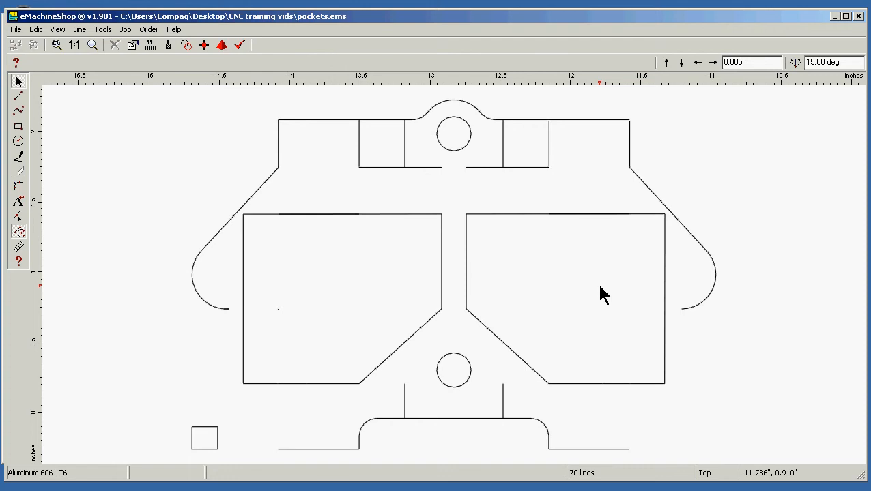
Save the design and export it as an AutoCAD R12/LT12 DXF named pockets in the CNC training vids folder
click(16, 30)
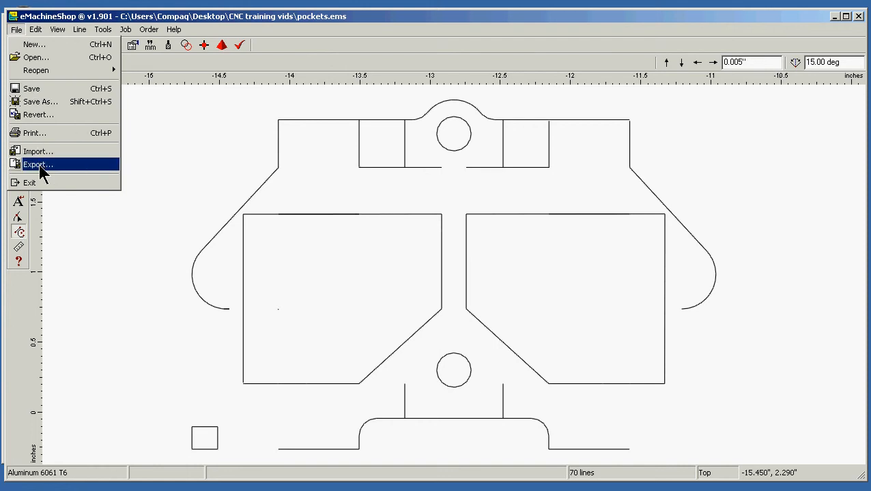
click(54, 89)
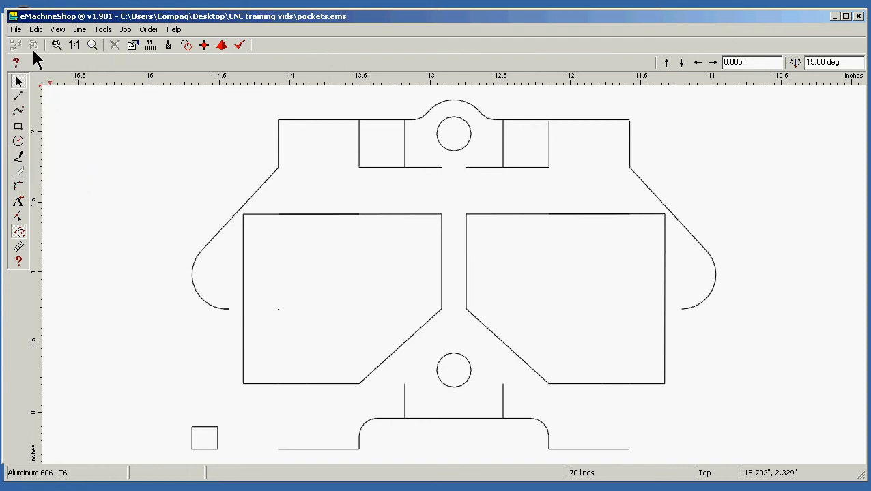
click(16, 29)
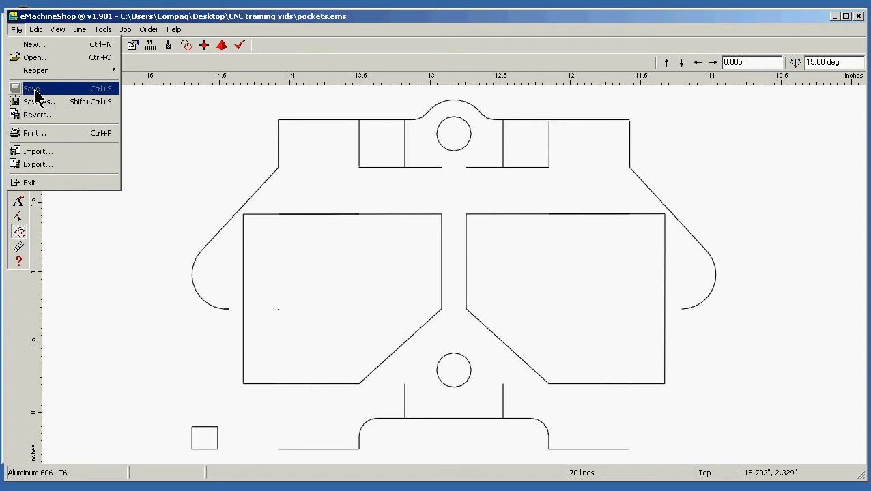
click(39, 164)
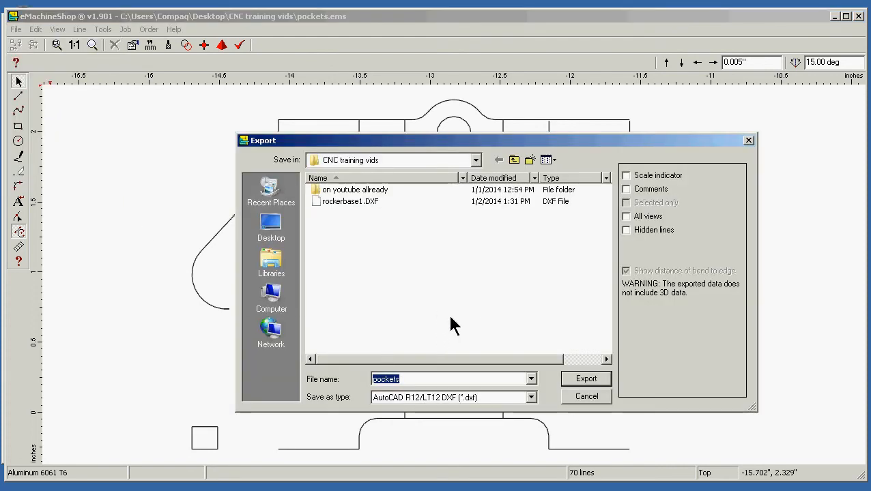
click(580, 383)
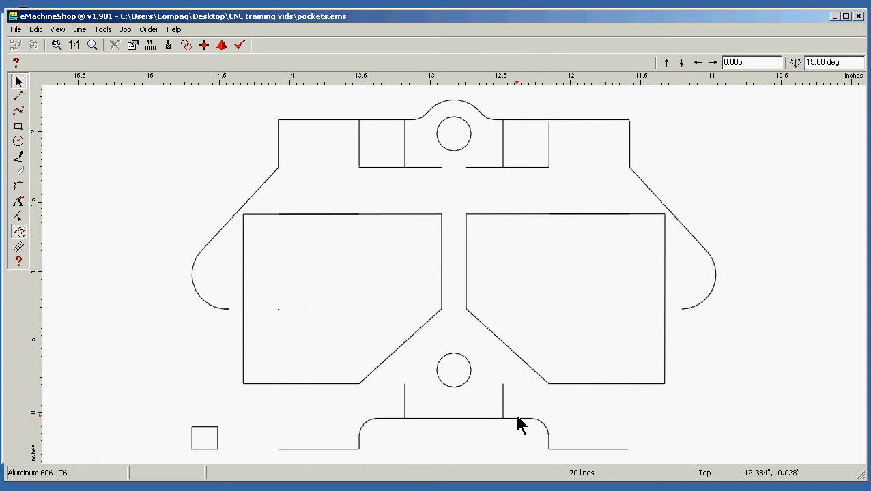
Switch to Mach3 and launch D2nc without reloading the last saved file
click(112, 490)
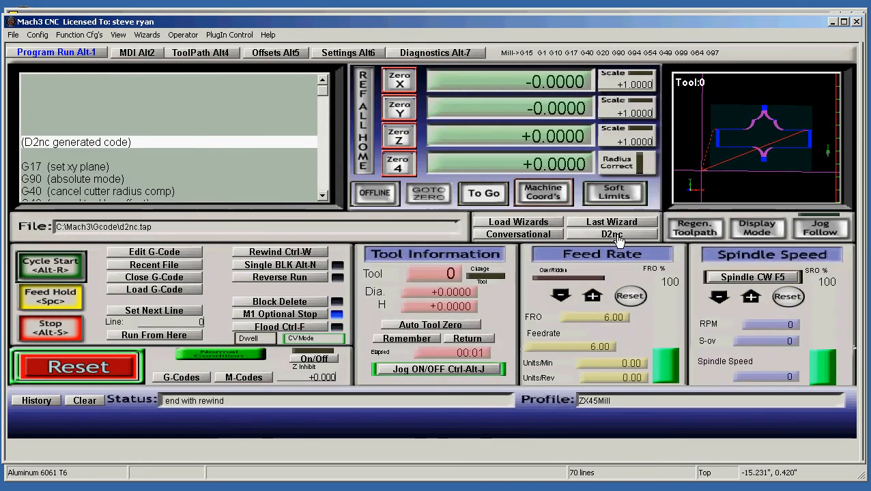
click(614, 235)
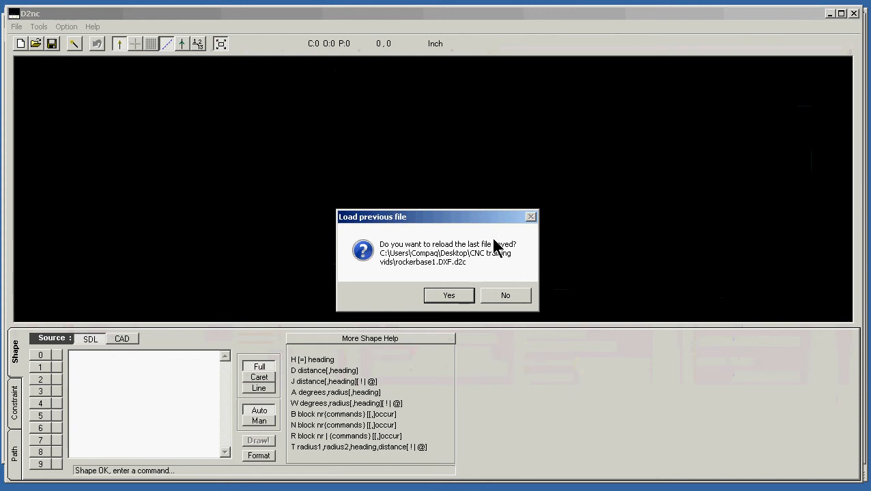
click(506, 296)
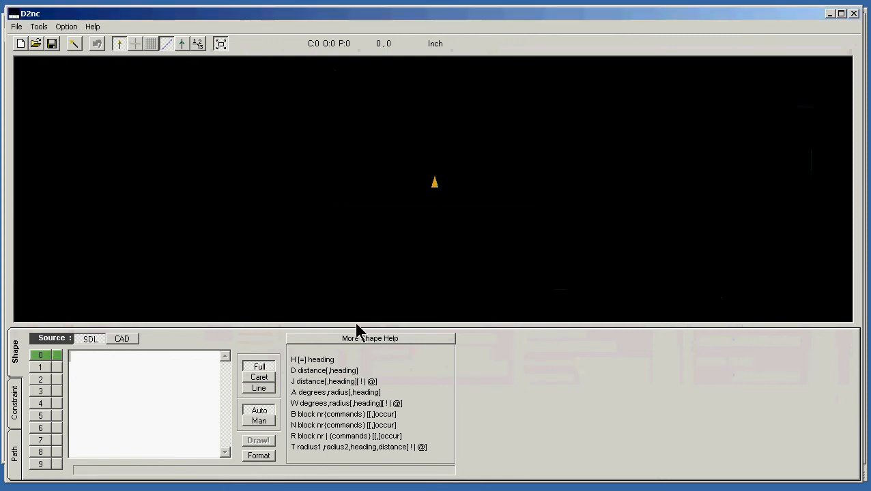
Import pockets.DXF as a CAD shape with all elements and no scaling, and set its origin to the bottom left
click(122, 340)
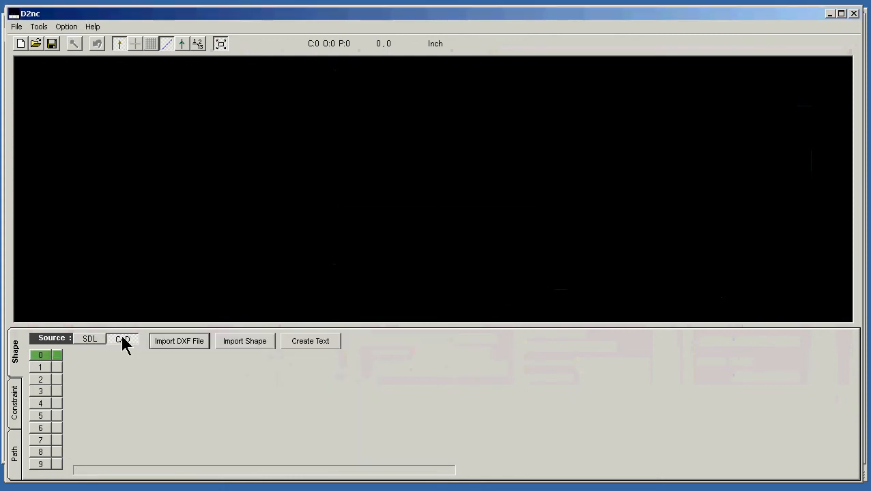
click(168, 344)
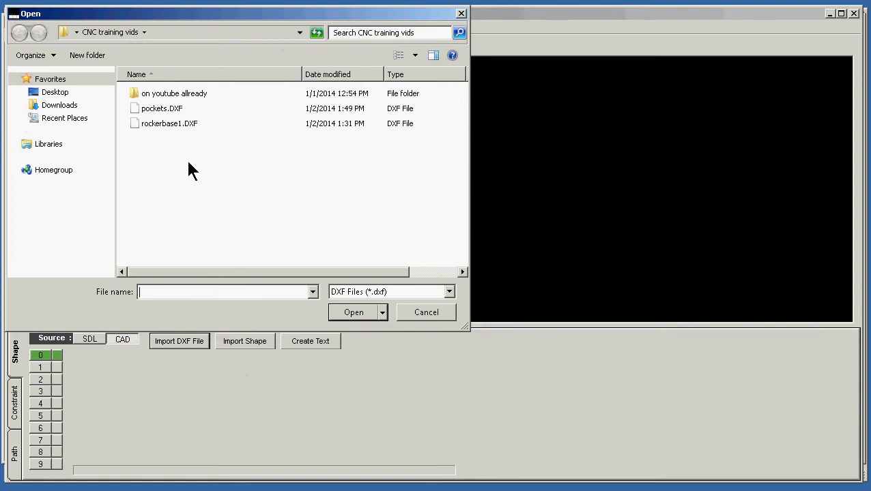
click(164, 109)
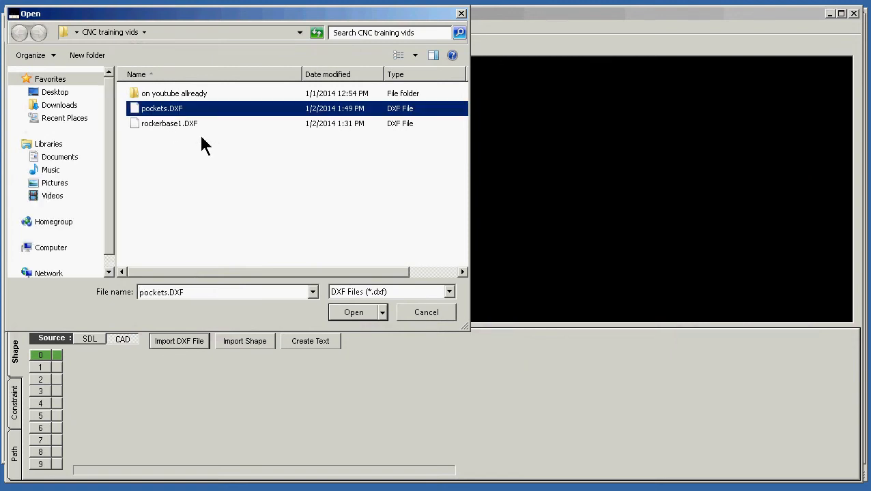
click(358, 314)
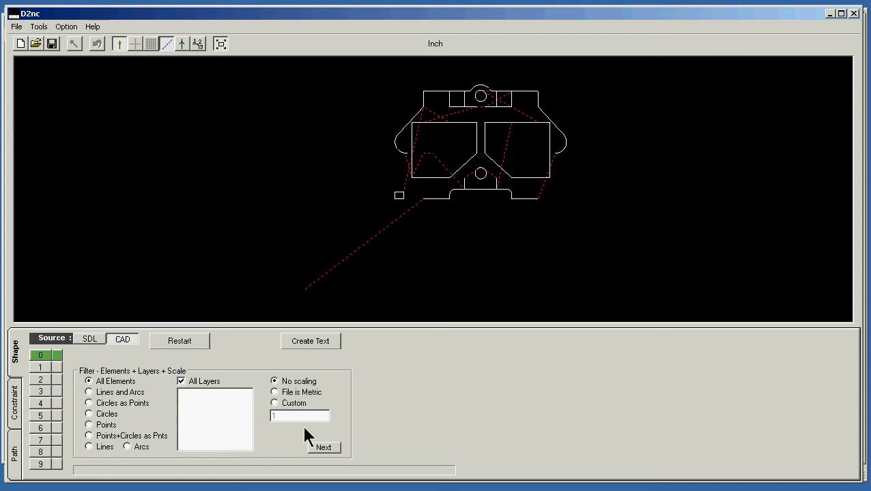
click(323, 447)
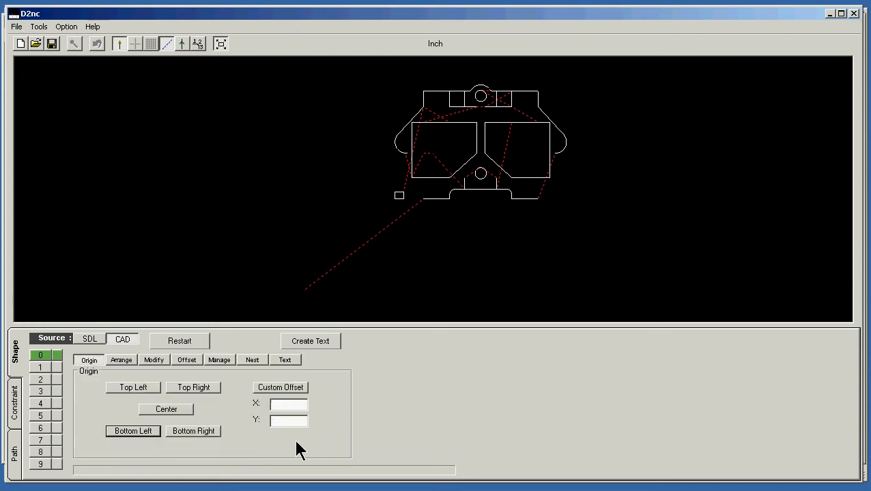
click(122, 436)
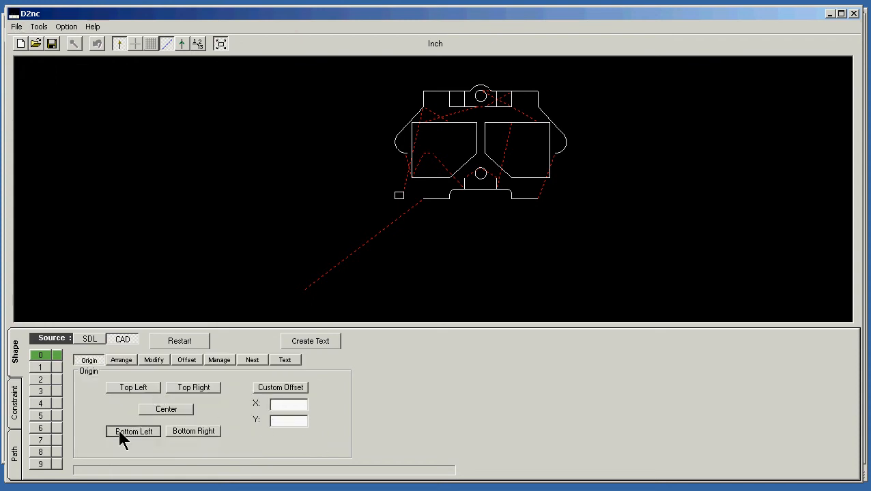
Open the Offset settings for the imported pocket drawing
click(184, 361)
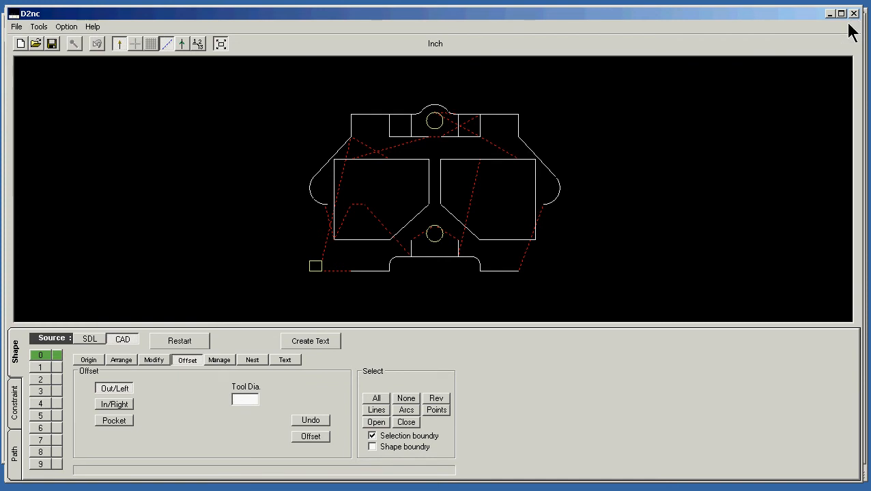
Close D2nc and switch back to the pockets design in eMachineShop
click(853, 13)
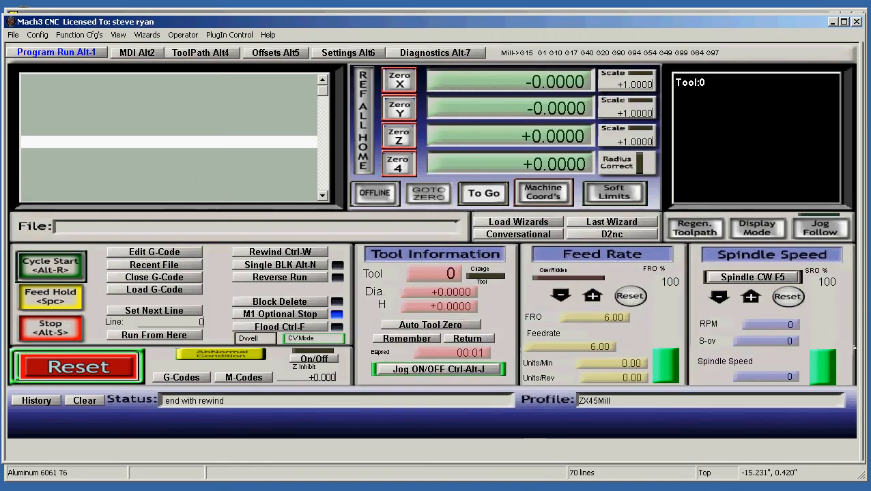
click(864, 348)
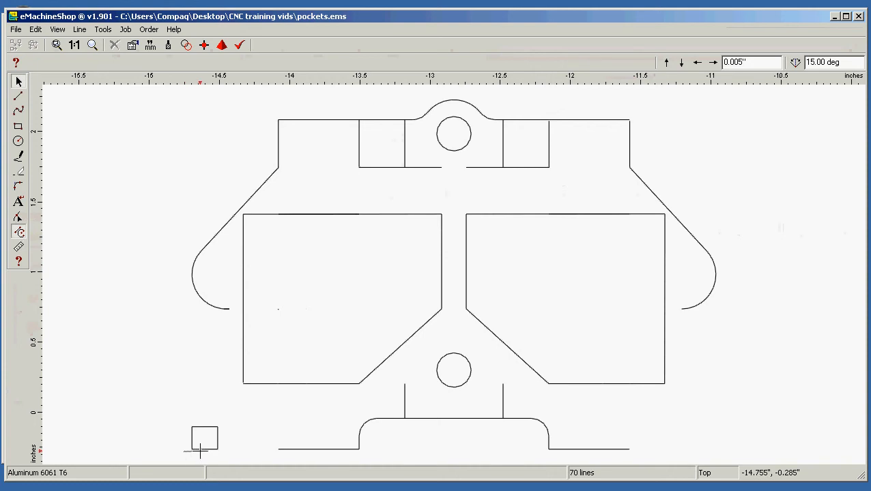
Ungroup the small reference square at the lower left of the part and group its four lines again
drag(200, 450, 226, 418)
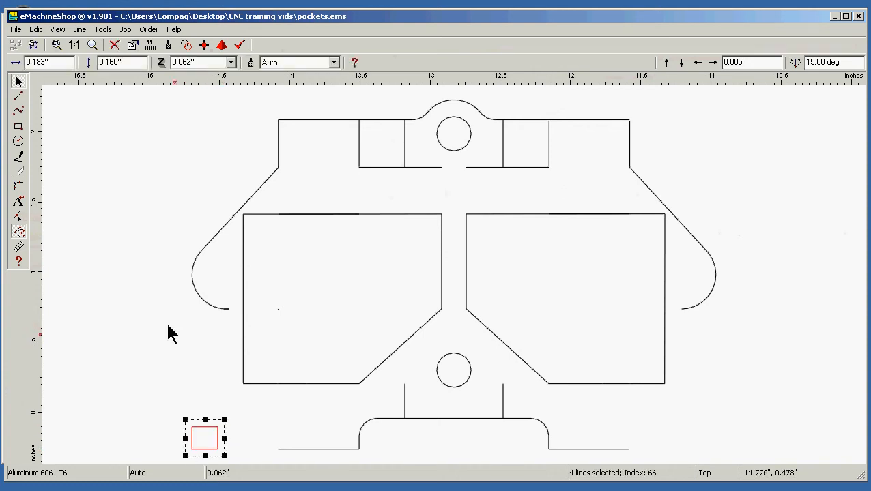
click(80, 29)
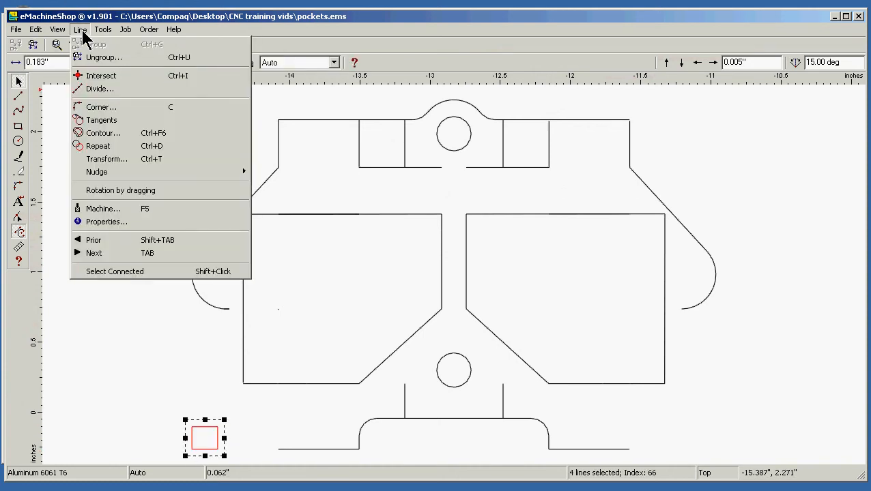
click(96, 57)
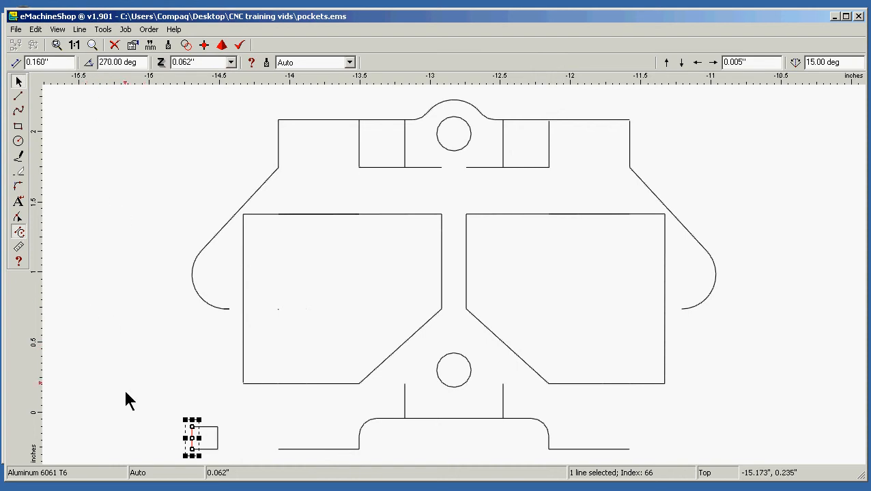
click(143, 451)
drag(181, 456, 230, 429)
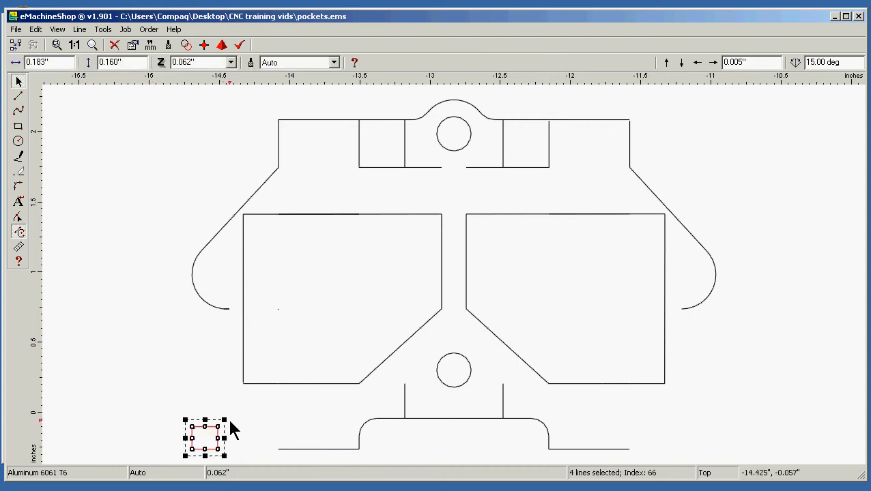
click(80, 29)
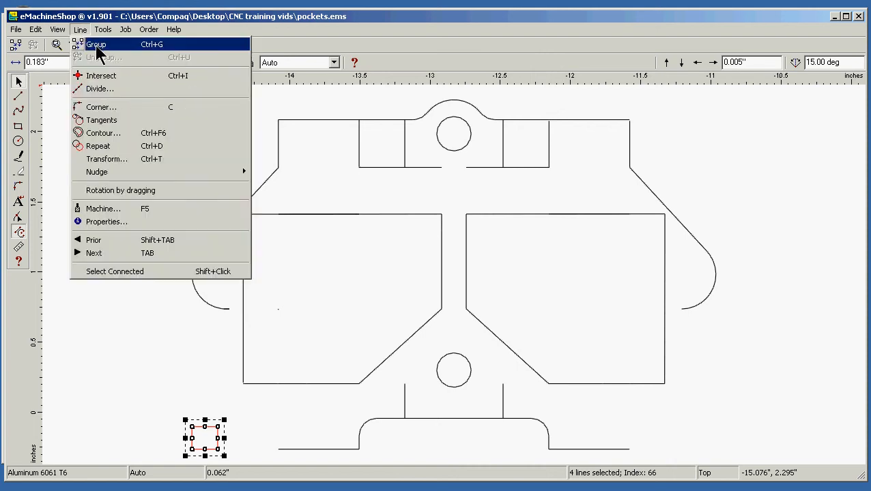
click(96, 44)
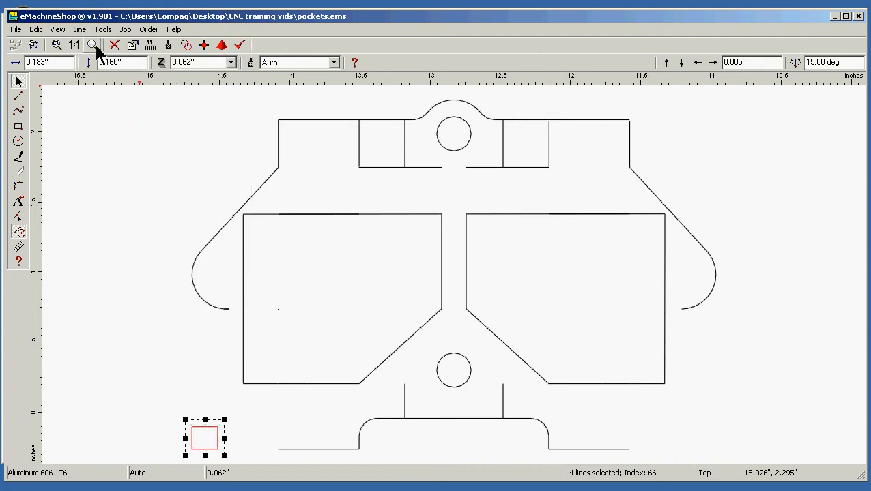
click(124, 336)
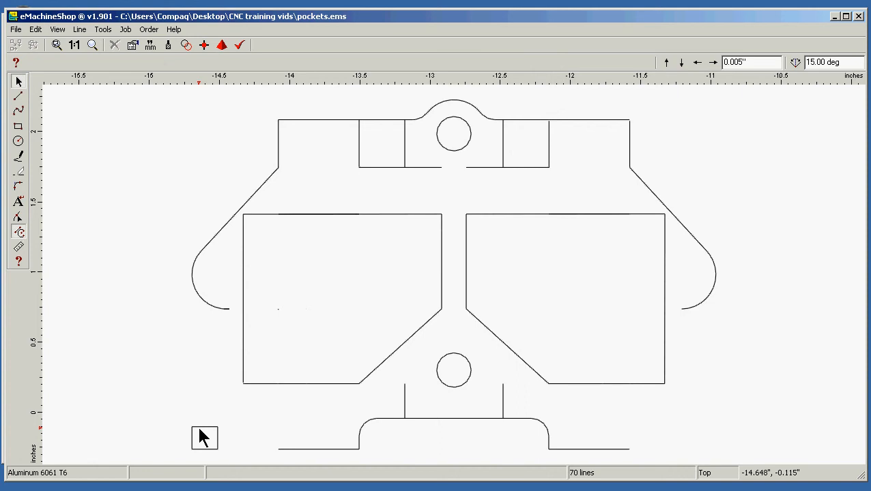
click(204, 438)
click(124, 341)
Group all line segments that form the outline of the left pocket
click(261, 383)
shift+click(308, 385)
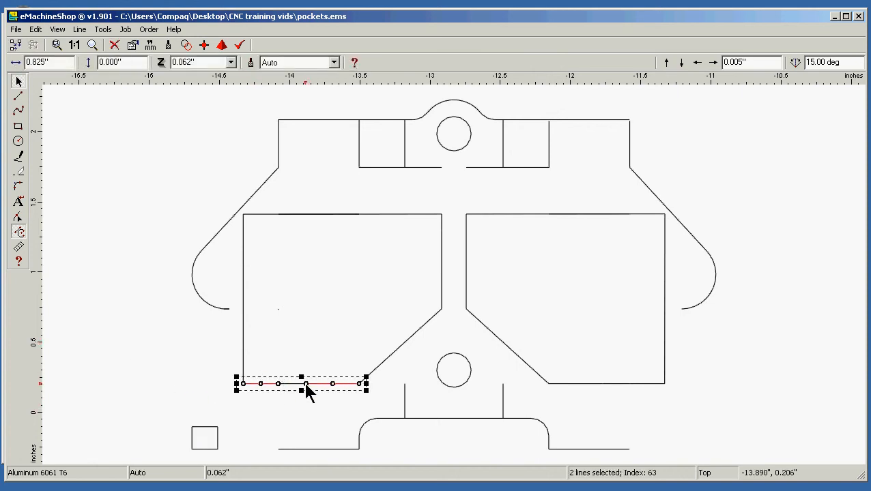
shift+click(289, 384)
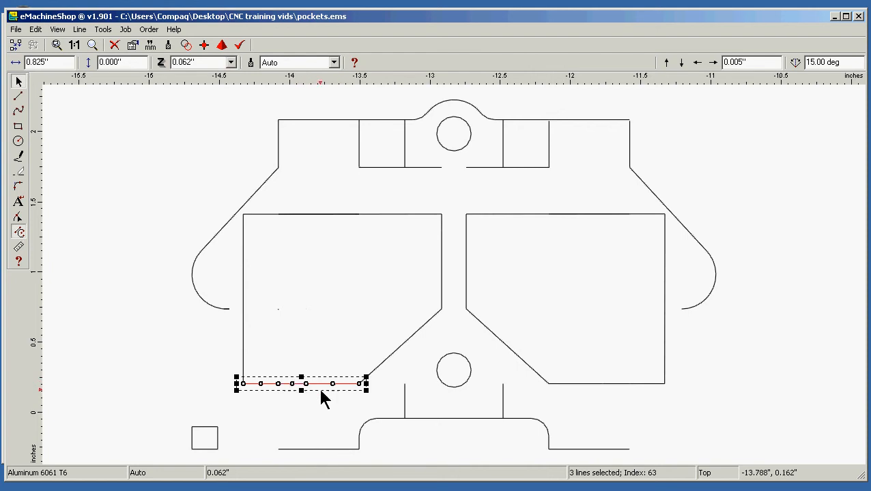
shift+click(372, 372)
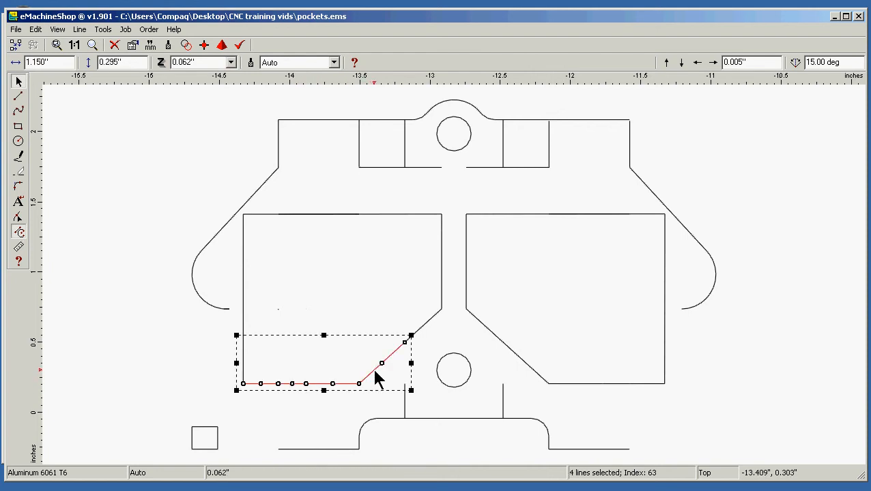
shift+click(423, 328)
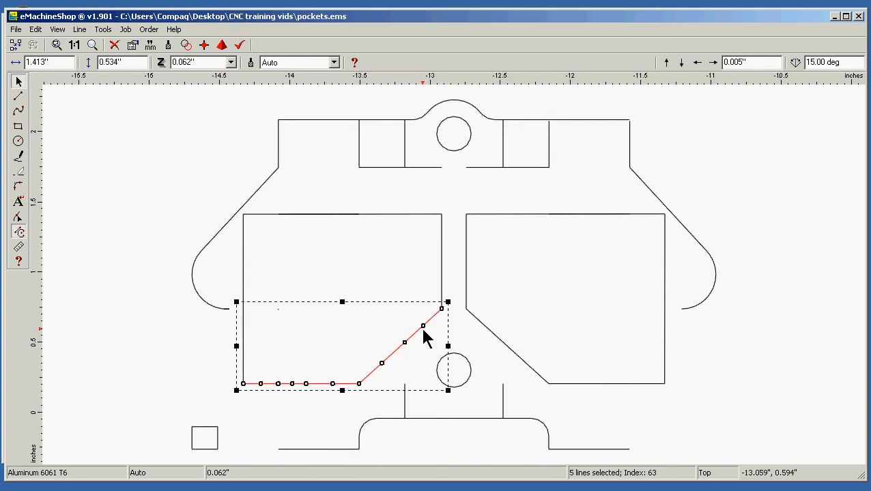
shift+click(442, 271)
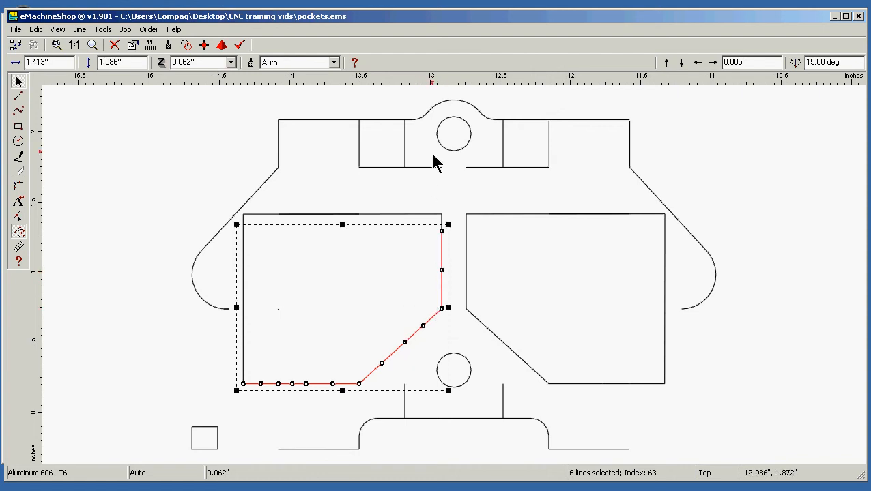
shift+click(441, 218)
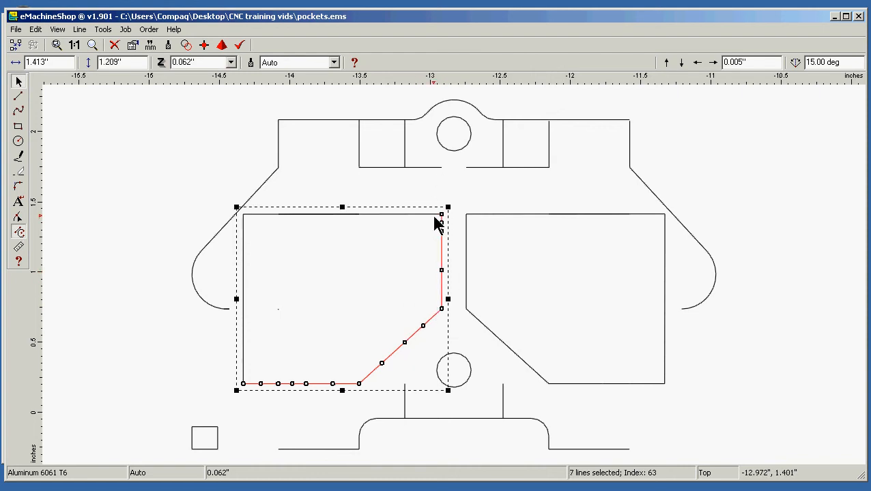
shift+click(419, 215)
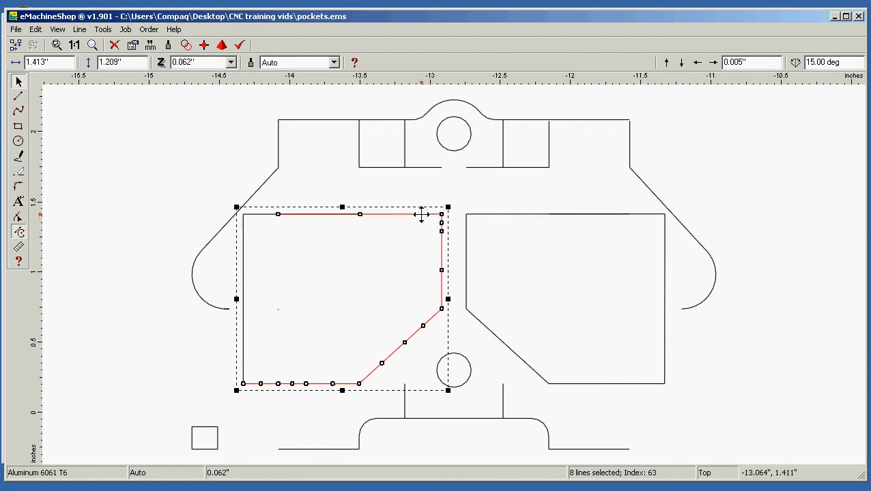
shift+click(244, 235)
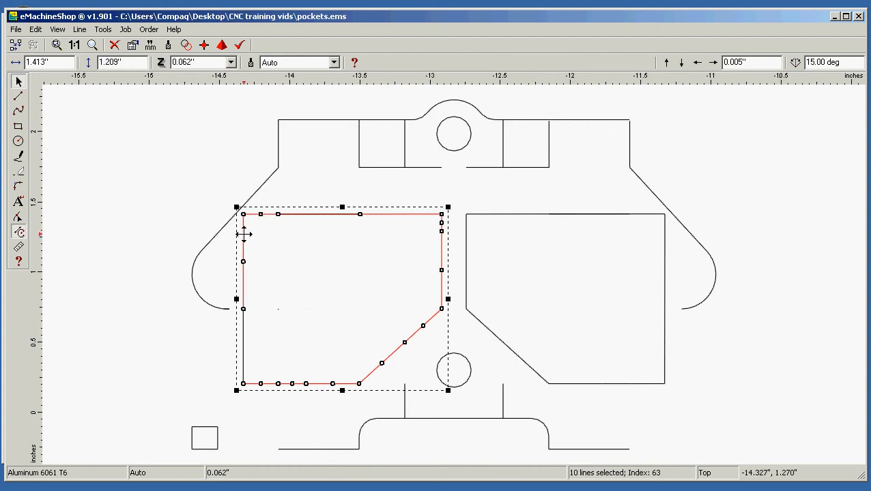
shift+click(244, 347)
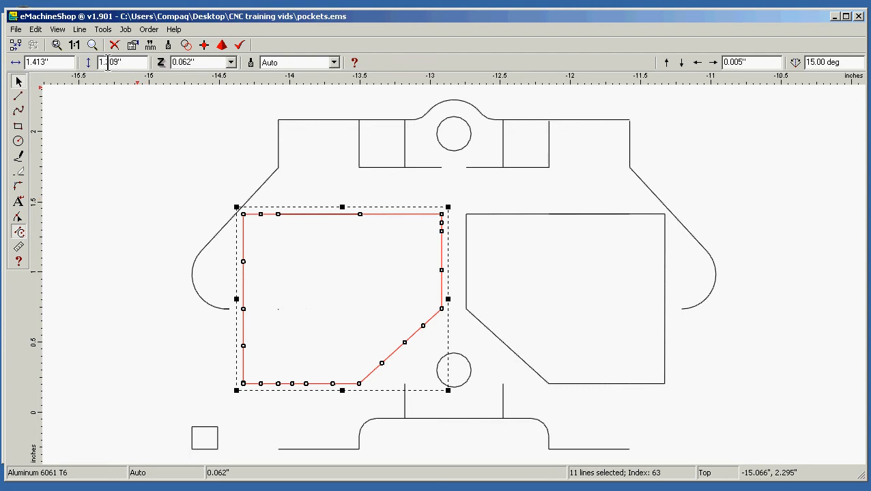
click(79, 30)
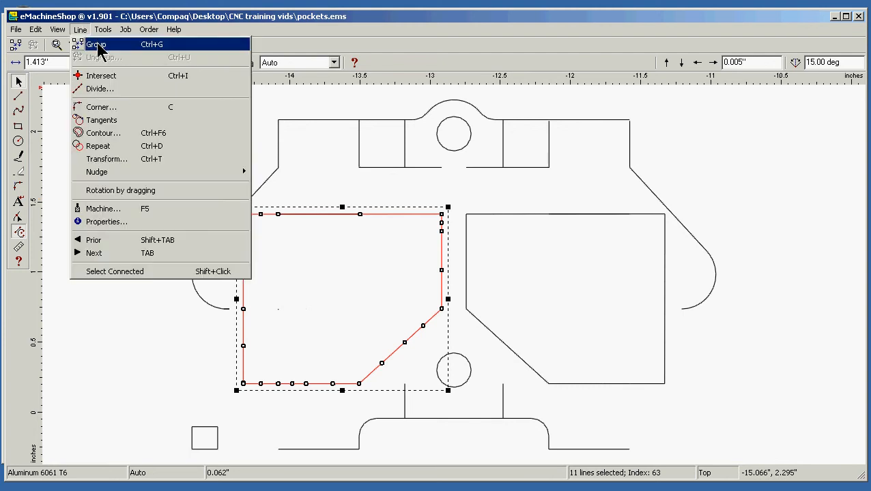
click(99, 44)
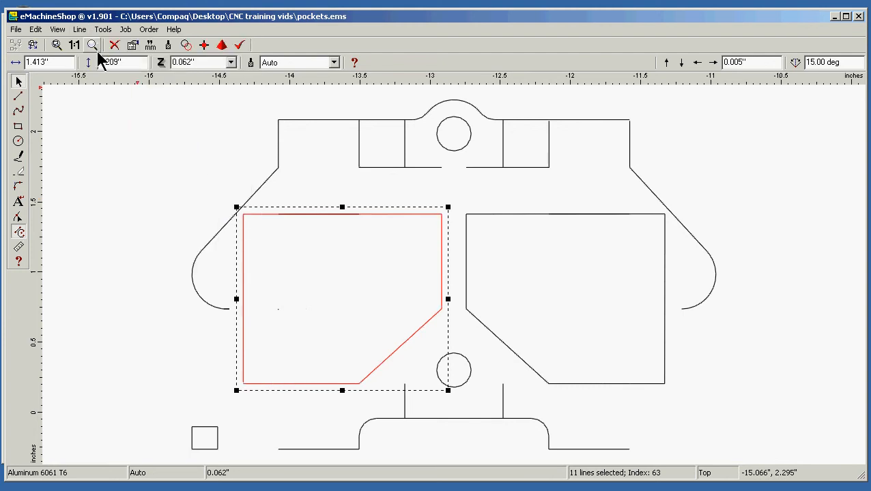
click(134, 277)
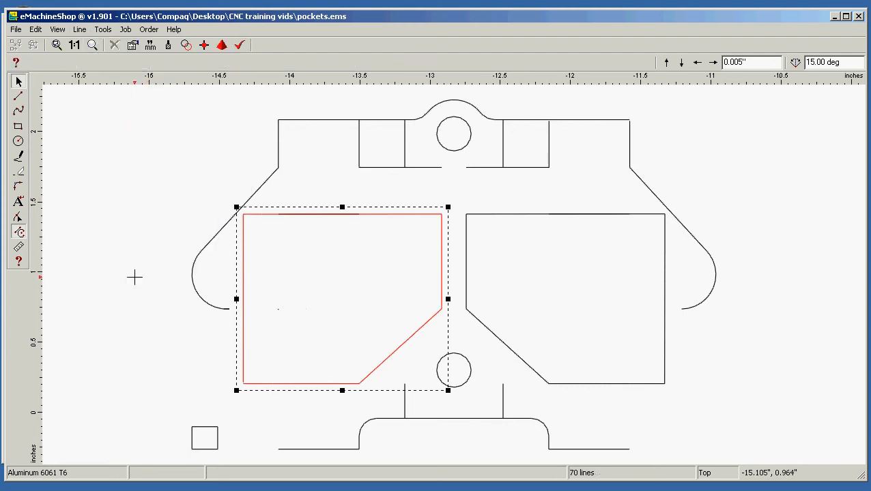
Group all line segments that form the outline of the right pocket
click(558, 385)
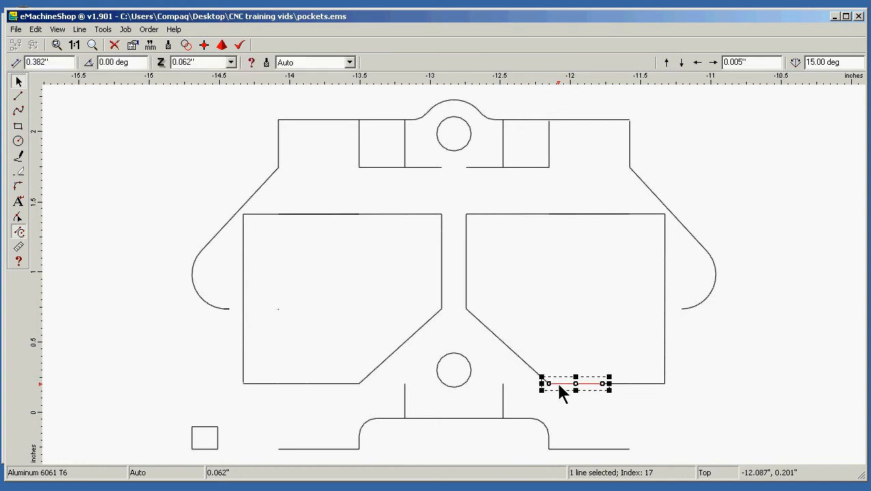
shift+click(627, 384)
shift+click(650, 384)
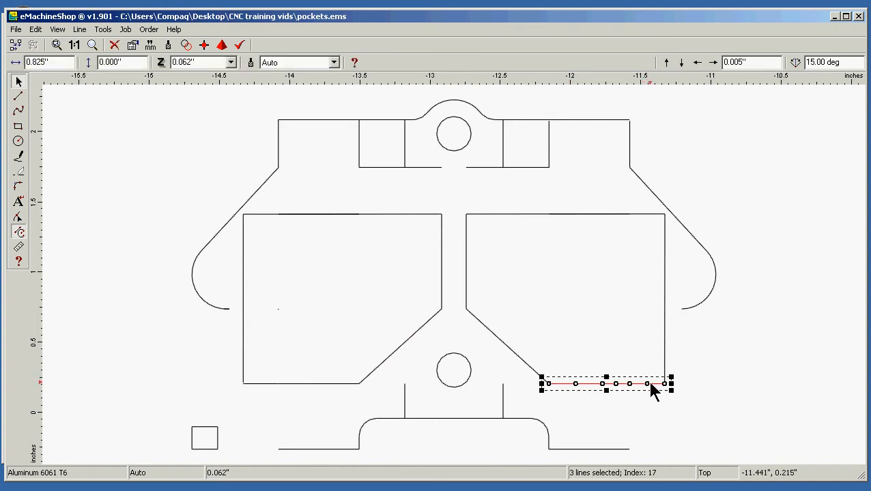
shift+click(664, 369)
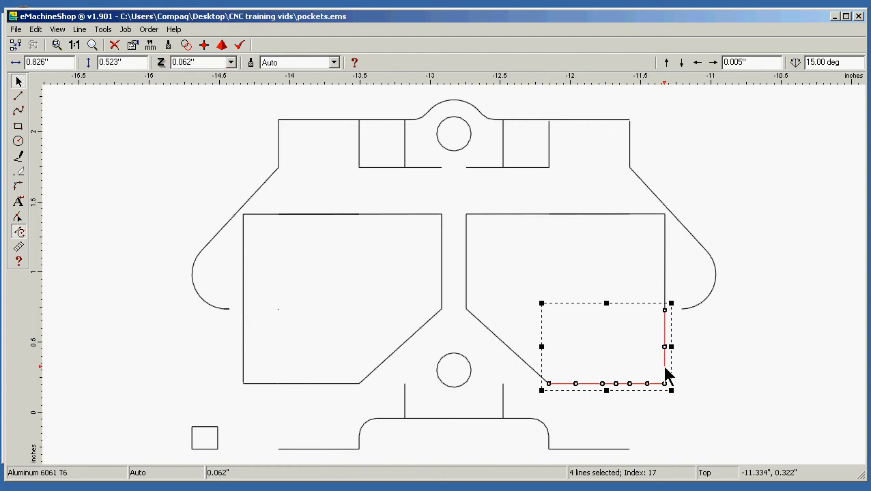
shift+click(664, 292)
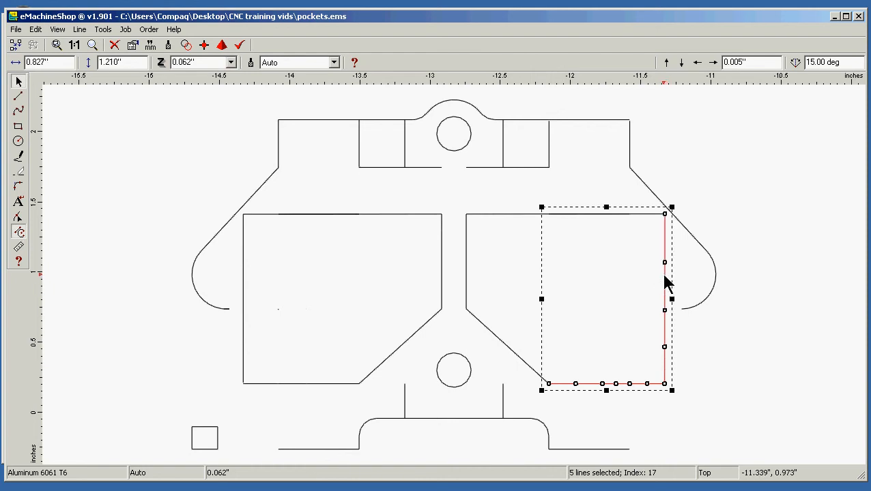
shift+click(612, 214)
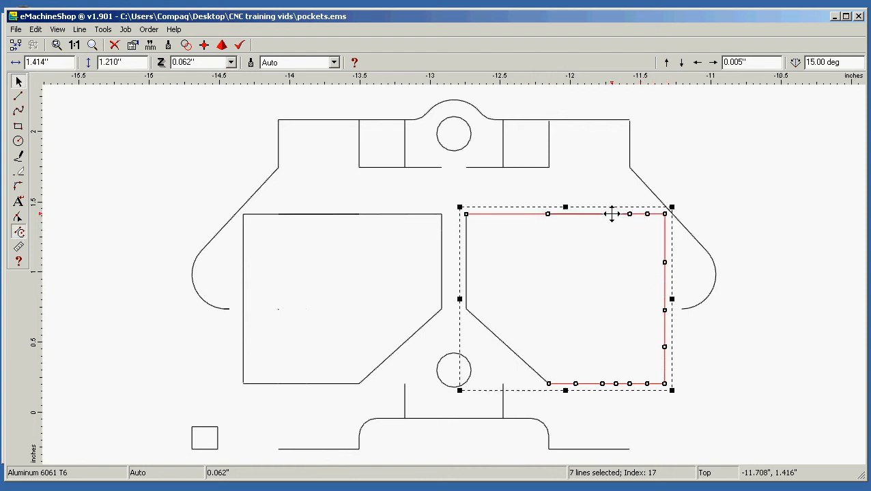
shift+click(466, 248)
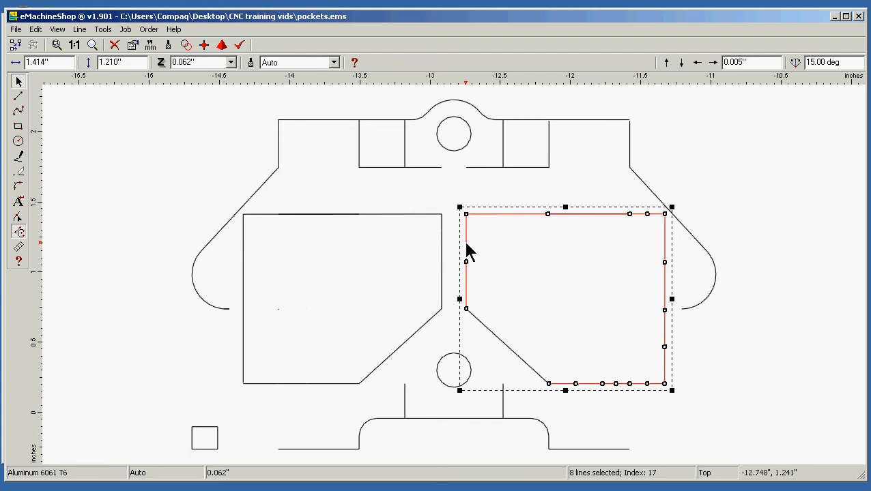
shift+click(478, 322)
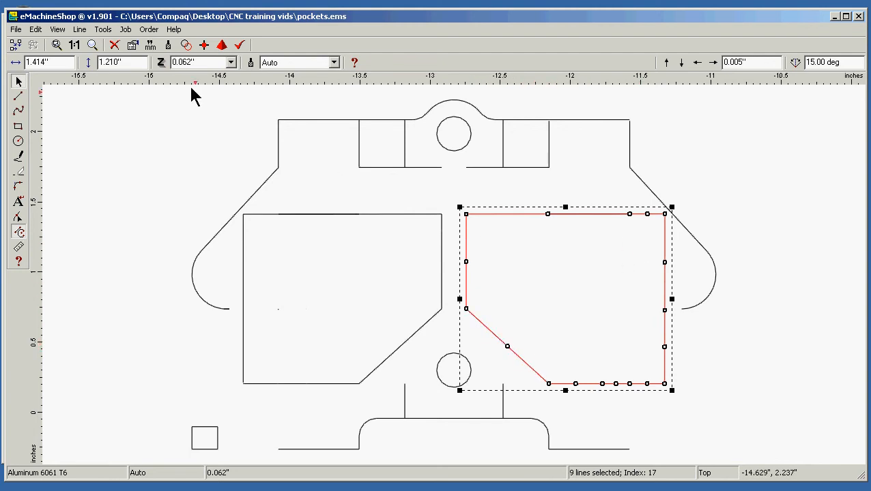
click(80, 30)
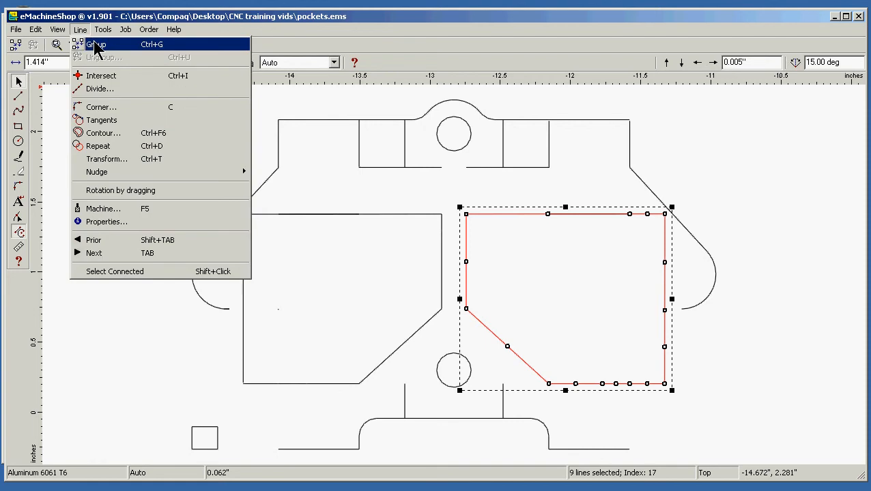
click(95, 45)
click(129, 168)
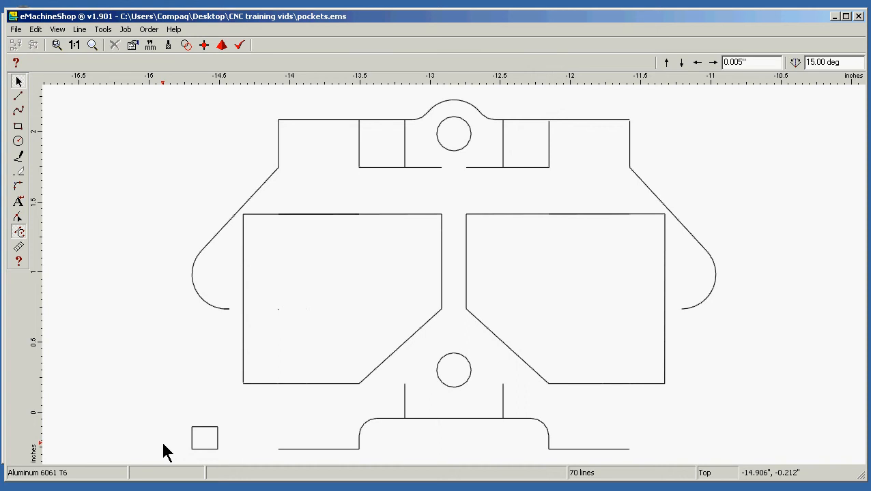
Move the reference square and both pocket groups together about 3.85" to the left, clear of the rocker base outline
click(199, 450)
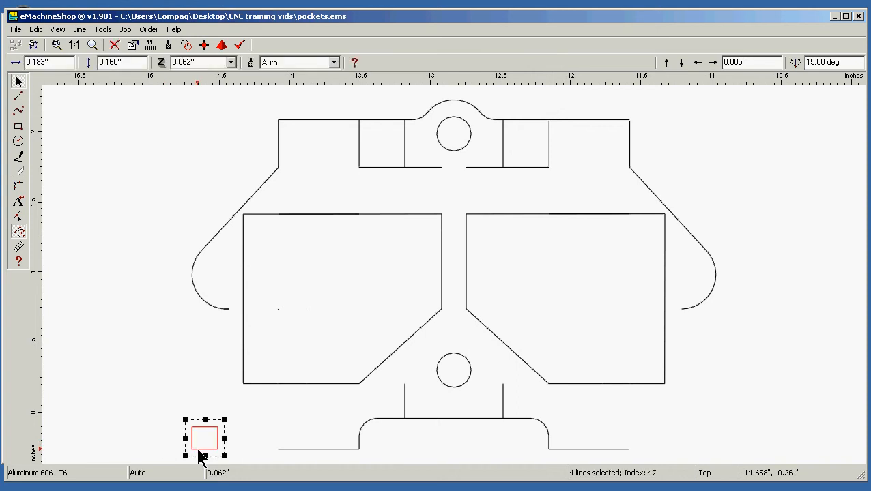
shift+click(279, 385)
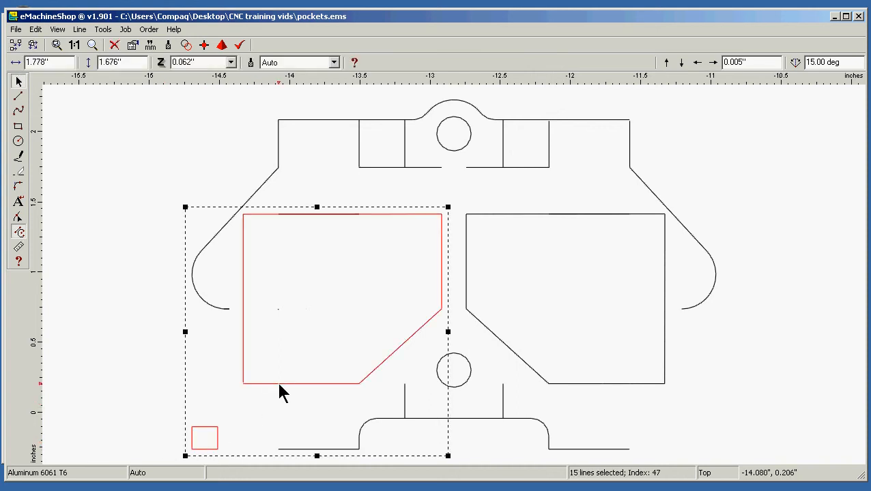
shift+click(596, 384)
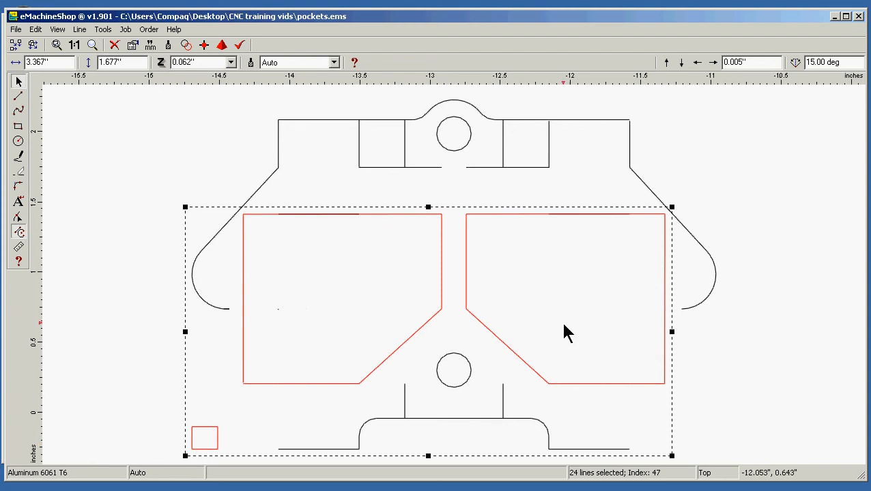
drag(587, 384, 108, 307)
key(Home)
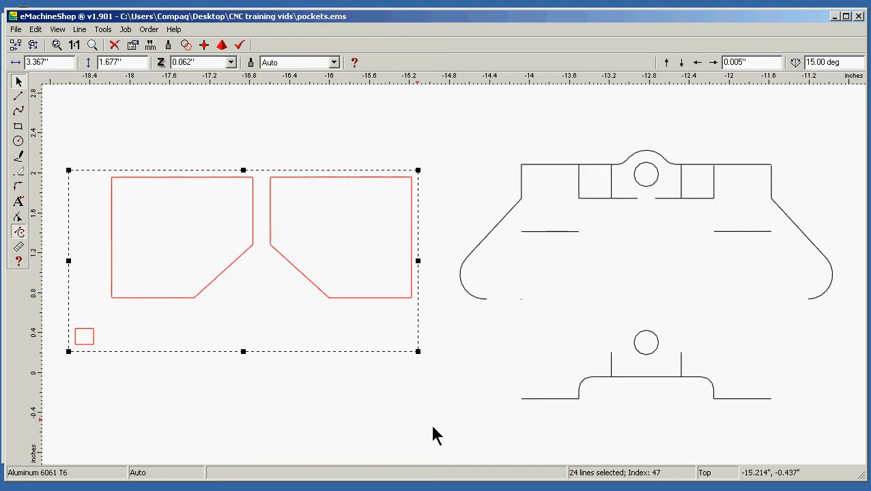
Delete all remaining rocker base geometry, keeping only the two pockets and the reference square
drag(421, 451, 867, 134)
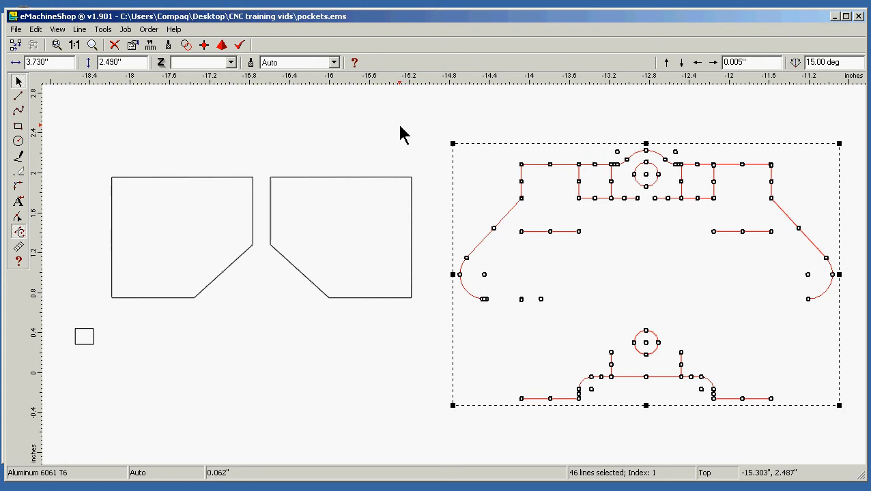
key(Delete)
key(Home)
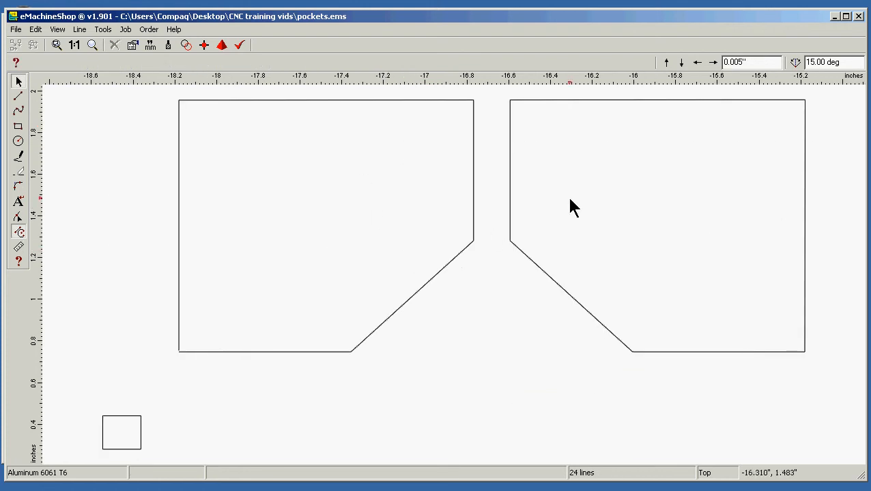
Save the drawing and export it as the AutoCAD R12/LT12 DXF file pockets, replacing the existing file
click(16, 30)
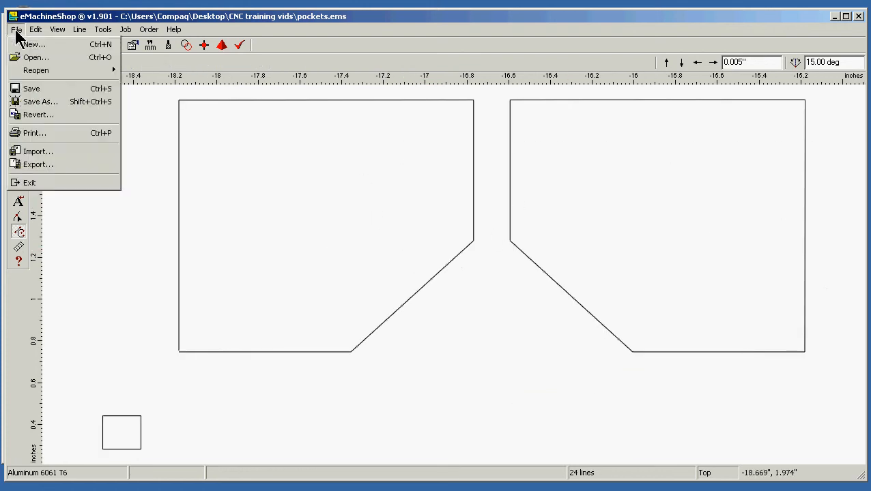
click(32, 89)
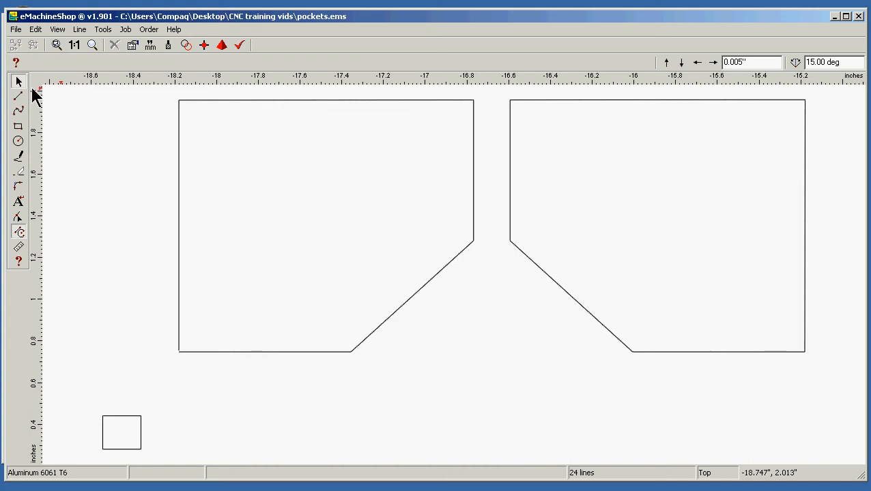
click(16, 29)
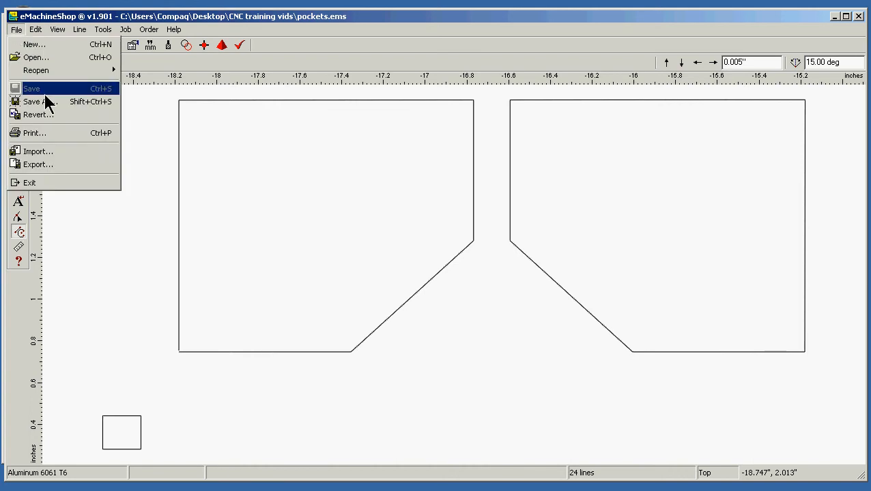
click(53, 164)
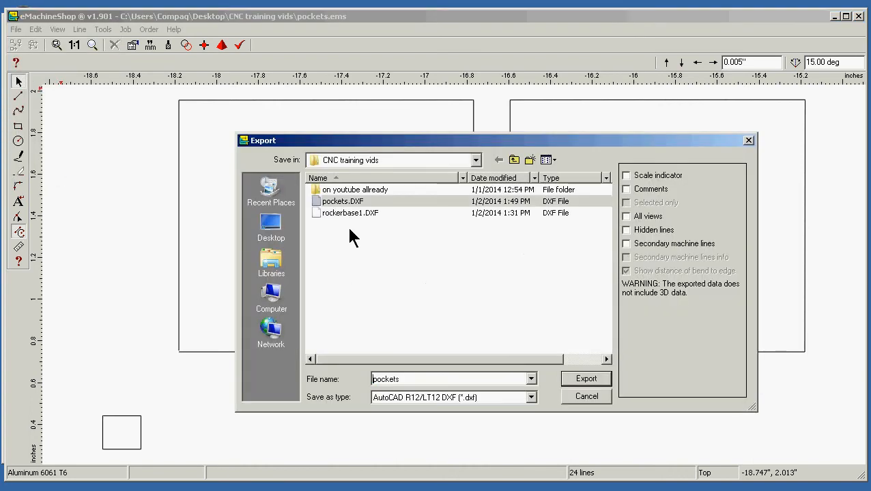
click(587, 380)
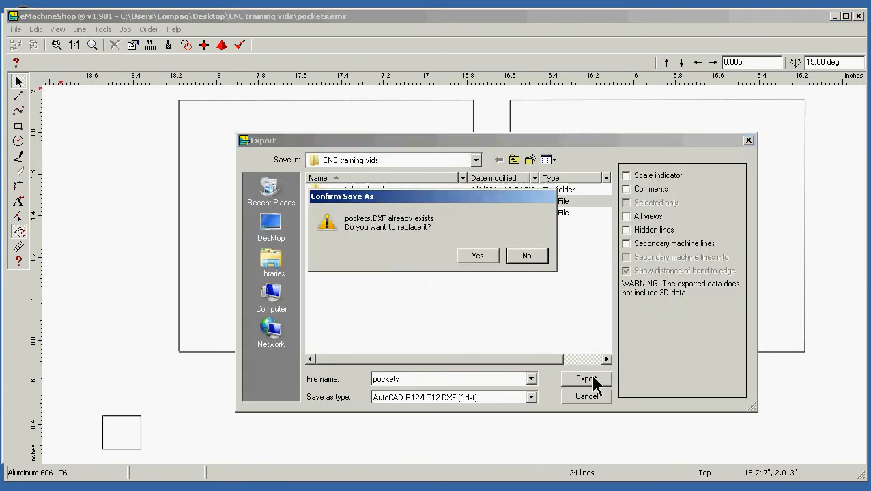
click(479, 256)
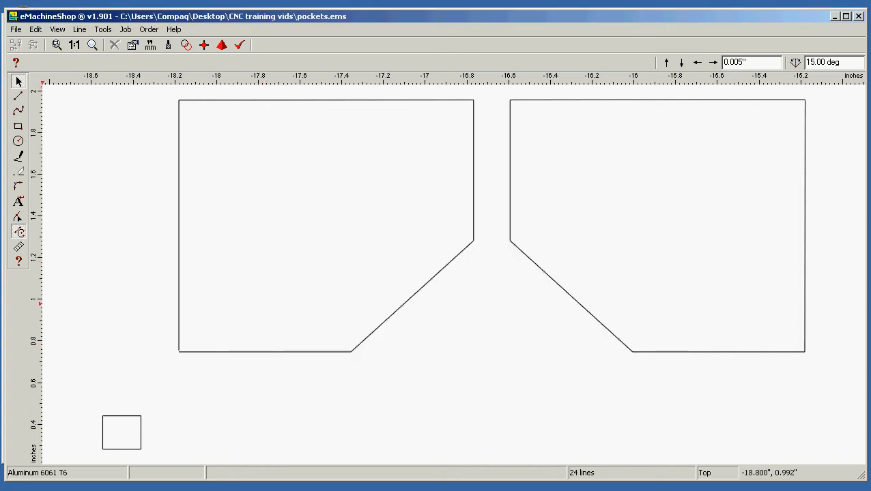
Switch to Mach3 and start D2nc without reloading the last saved file
key(alt+Tab)
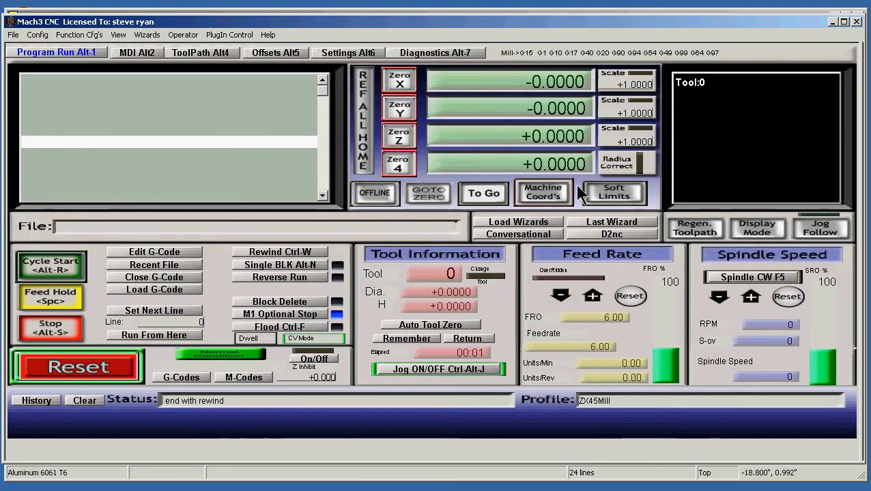
click(591, 234)
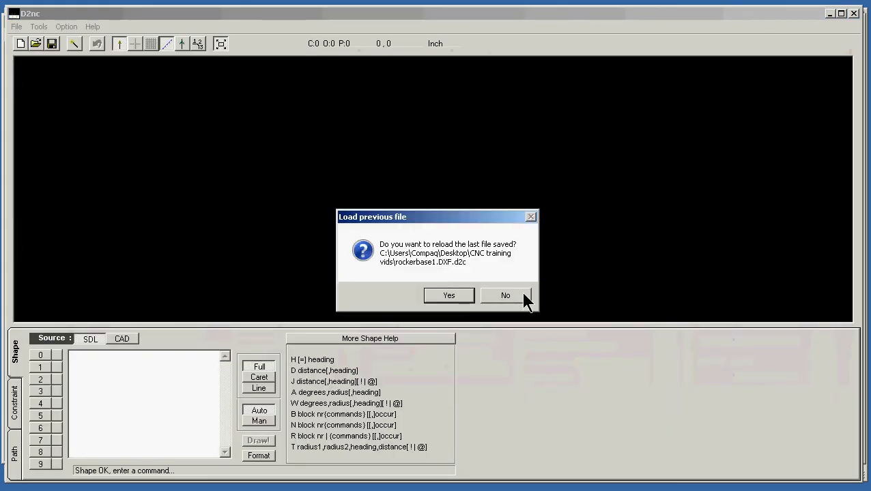
click(521, 293)
Import pockets.DXF as a CAD shape with all elements and no scaling, and place its origin at the bottom left
click(119, 341)
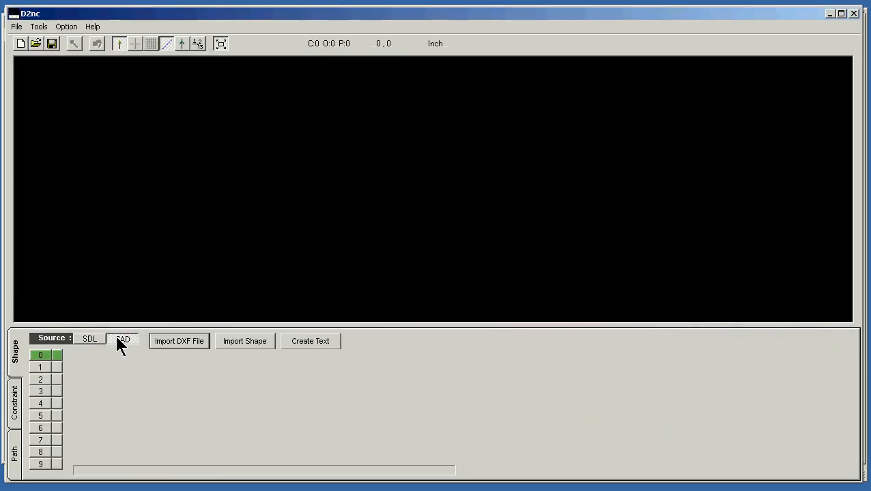
click(194, 341)
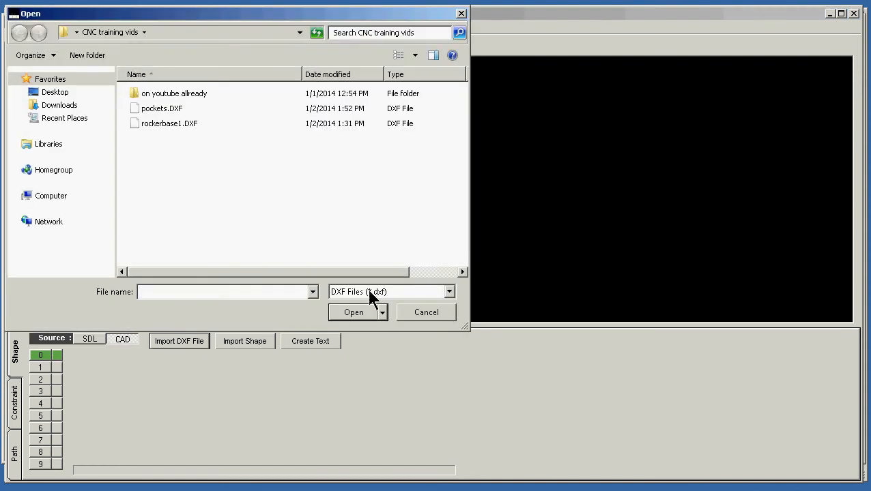
click(161, 109)
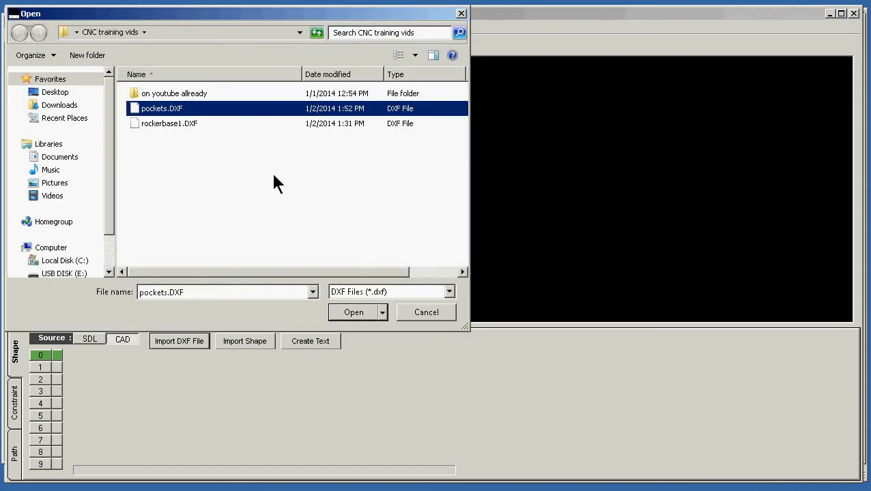
click(341, 312)
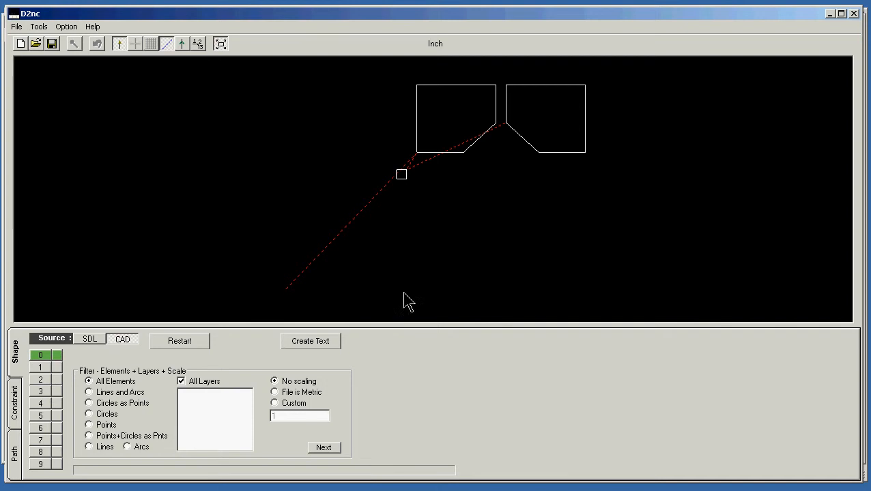
click(324, 449)
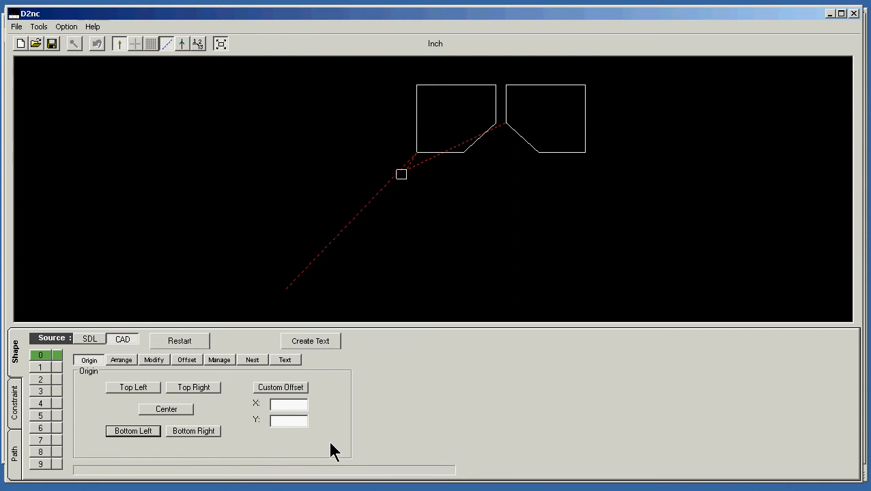
click(138, 430)
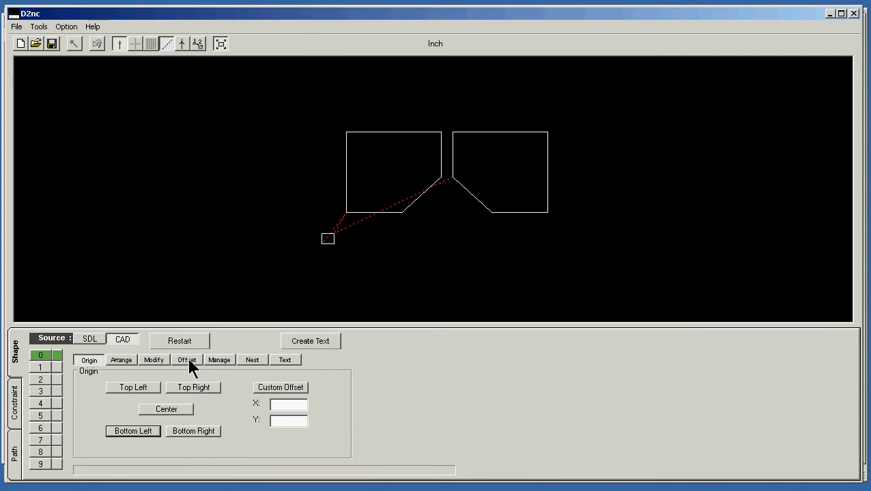
Select the left pocket in the offset settings to check its outline, and return to eMachineShop
click(188, 361)
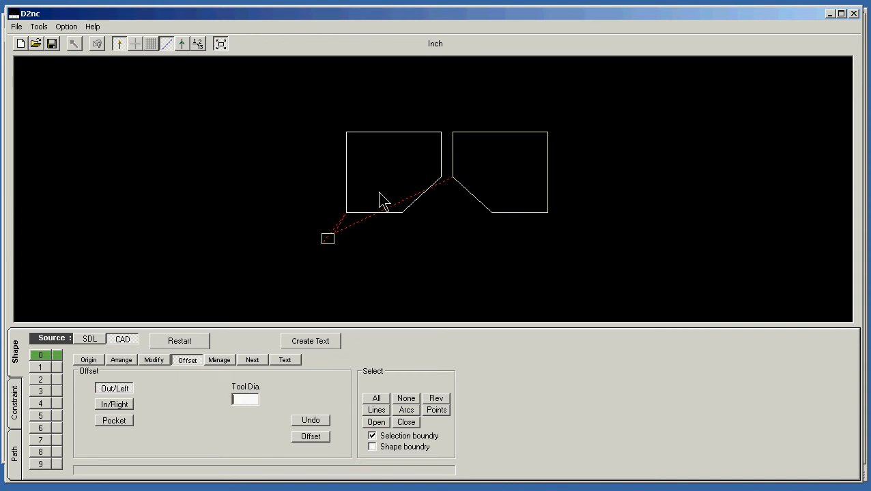
click(386, 216)
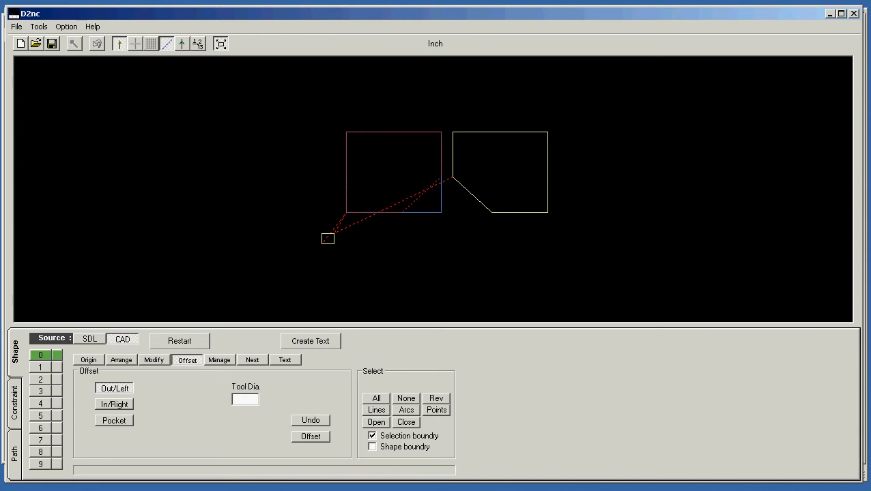
key(alt+Tab)
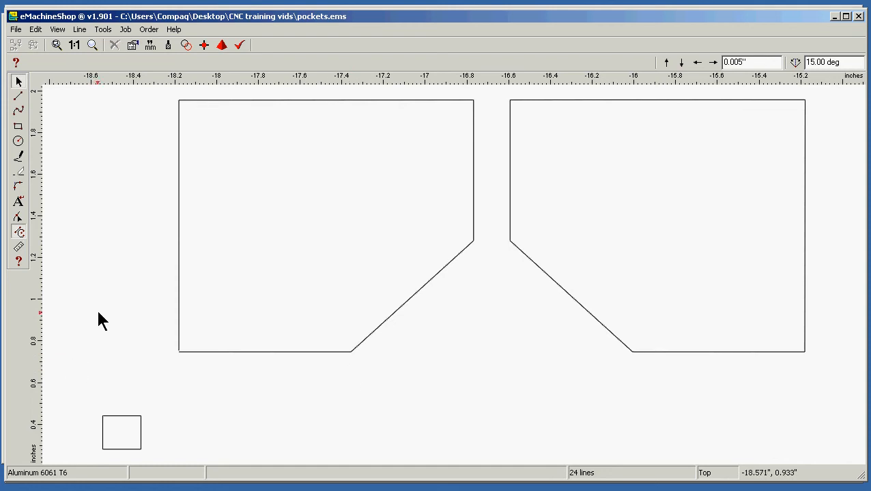
Draw a 3" horizontal line from the left pocket's lower-left corner to the right pocket's lower-right corner
click(19, 100)
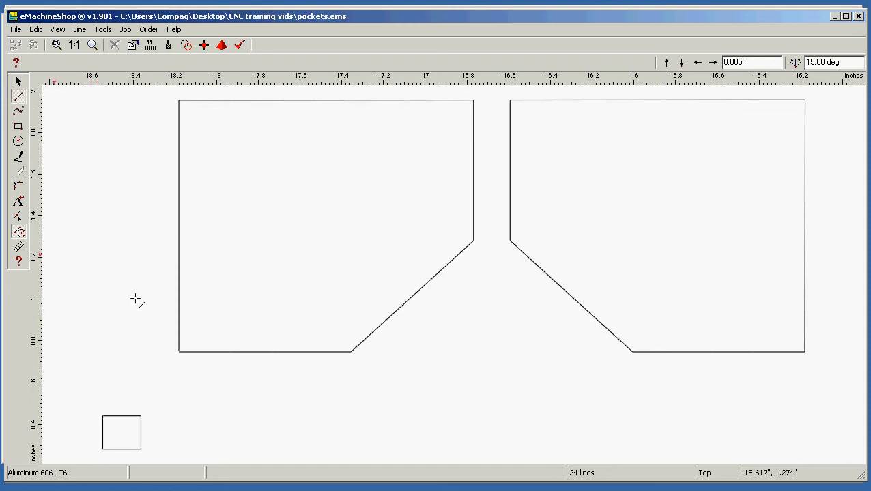
click(177, 353)
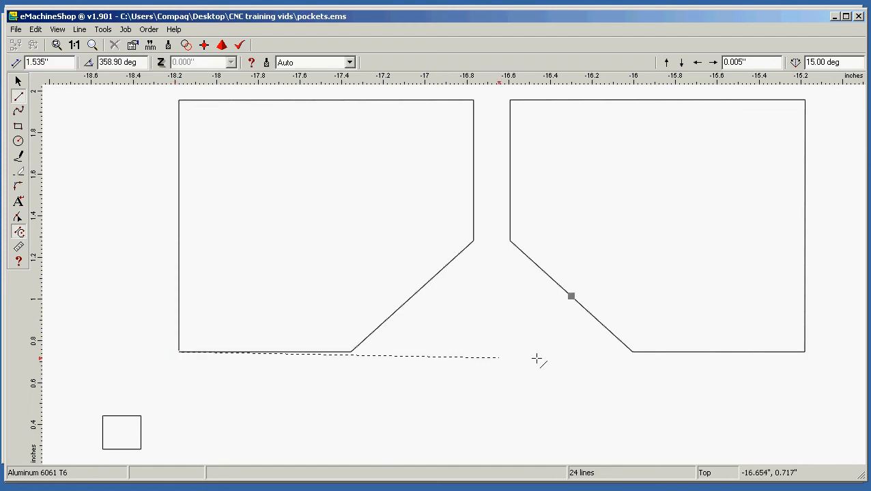
click(805, 353)
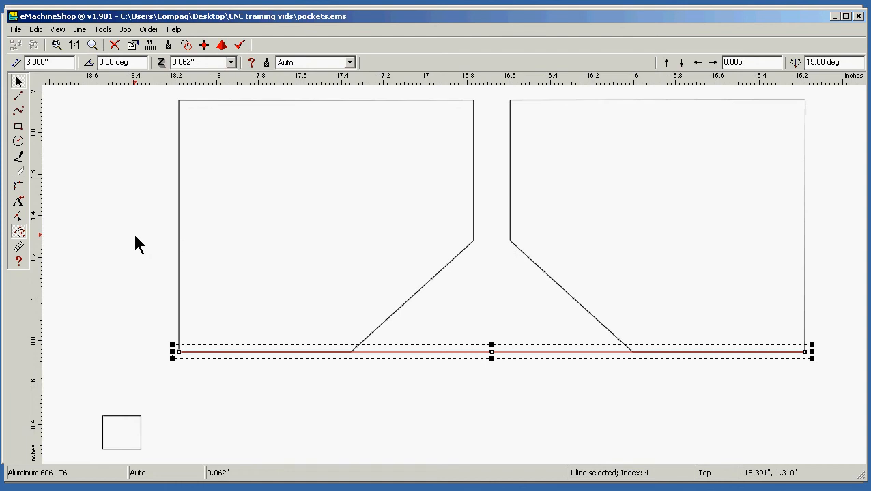
Move the left pocket about 2.3" to the right and back to the left end of the 3" line, and delete that line
click(162, 244)
drag(176, 240, 655, 297)
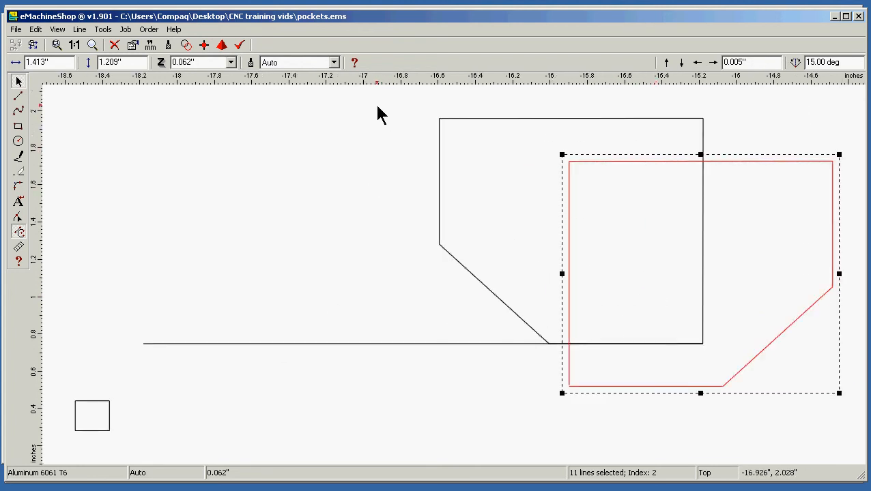
drag(385, 104, 85, 386)
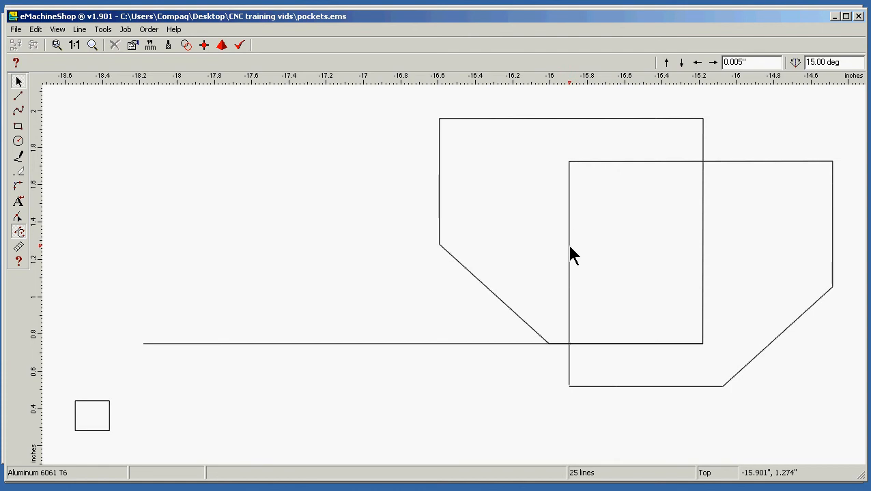
drag(569, 244, 142, 195)
drag(143, 195, 146, 199)
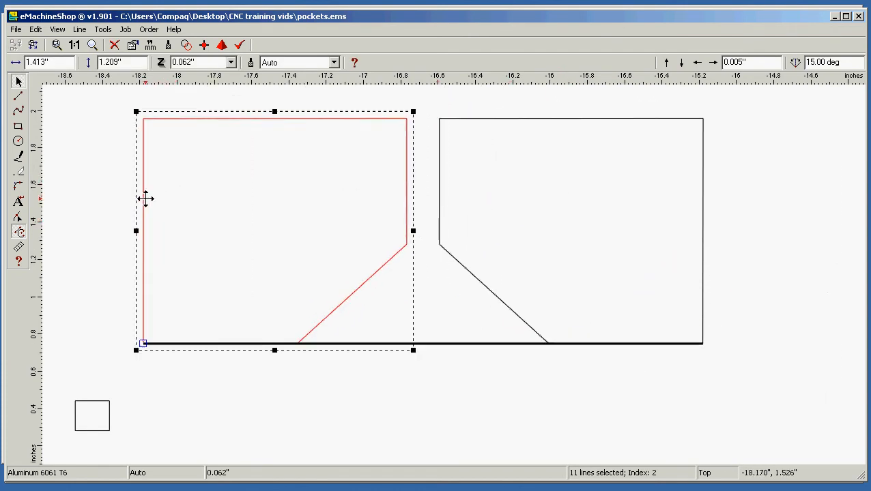
click(531, 352)
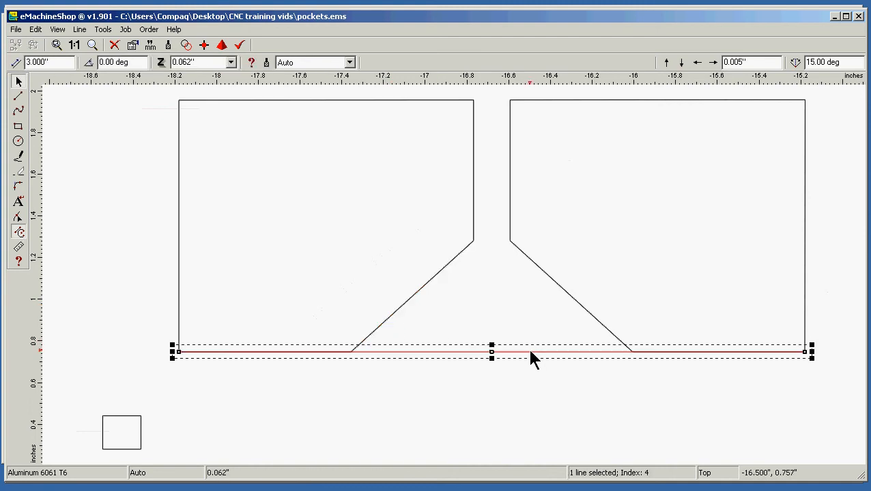
key(Delete)
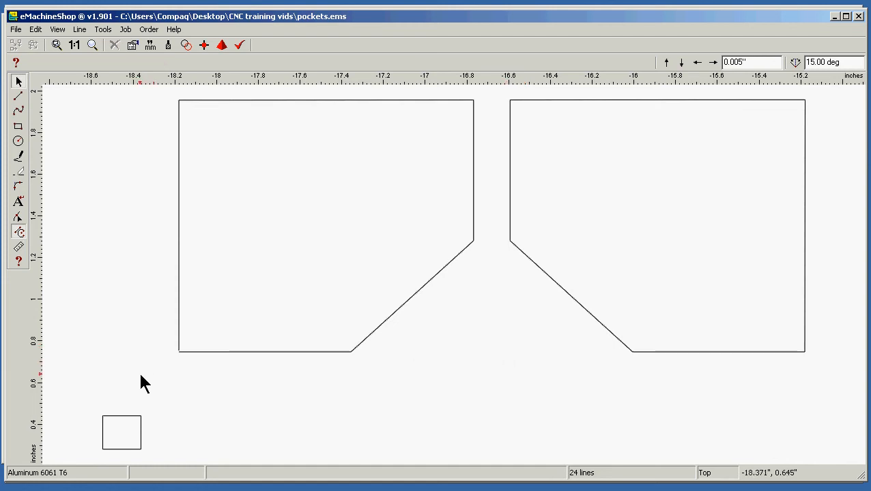
Ungroup the left pocket and group all of its outline segments again
drag(140, 372, 500, 92)
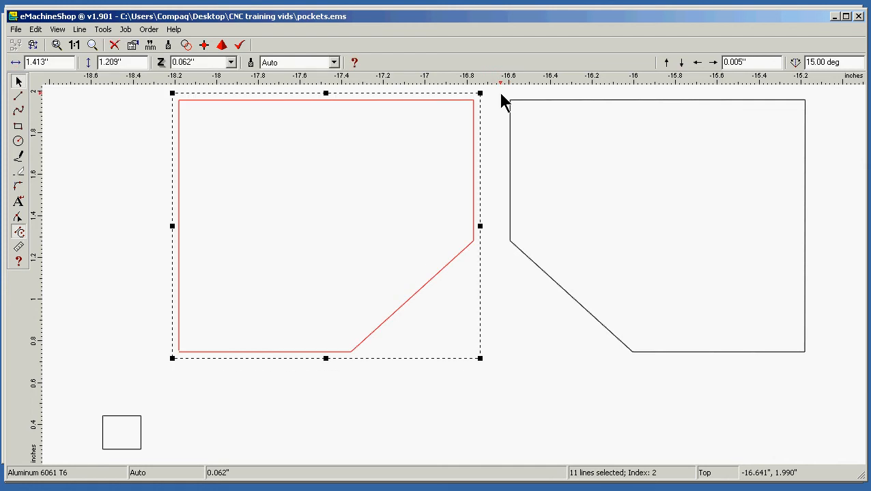
click(82, 31)
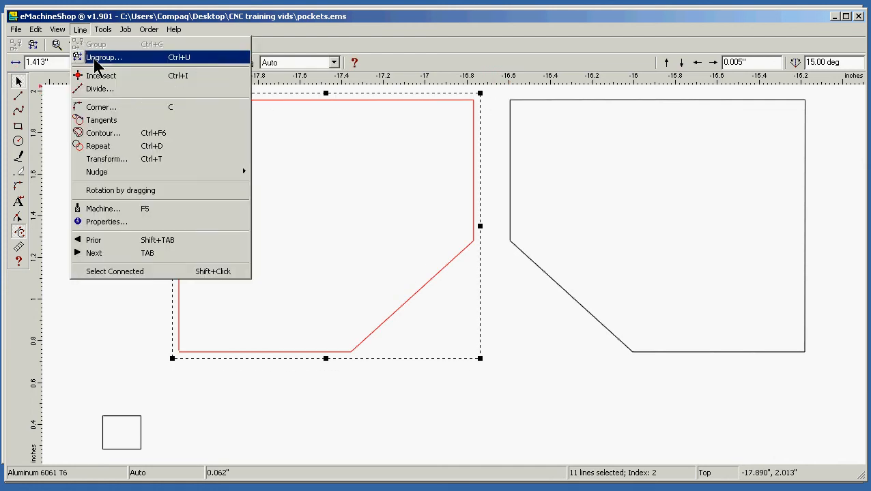
click(94, 57)
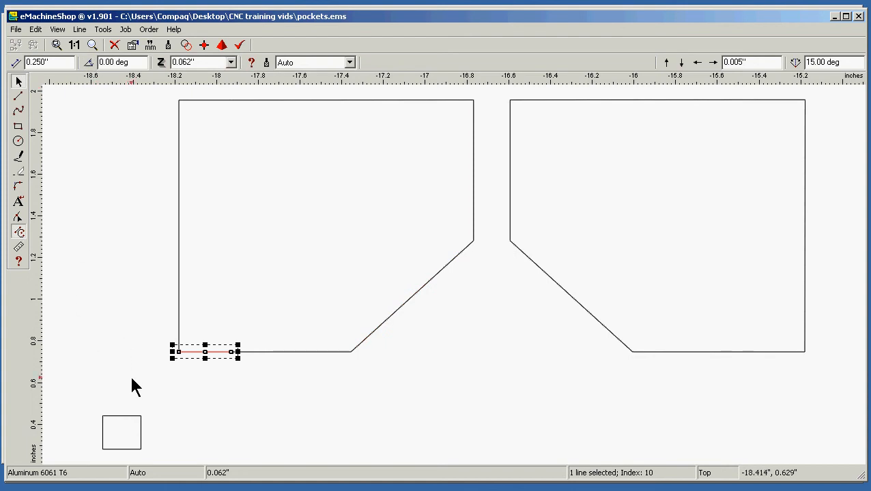
drag(126, 375, 493, 86)
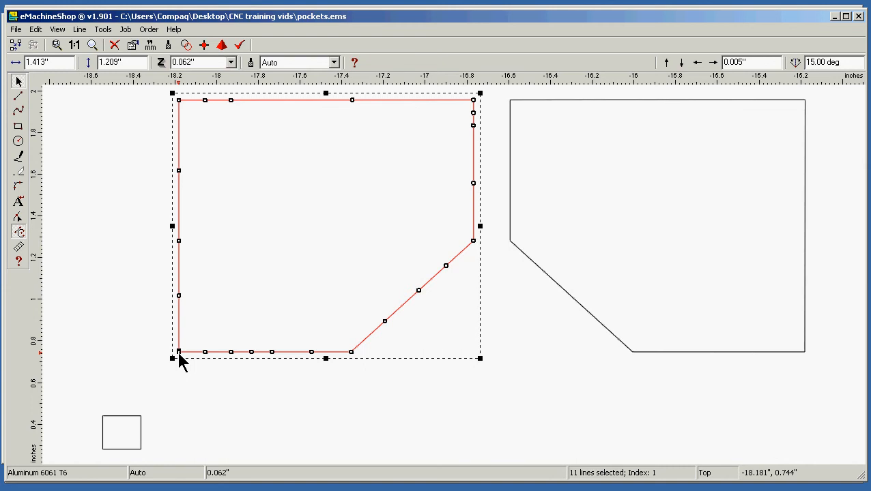
click(79, 29)
click(96, 44)
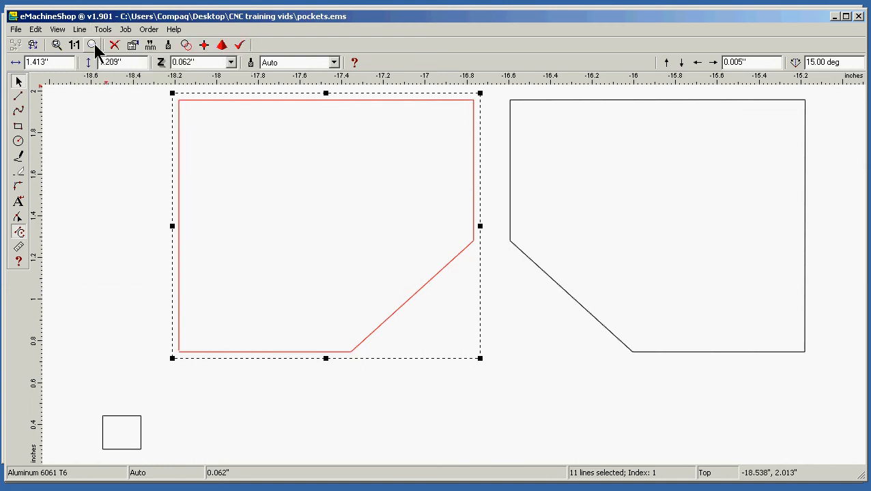
click(109, 273)
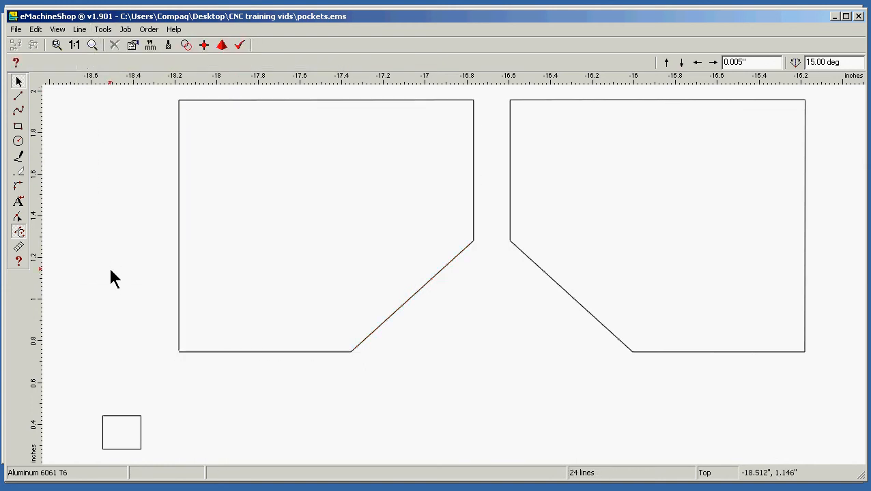
Ungroup the left pocket and examine the joint between its left and bottom edges up close
click(178, 283)
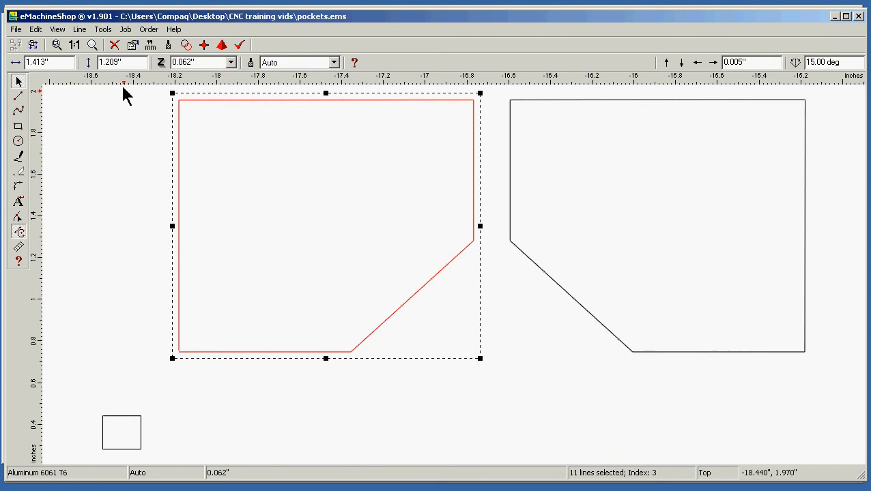
click(80, 29)
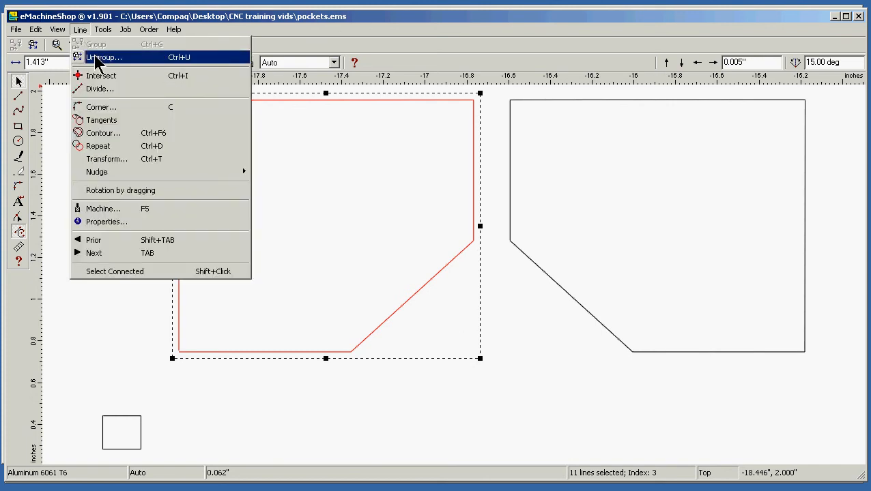
click(97, 58)
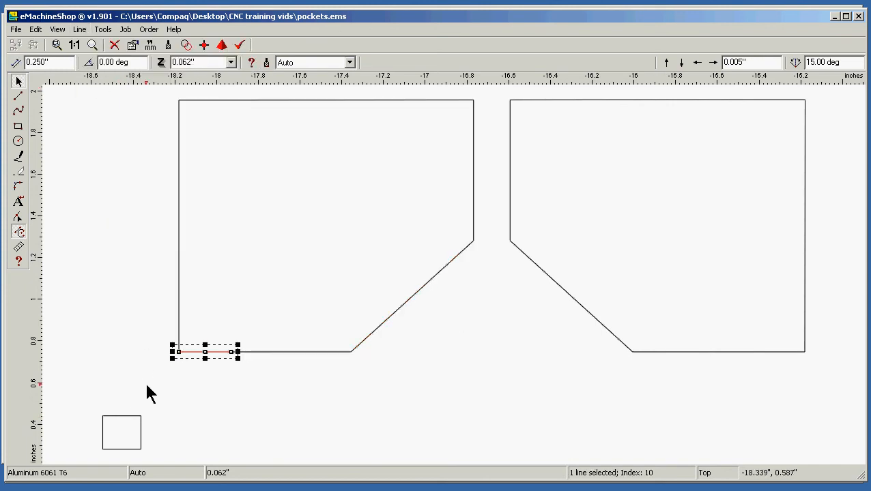
click(58, 30)
mouse_move(76, 47)
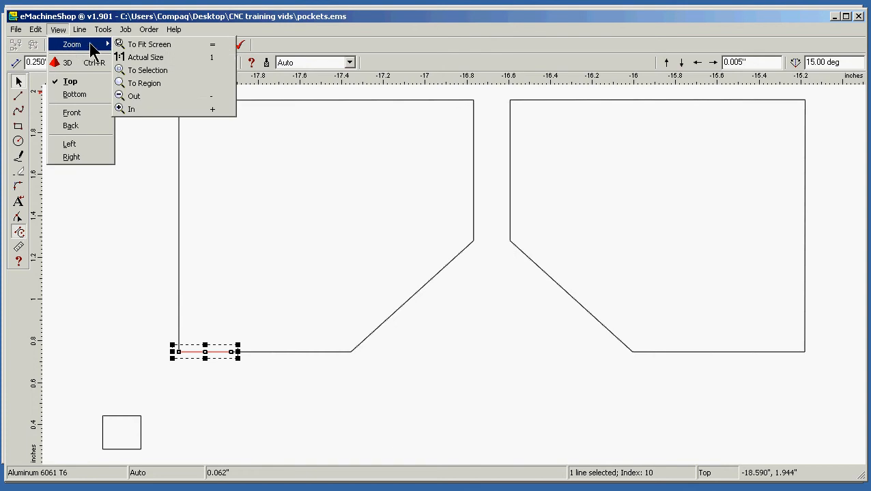
click(167, 71)
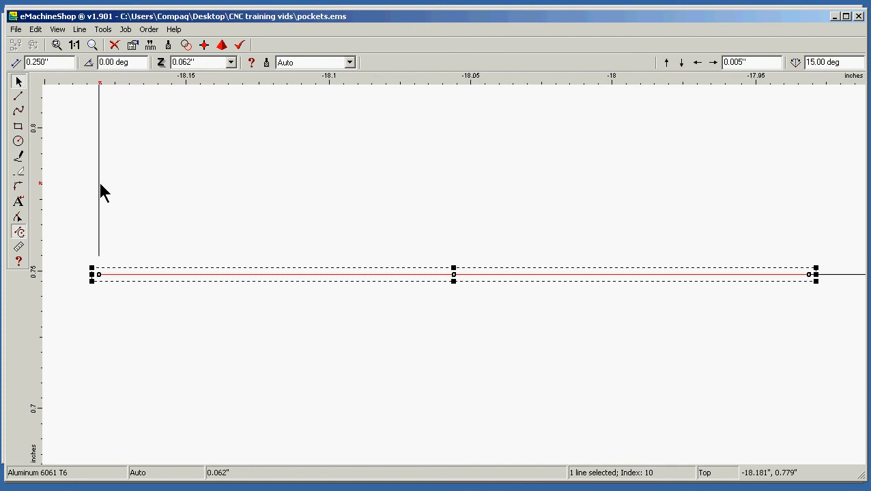
scroll(101, 184, down, 4)
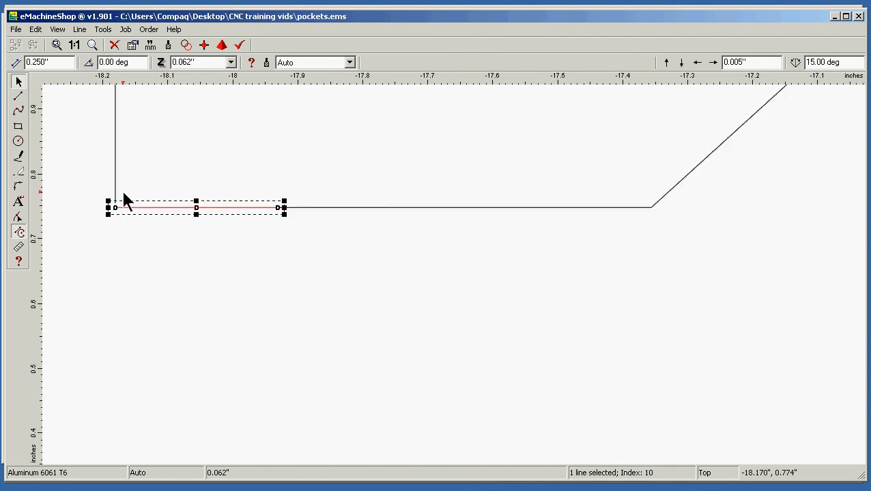
scroll(125, 202, down, 4)
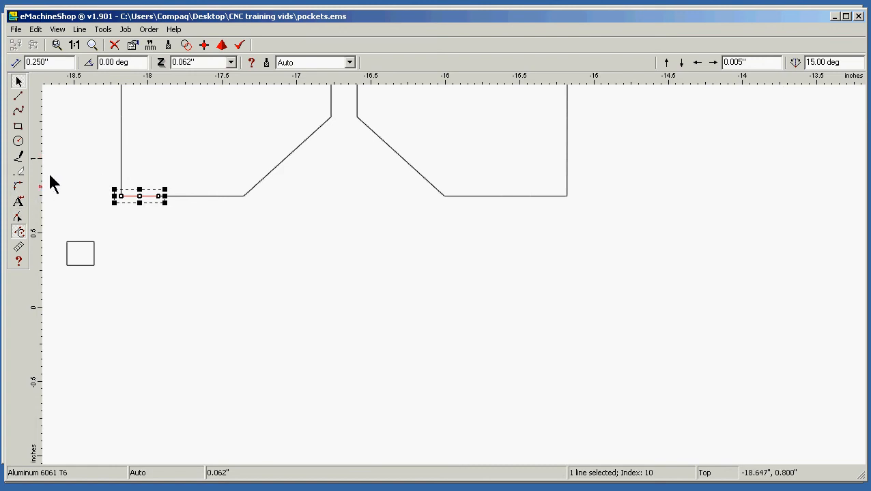
Enable the File and Edit menu toolbar buttons, Arc button, Scroll button and numeric bar X-Y coordinates in the preferences
click(58, 31)
mouse_move(80, 30)
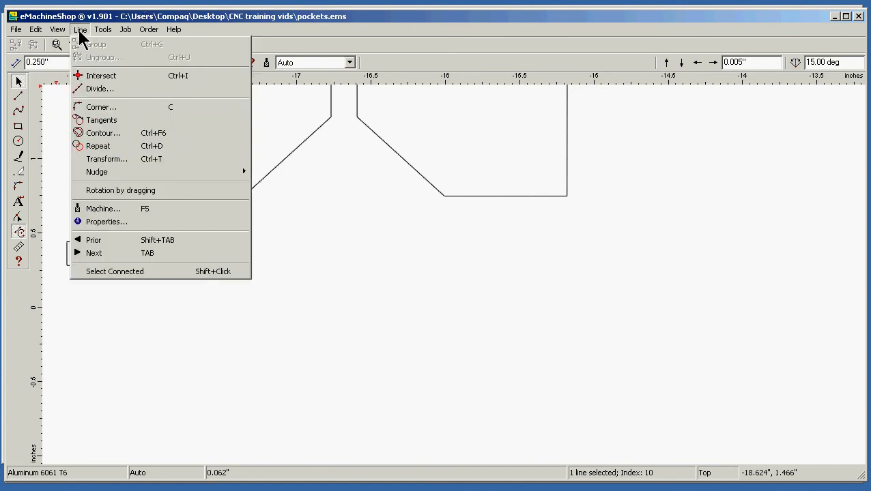
mouse_move(35, 29)
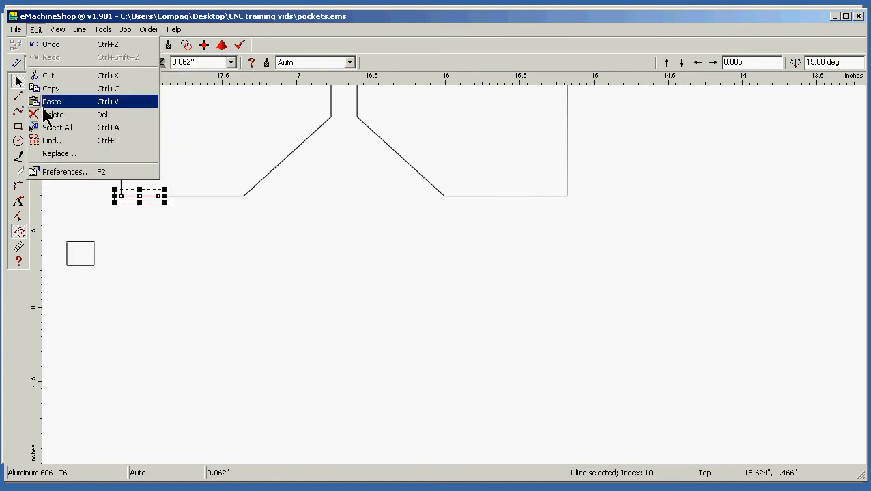
click(54, 173)
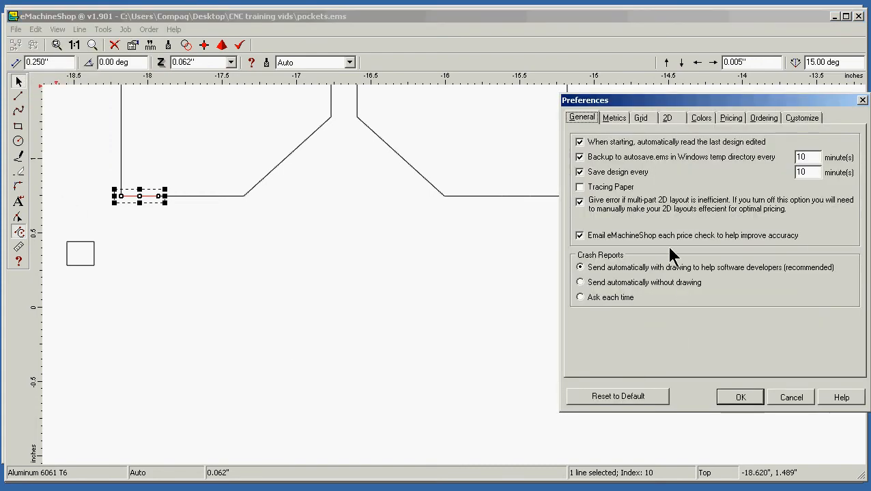
click(802, 118)
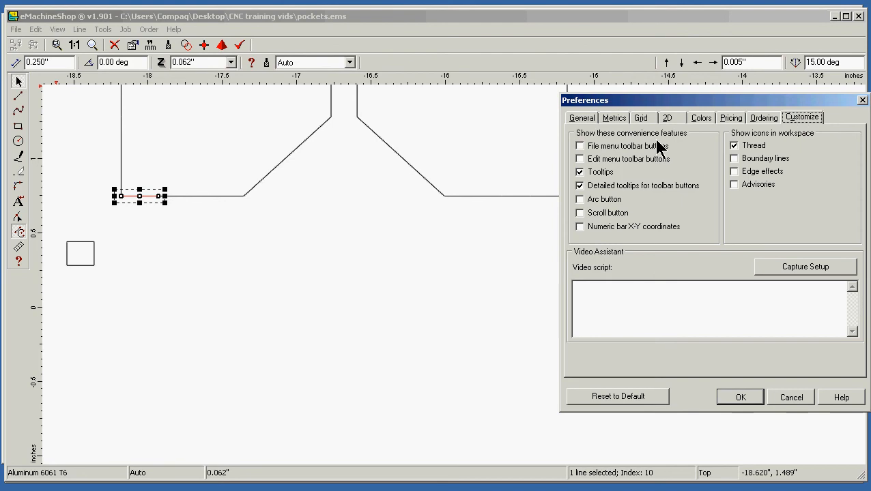
click(579, 147)
click(579, 159)
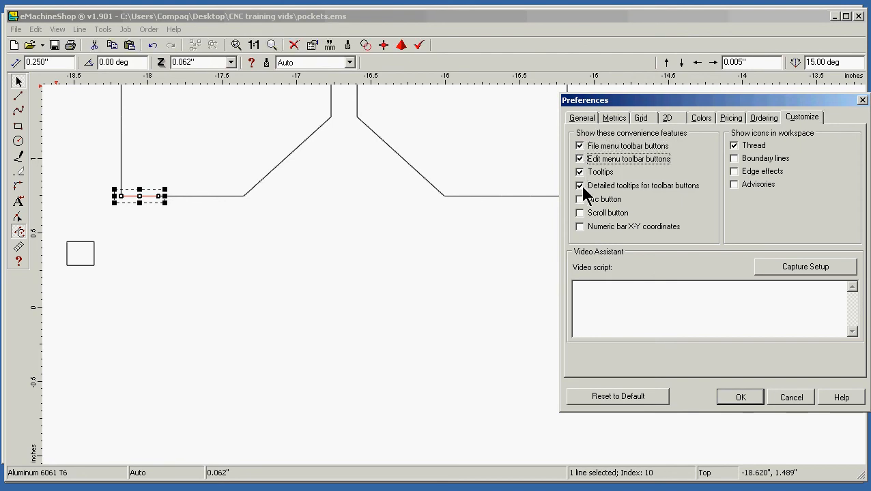
click(580, 199)
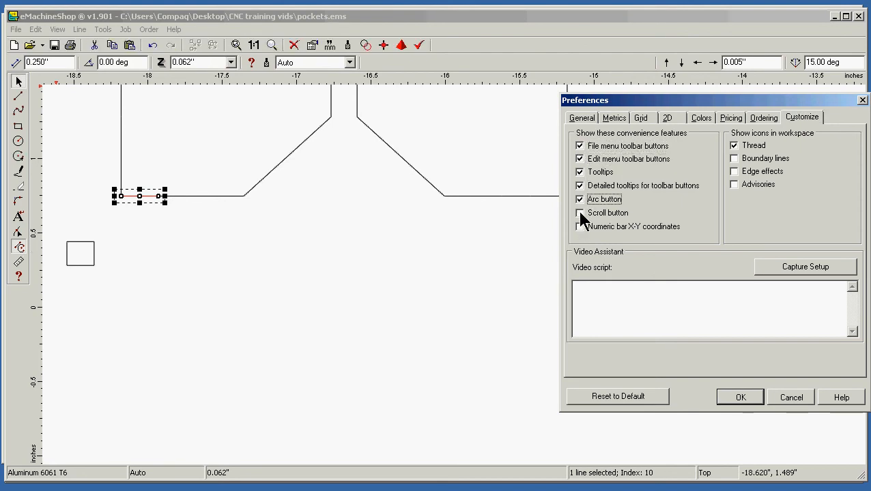
click(579, 213)
click(580, 226)
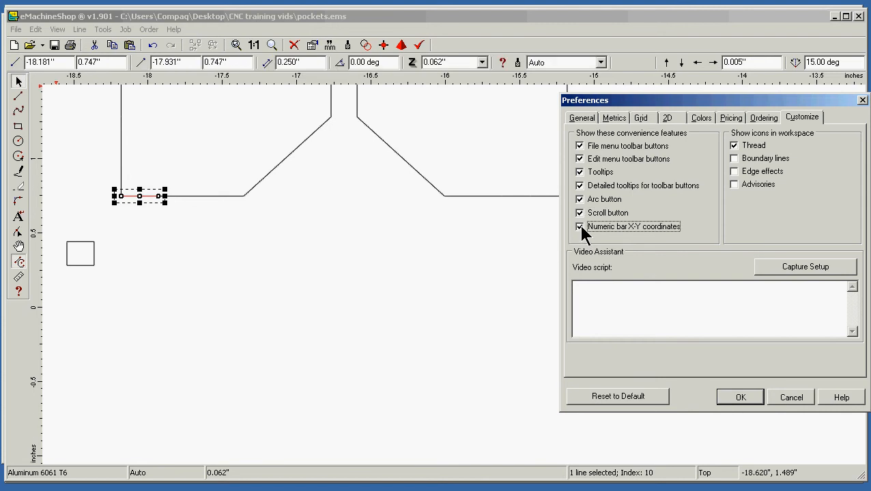
click(740, 396)
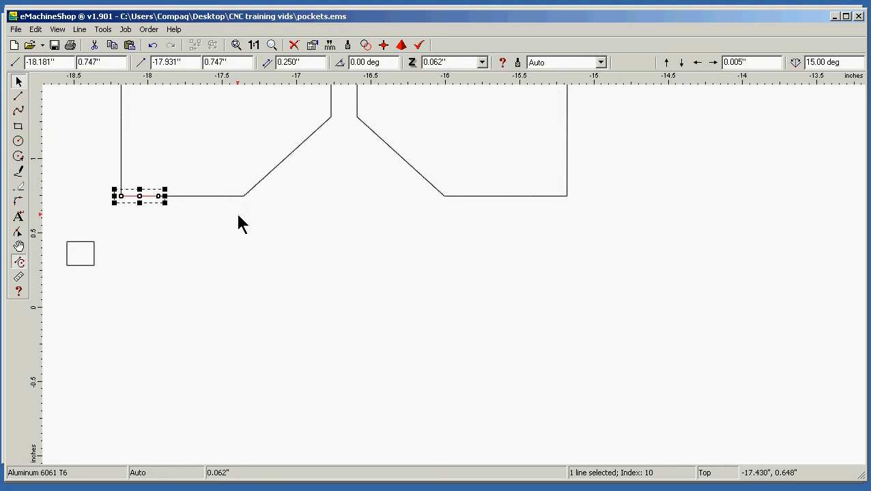
Delete both segments that make up the left pocket's left vertical edge
scroll(259, 254, down, 4)
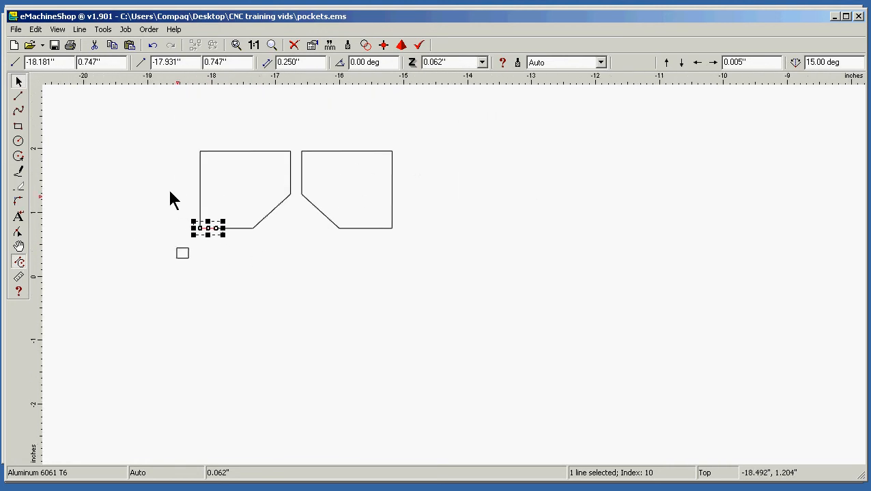
click(154, 176)
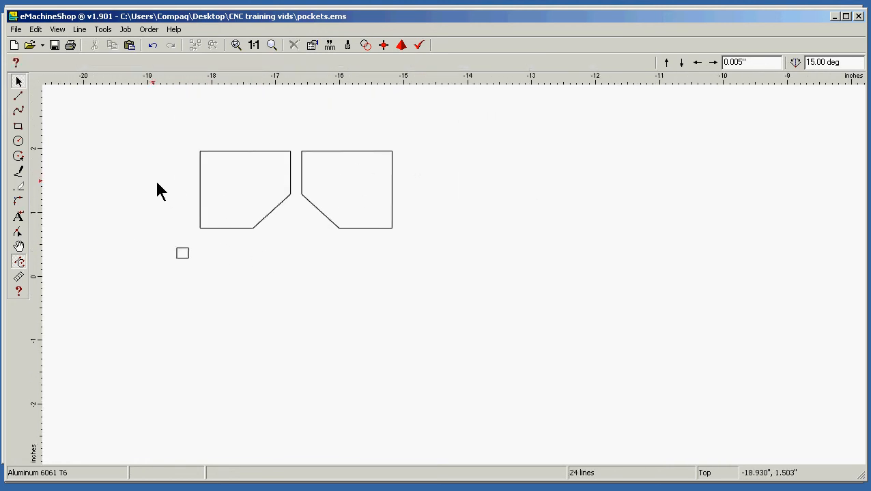
click(200, 195)
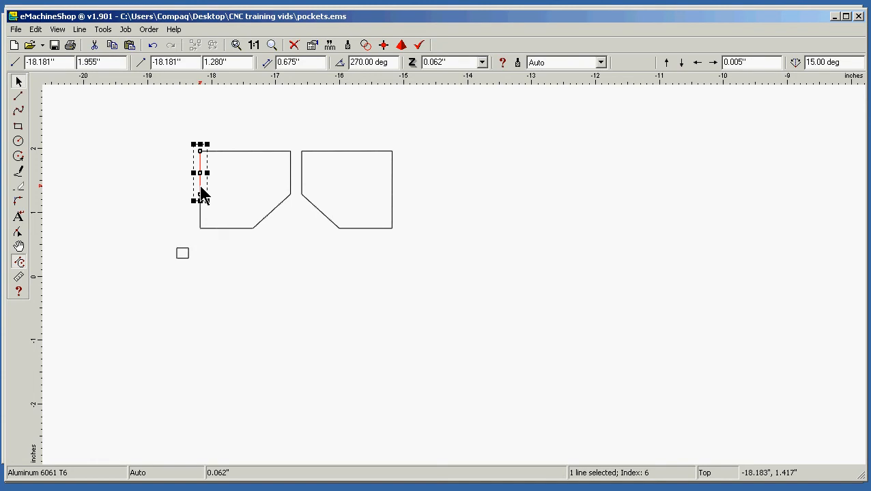
key(Delete)
click(199, 211)
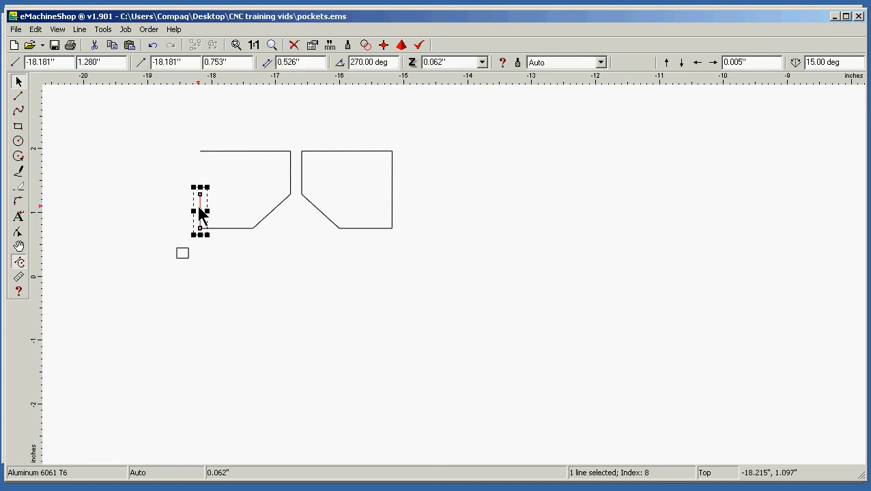
key(Delete)
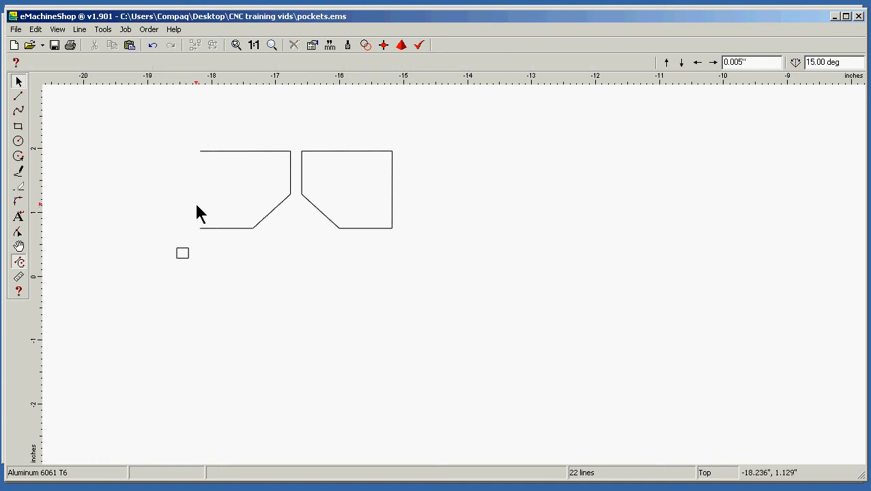
Draw a 1.208" vertical line between the open ends of the left pocket's top and bottom edges
click(18, 97)
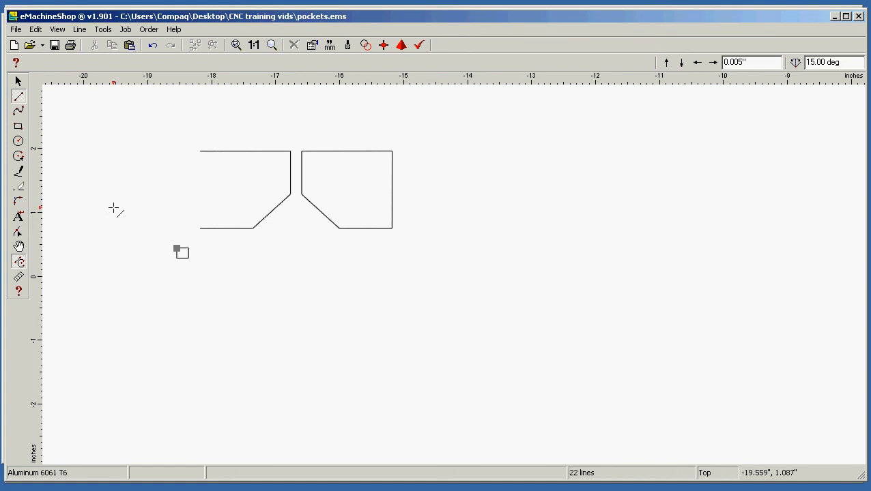
click(200, 151)
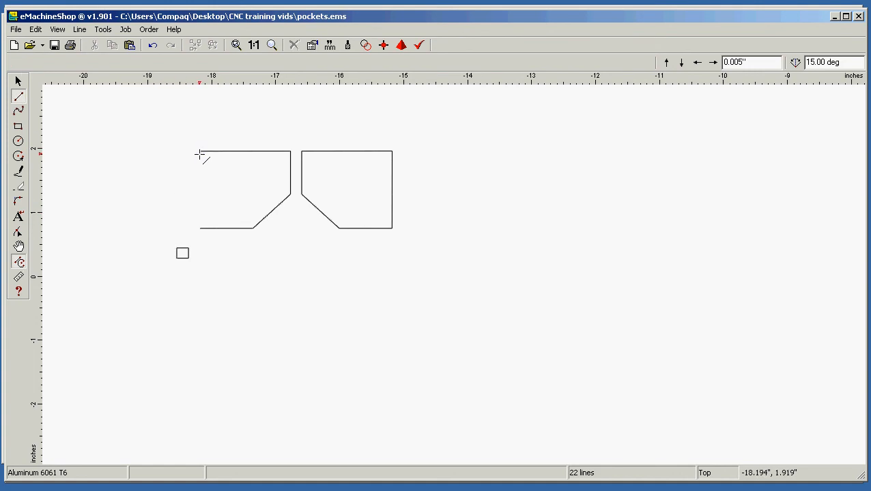
click(199, 228)
click(150, 210)
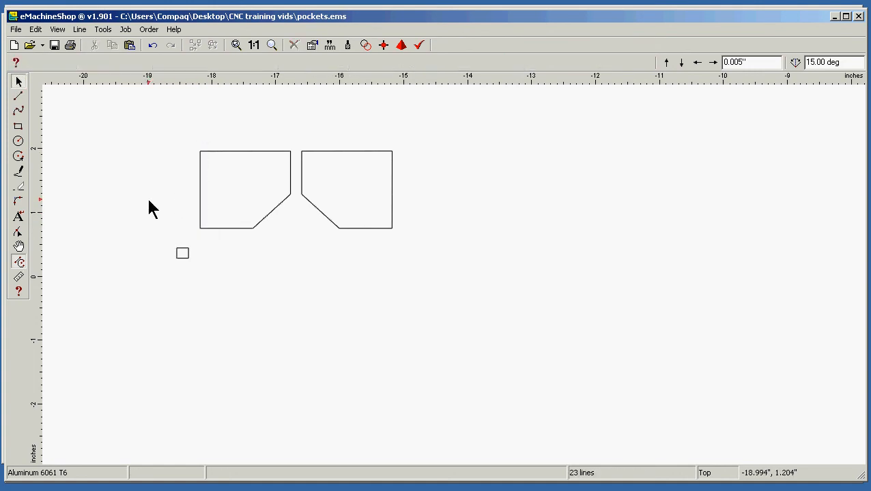
Group all outline segments of the left pocket and save the design
drag(179, 236, 295, 143)
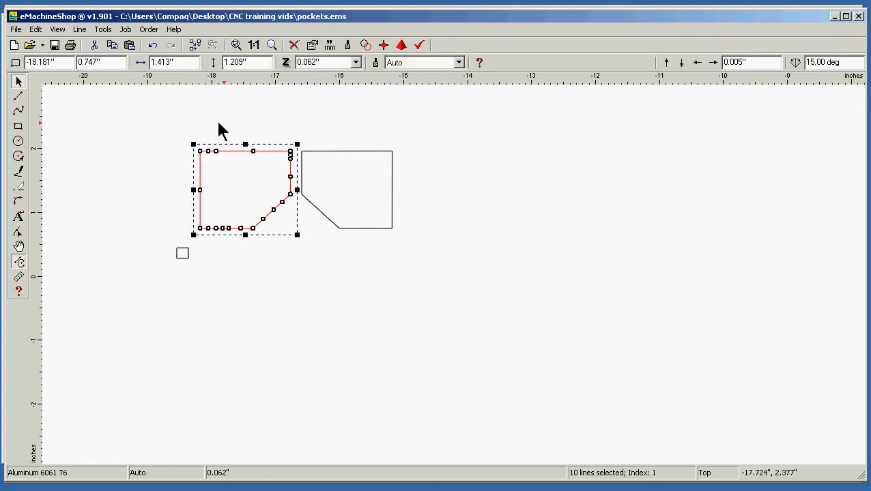
click(79, 30)
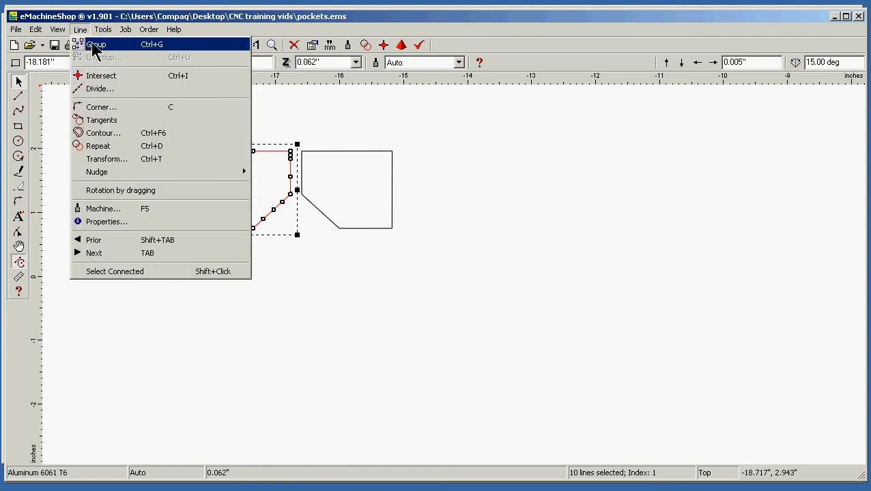
click(98, 46)
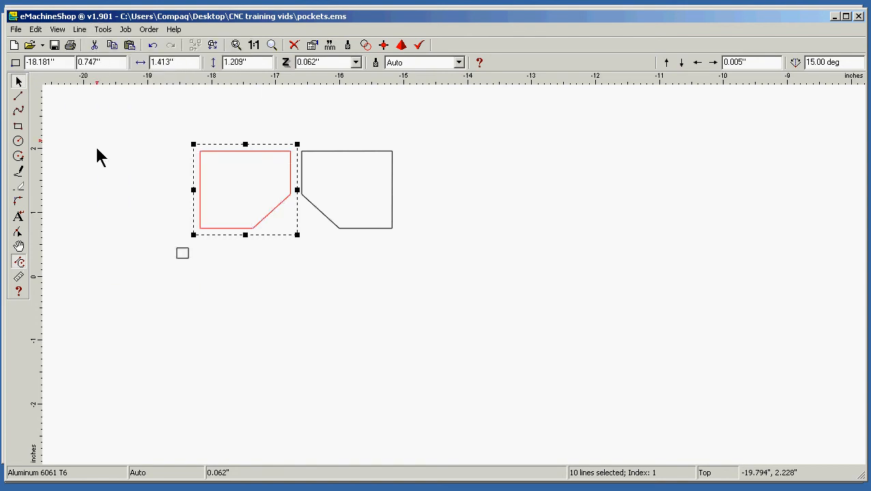
click(73, 240)
drag(144, 324, 460, 95)
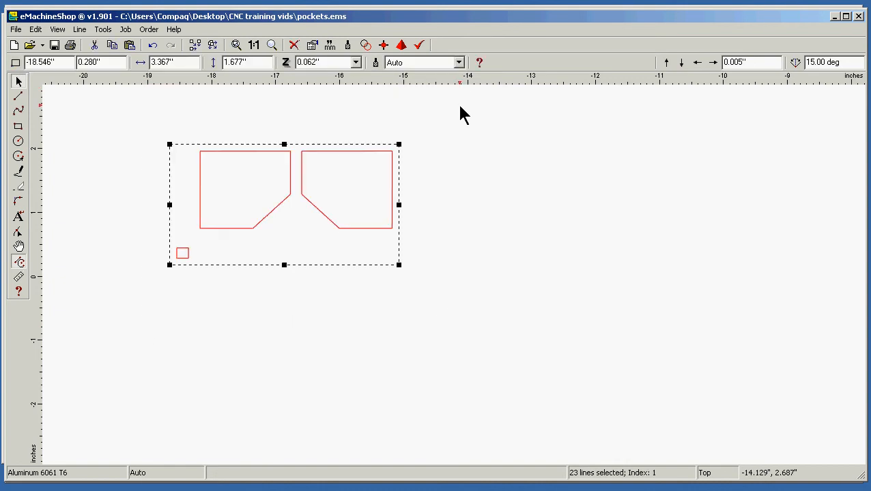
click(458, 145)
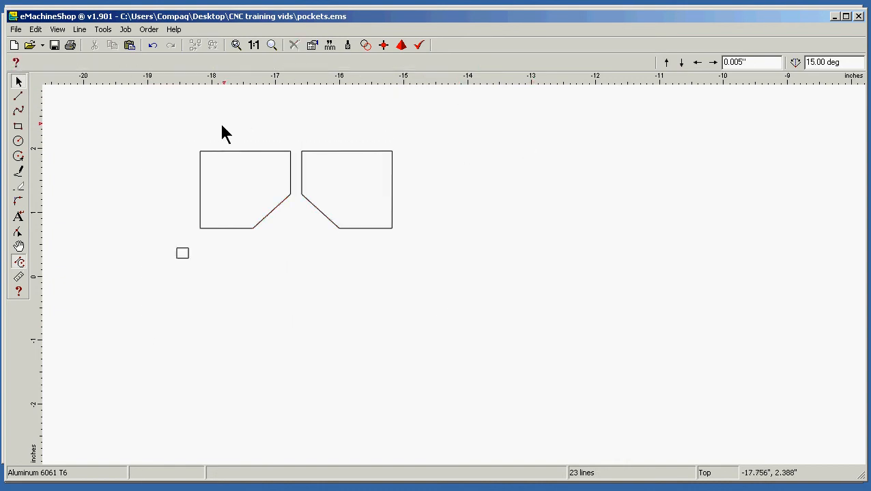
click(20, 29)
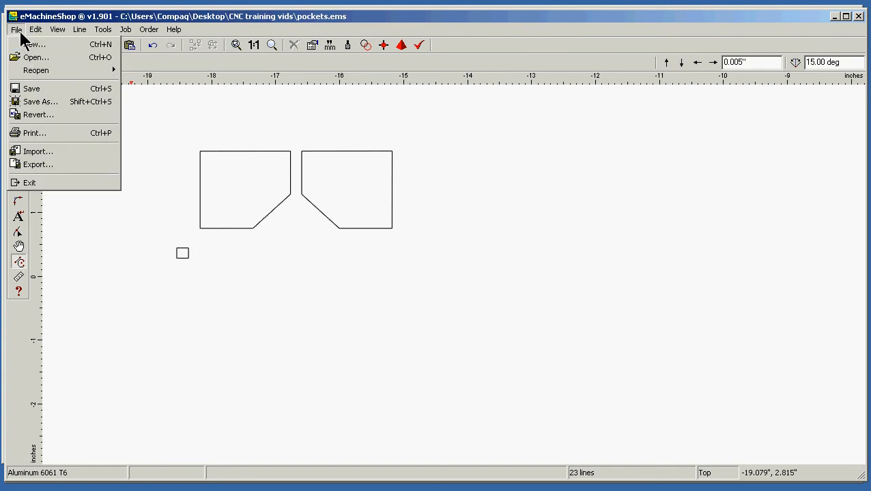
click(38, 89)
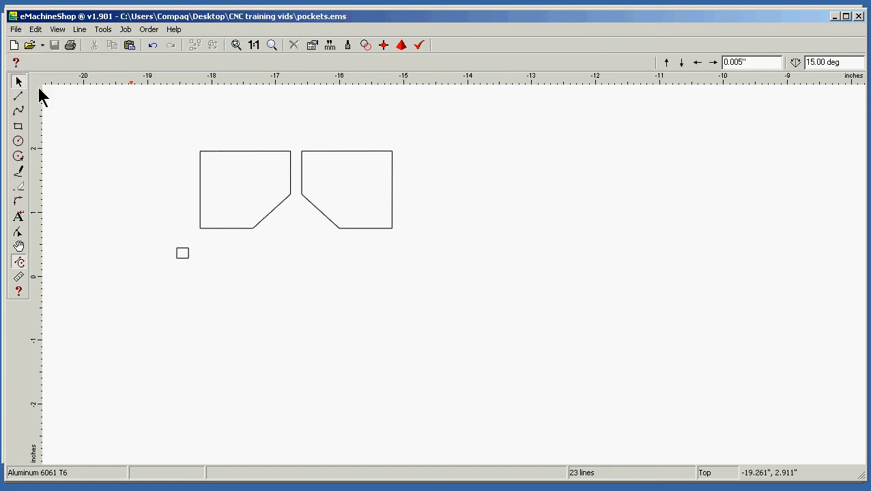
Export the drawing as an AutoCAD R12/LT12 DXF, replacing the existing pockets.DXF, and switch to D2nc
click(15, 28)
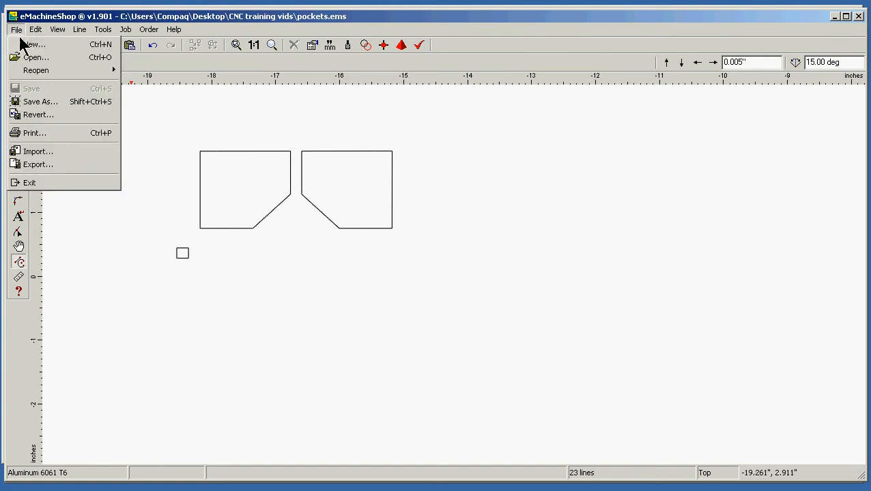
click(67, 164)
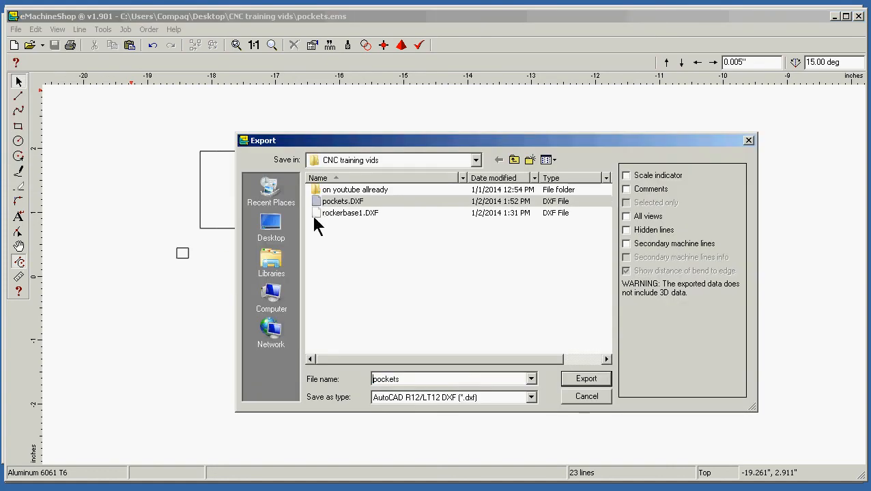
click(586, 379)
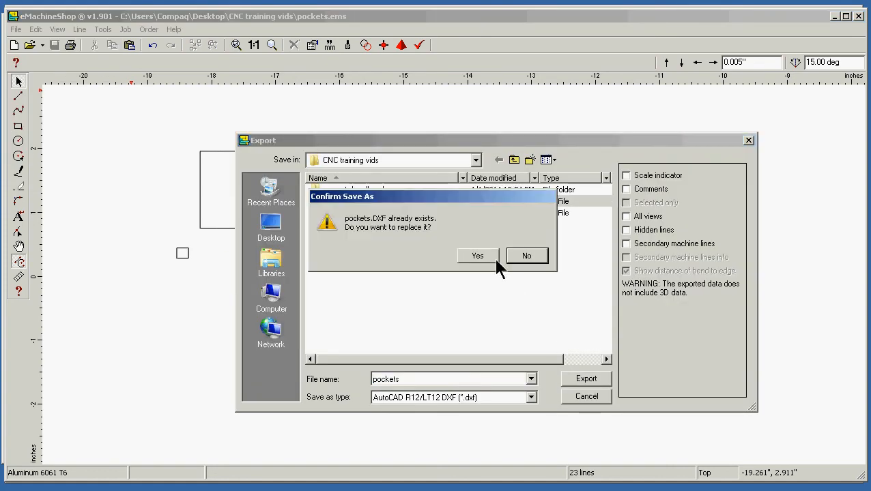
click(481, 258)
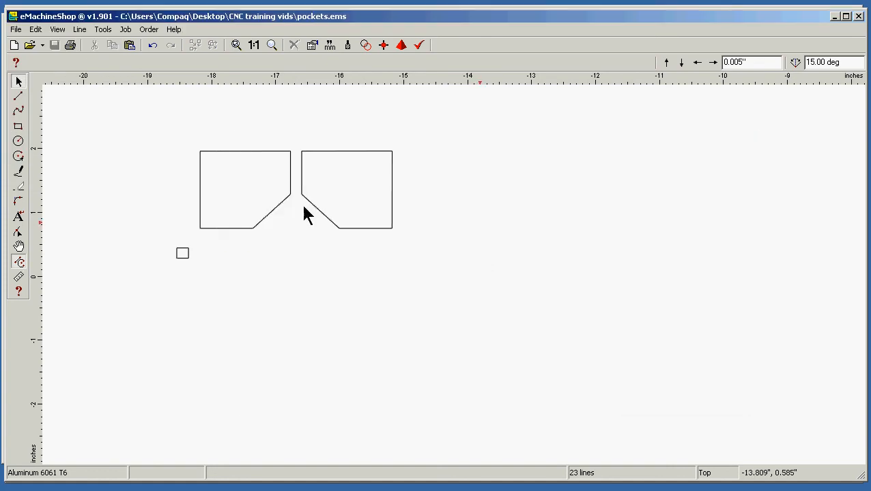
key(alt+Tab)
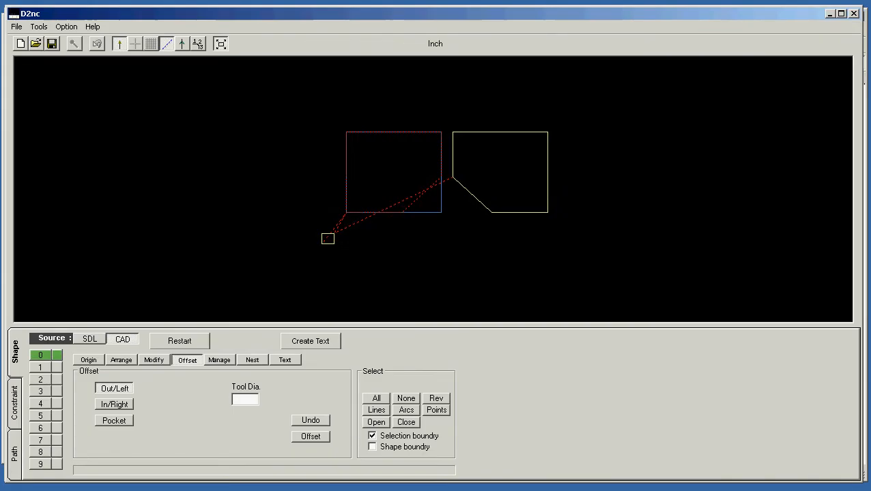
Restart the shape, import pockets.DXF with all elements and no scaling, and set the origin to the drawing's bottom-left corner
click(172, 339)
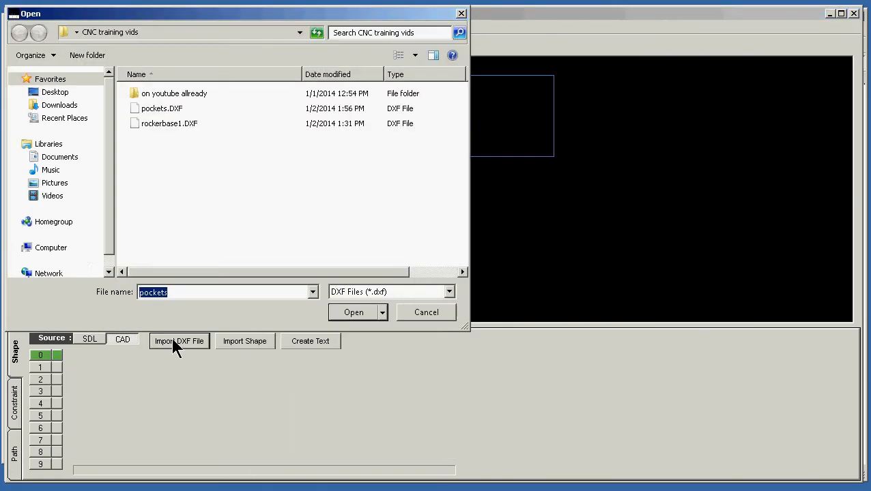
click(343, 312)
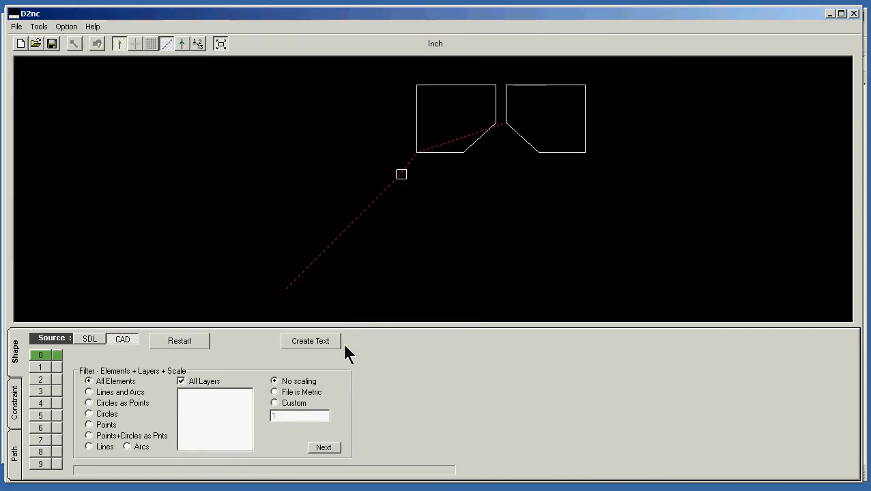
click(321, 448)
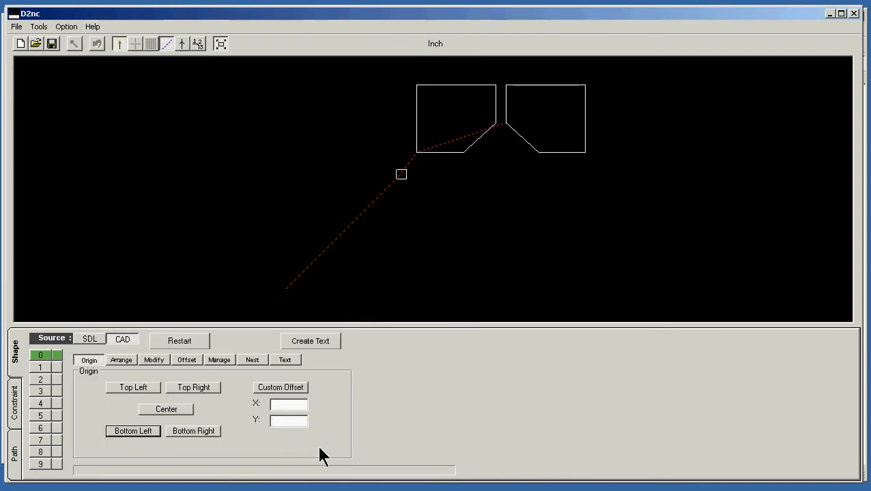
click(126, 434)
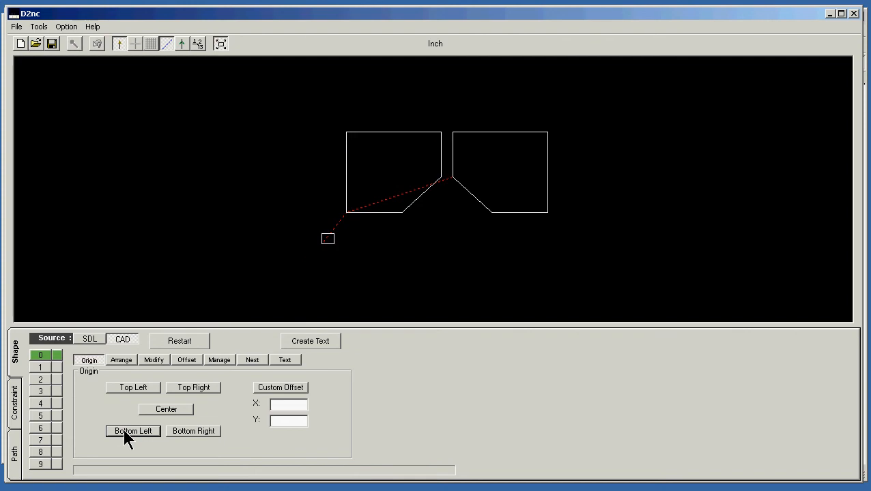
Offset both pocket outlines inward for a .250 tool diameter, leaving out the reference square
click(191, 362)
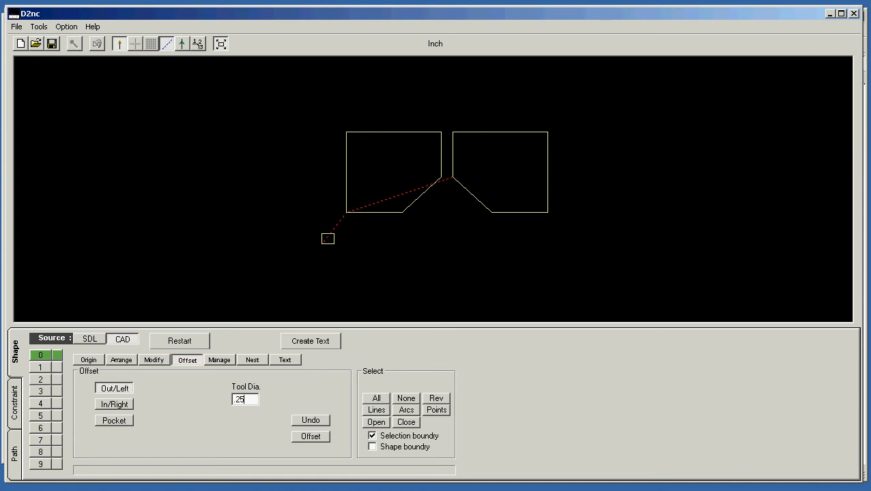
click(116, 406)
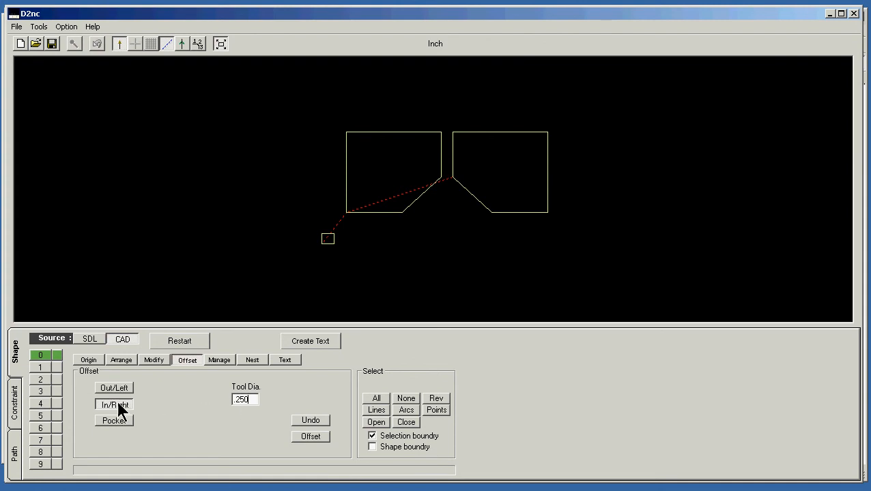
click(379, 216)
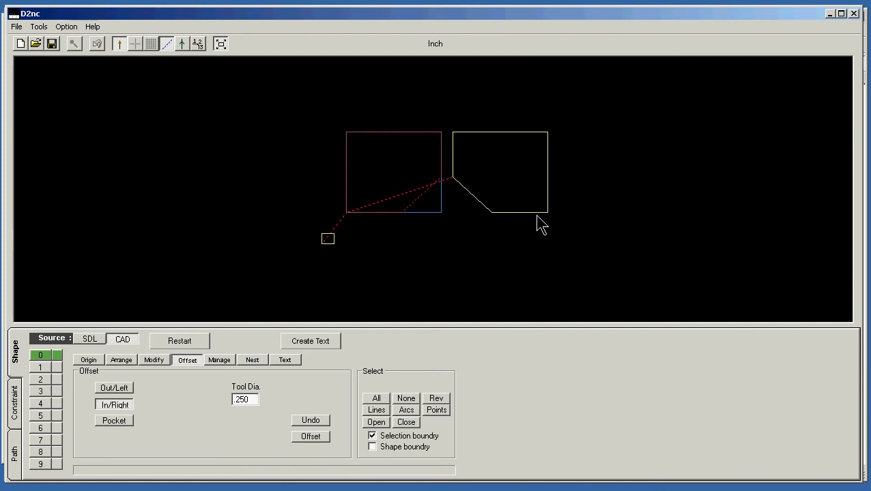
click(536, 215)
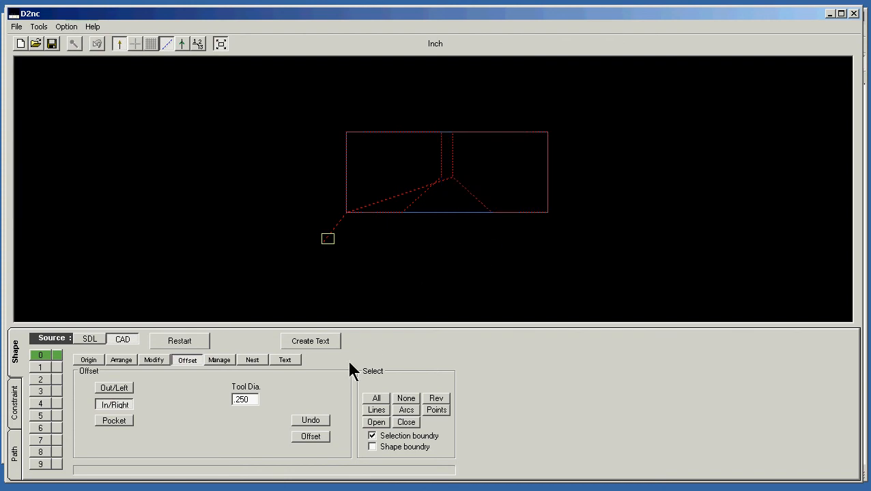
click(311, 437)
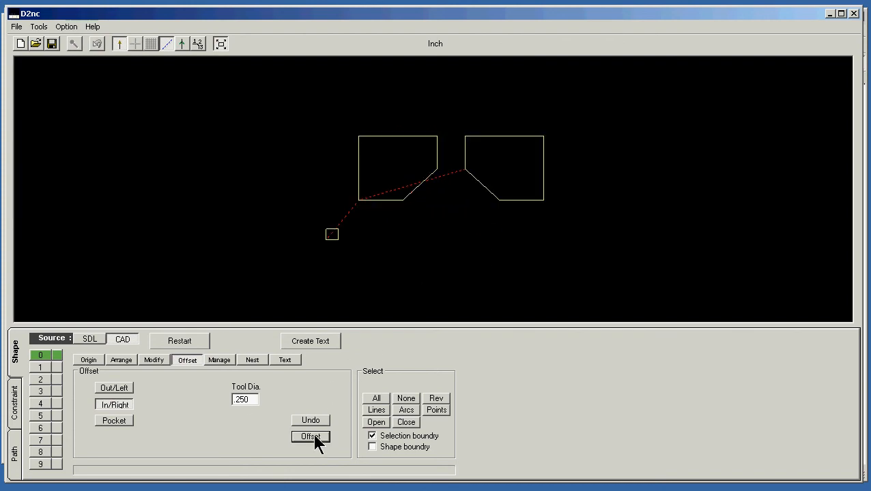
Start a Contour operation and make only the two pocket outlines its local shape, excluding the reference square
click(17, 457)
click(60, 398)
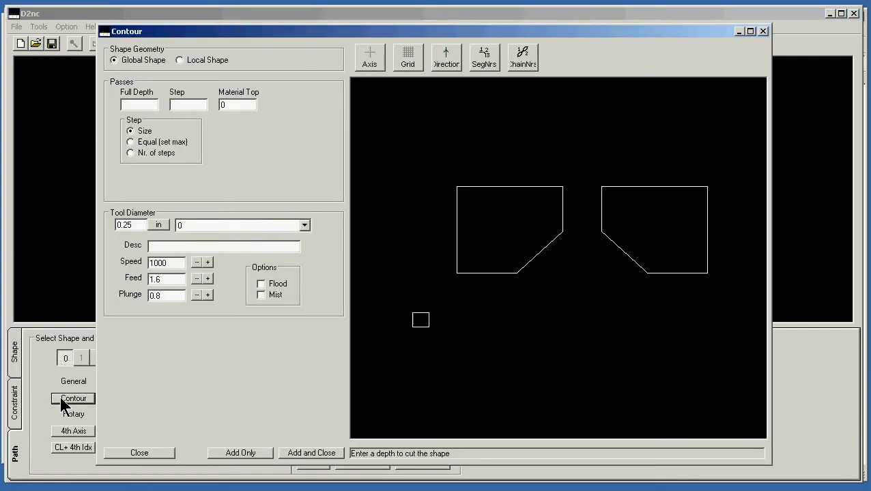
click(211, 59)
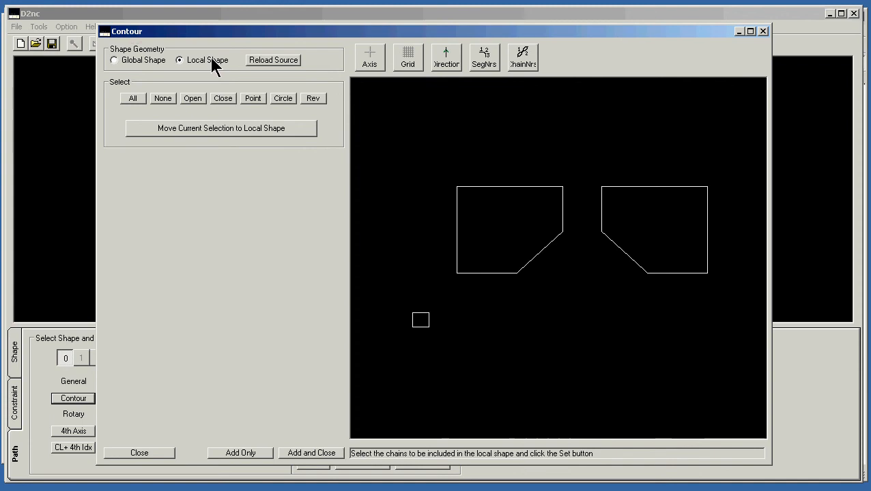
click(162, 98)
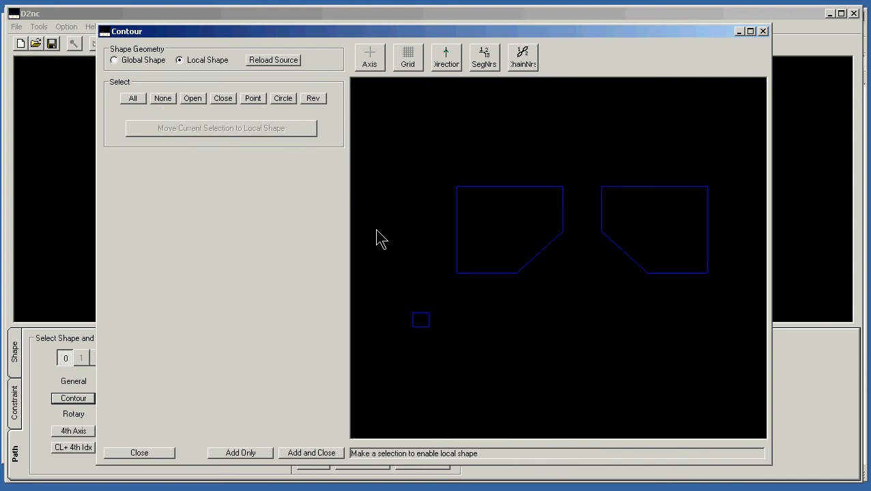
click(489, 273)
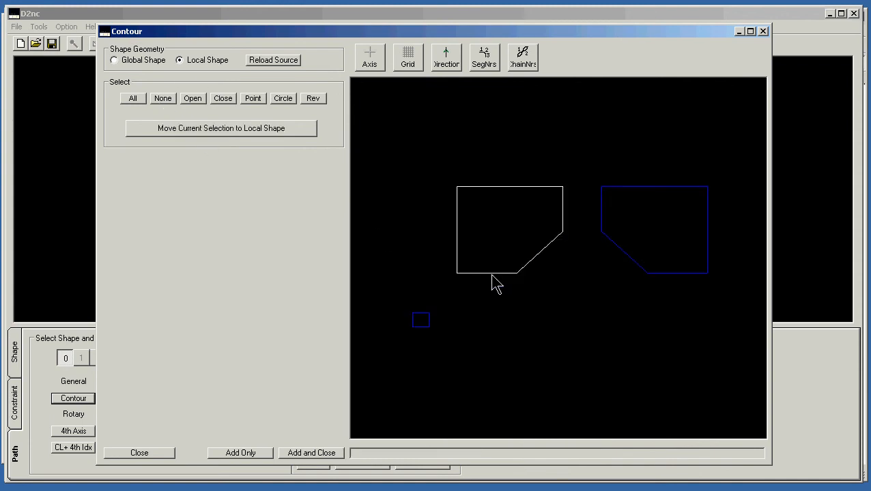
click(639, 269)
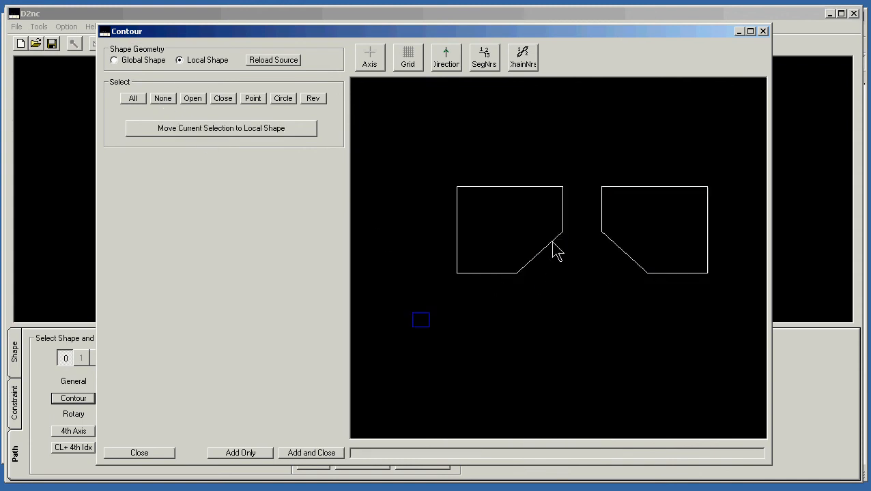
click(165, 127)
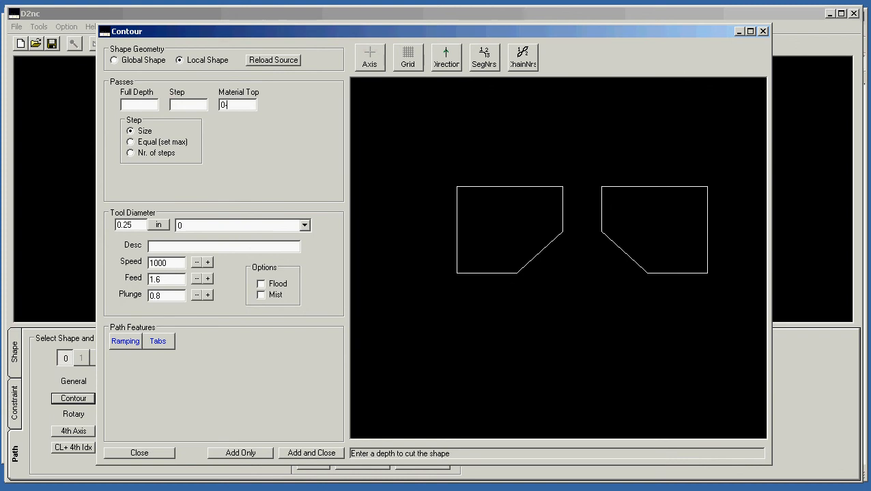
Set the contour's material top to 0-.504 and its step size to .020
text(-.504)
click(181, 103)
text(.020)
Set the contour's spindle speed to 2200, view the Logitech webcam feed, and return to the contour setup
drag(173, 265, 146, 265)
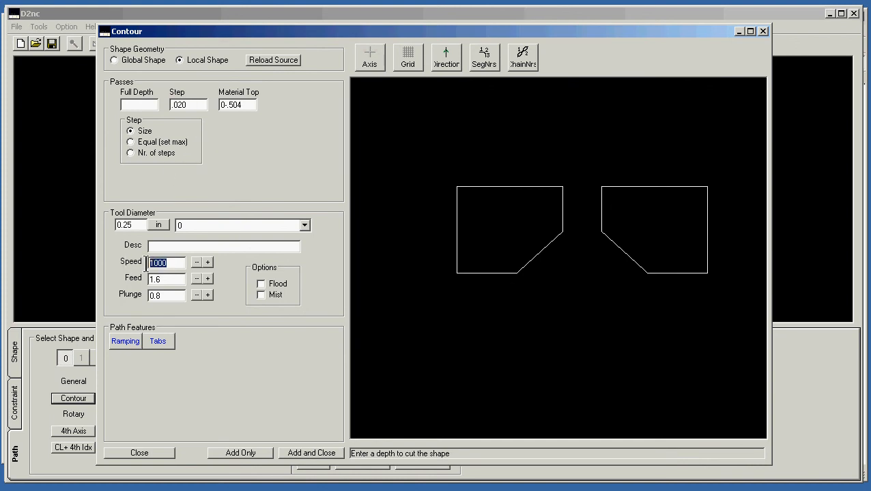
text(2200)
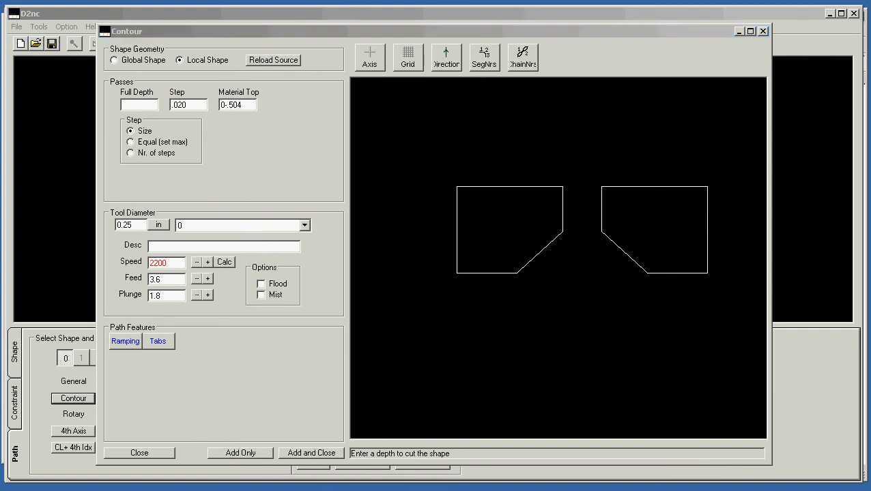
key(alt+Tab)
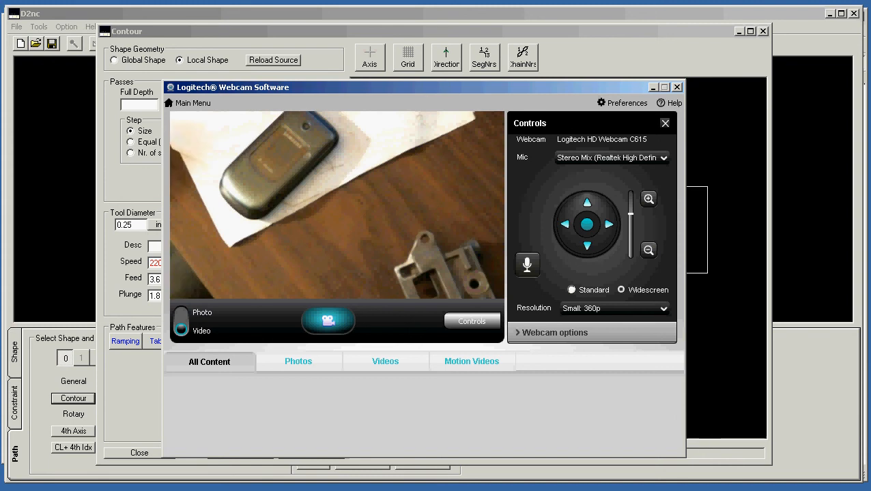
click(135, 192)
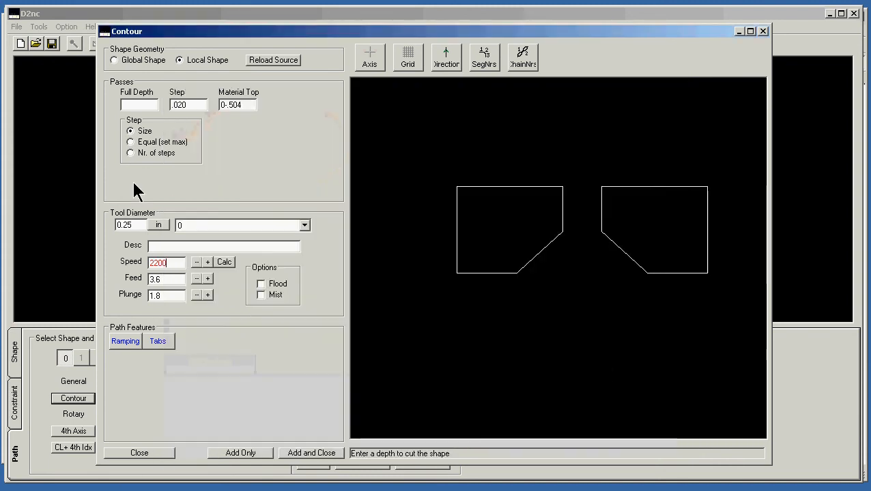
Set the contour's full depth to .130 and, after opening the ramping options, close the setup without adding it
click(142, 105)
text(.1)
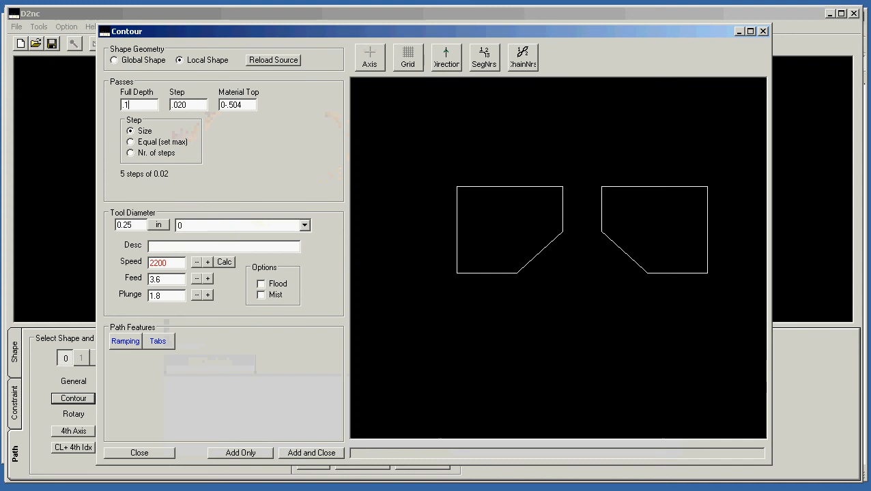
text(30)
click(126, 342)
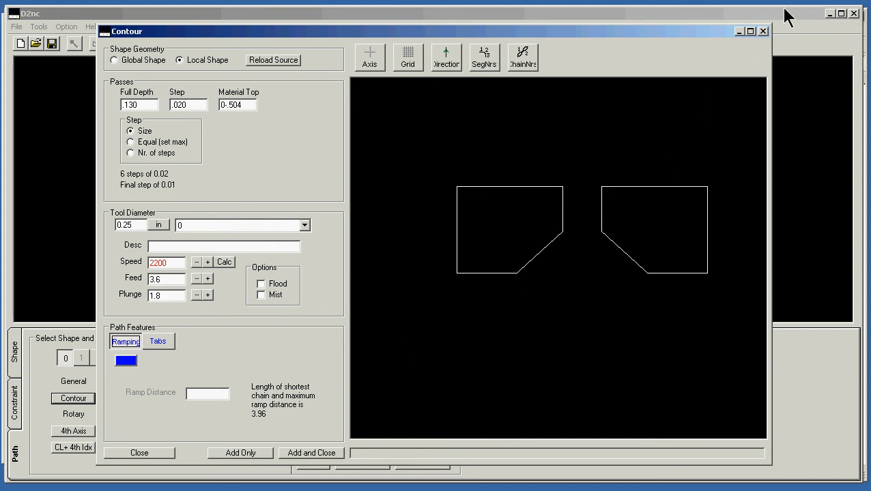
click(763, 32)
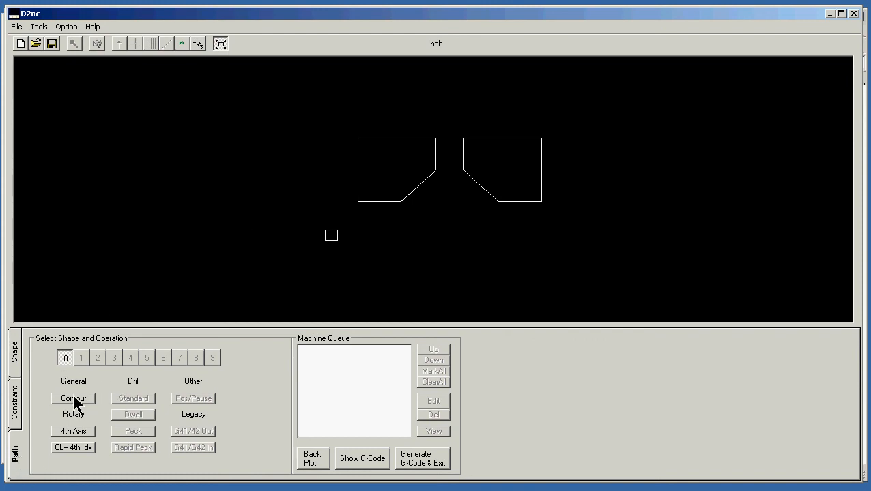
Restart the shape, reimport pockets.DXF with all elements unscaled, and place the origin at the drawing's bottom-left corner
click(15, 352)
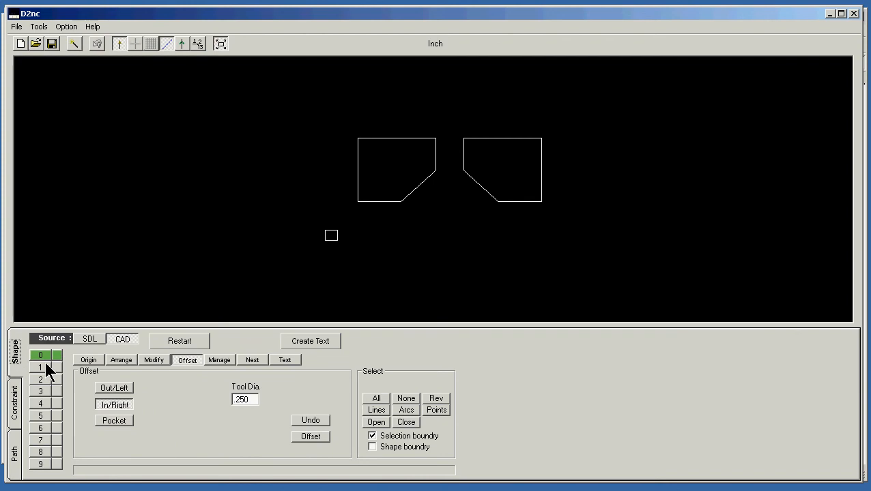
click(182, 341)
click(177, 339)
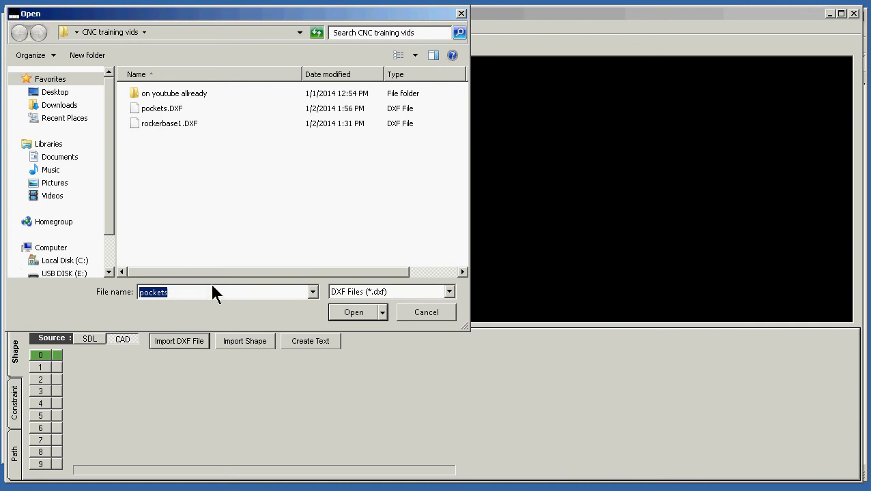
click(354, 313)
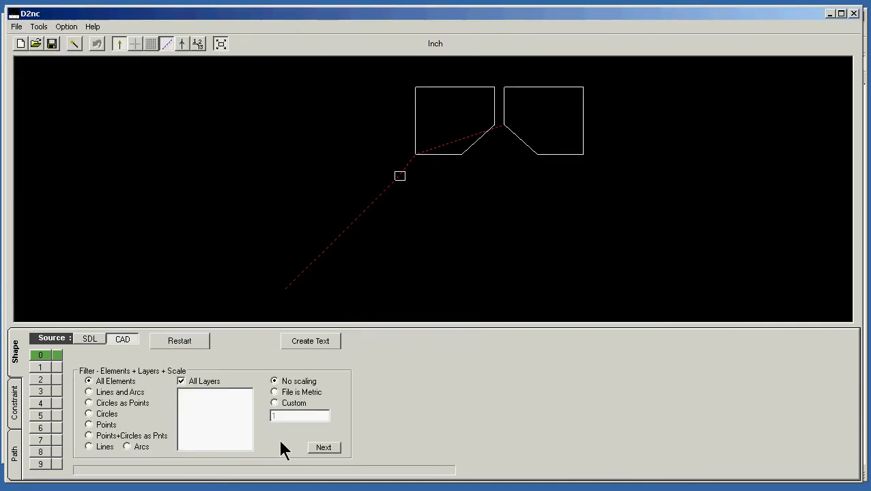
click(316, 449)
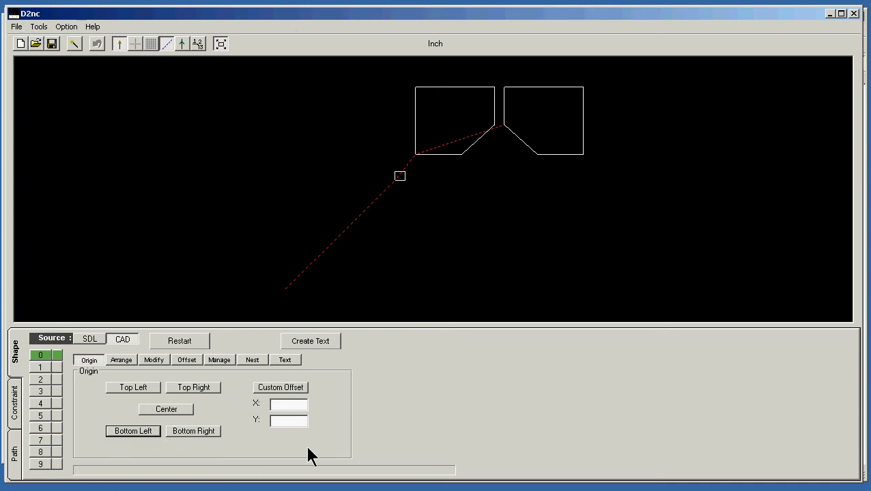
click(119, 430)
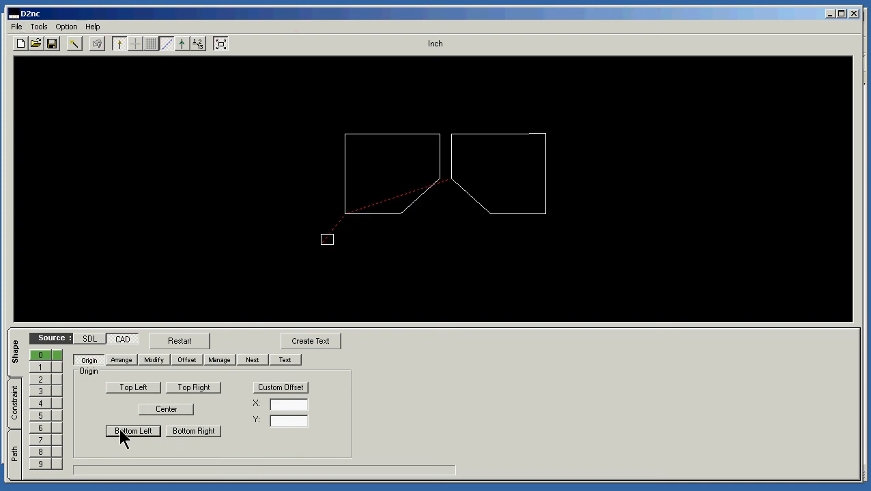
Generate pocket-clearing offsets inside both pocket outlines with a .250 tool diameter and 50% step over
click(183, 359)
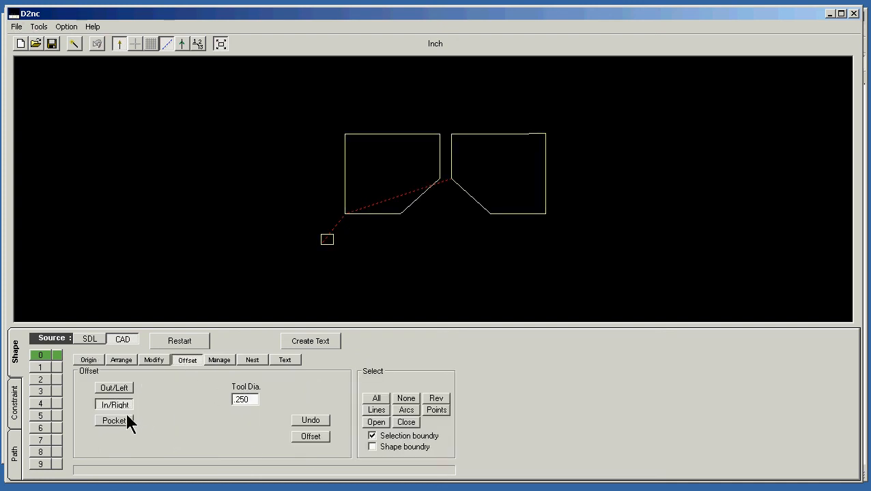
click(117, 422)
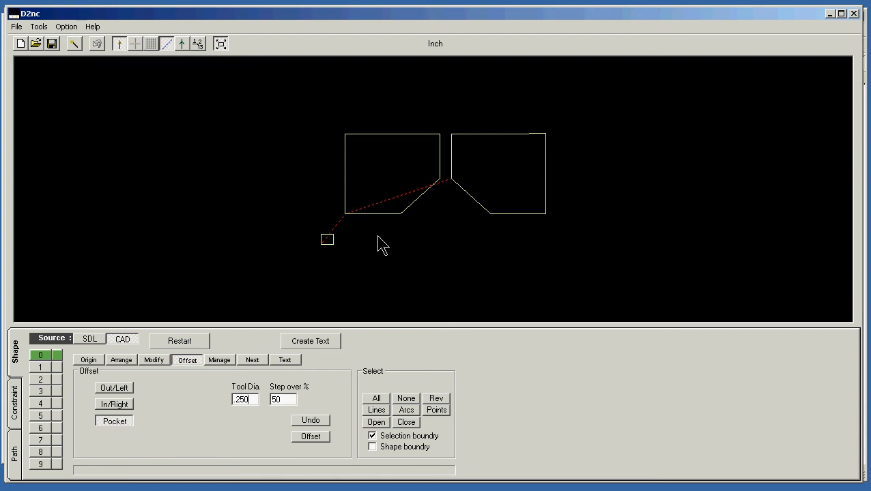
click(383, 216)
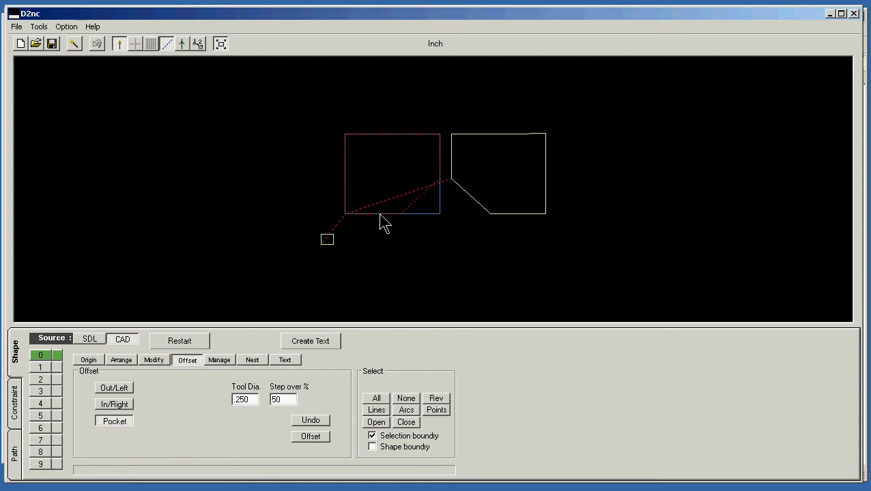
click(503, 220)
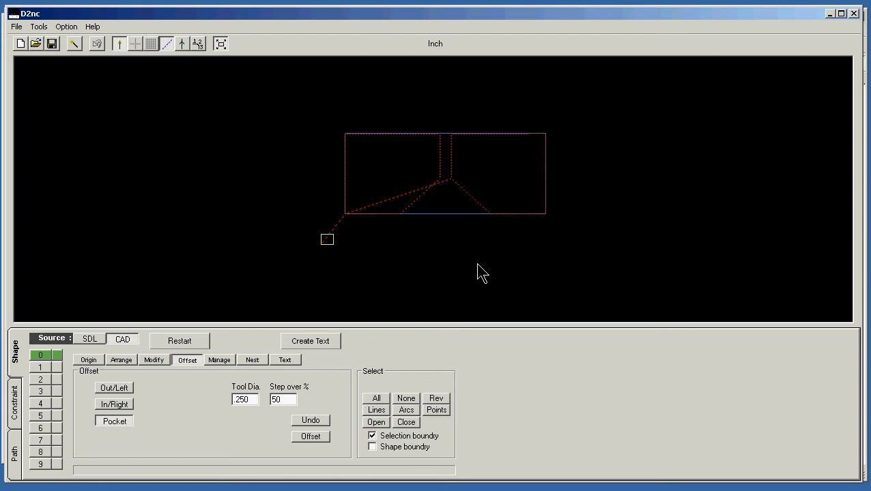
click(311, 436)
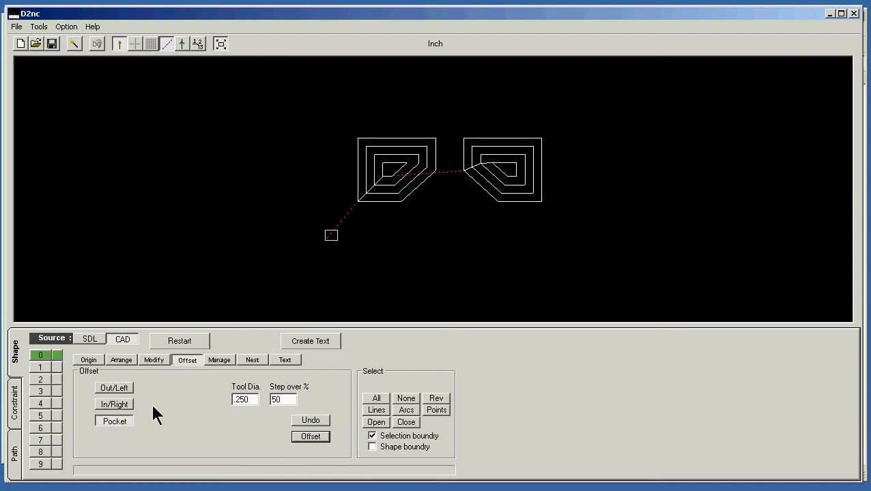
Start a contour operation with local geometry, toggle the selection of both pockets, and move the current selection to the local shape
click(14, 454)
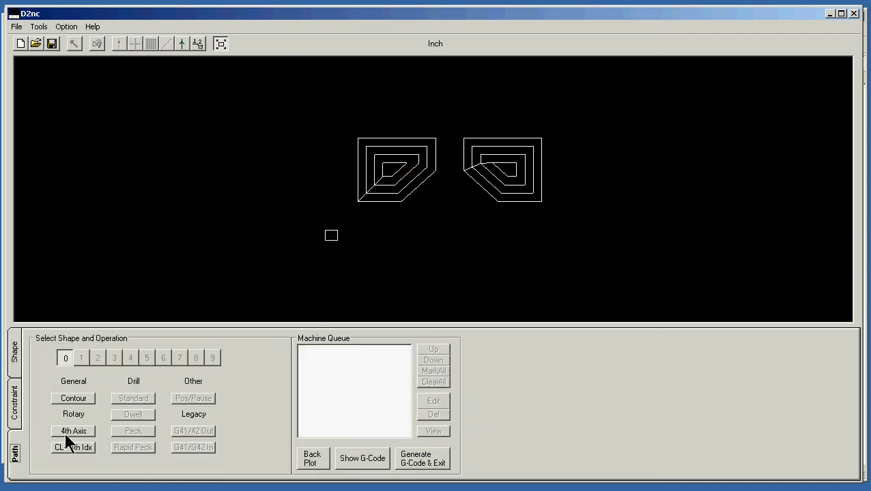
click(73, 399)
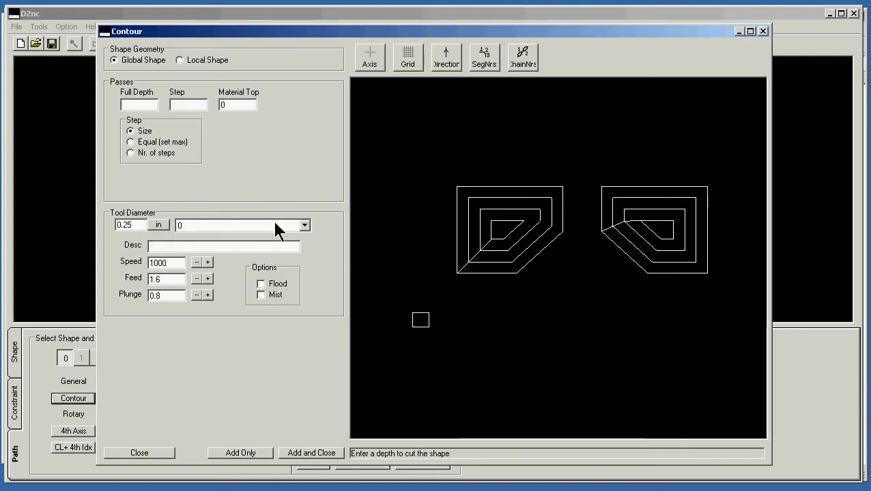
click(209, 60)
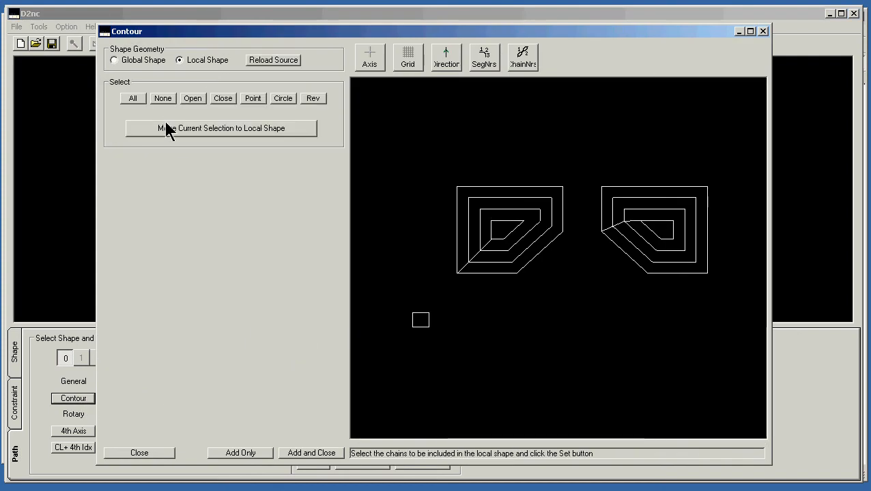
click(458, 275)
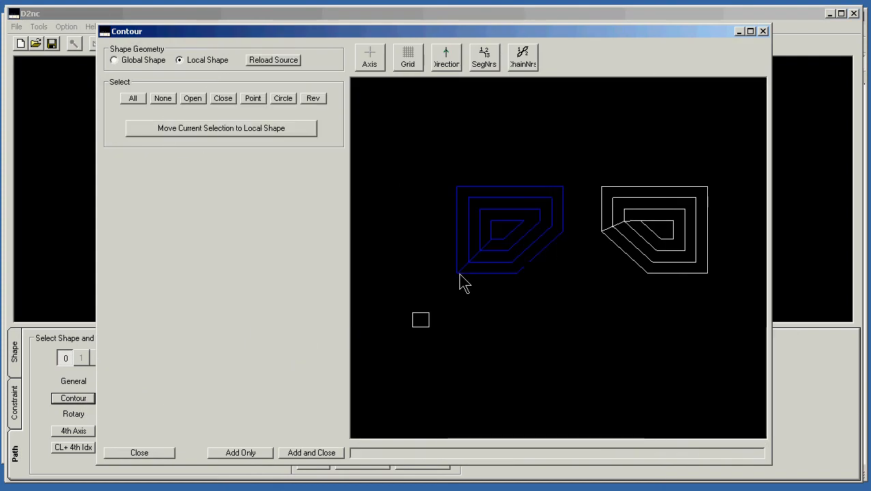
click(694, 272)
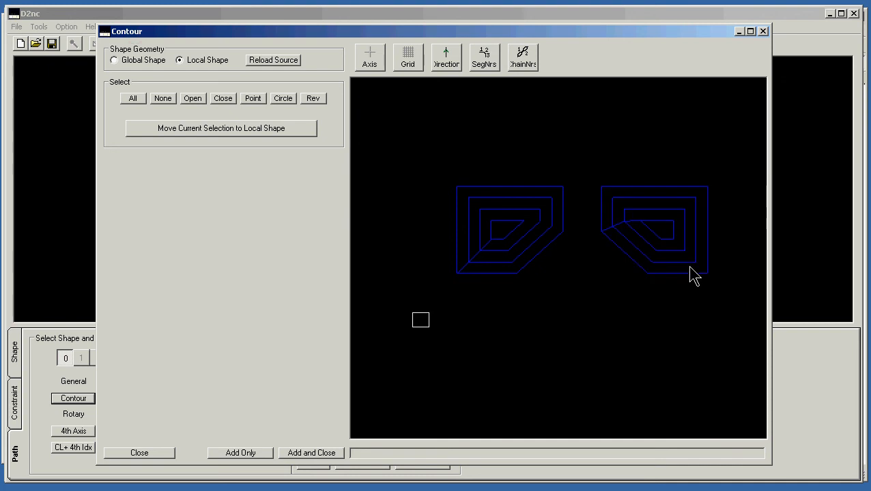
click(184, 128)
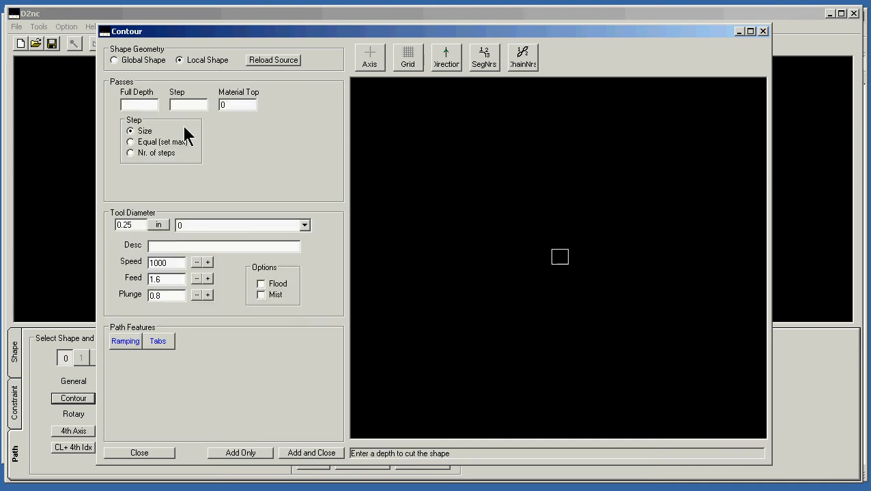
Set the contour's full depth to .130, the step to .02 and the material top to 0-.504
click(146, 104)
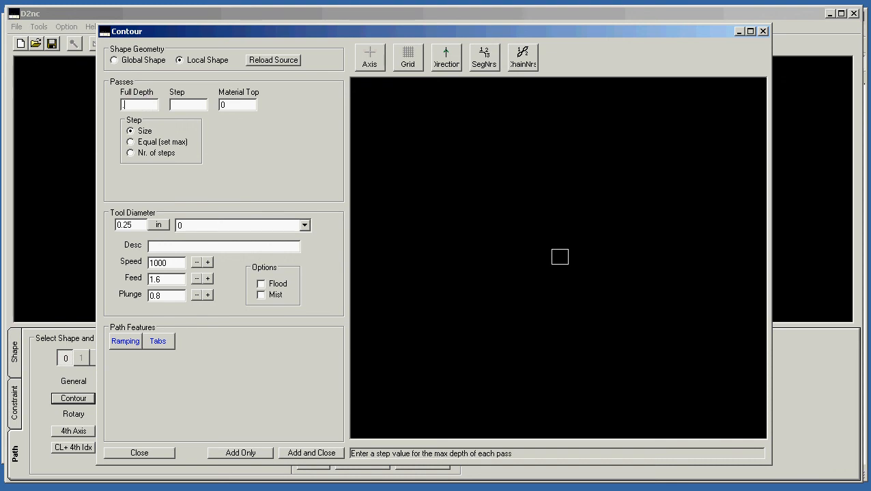
text(.130)
click(195, 102)
text(.0)
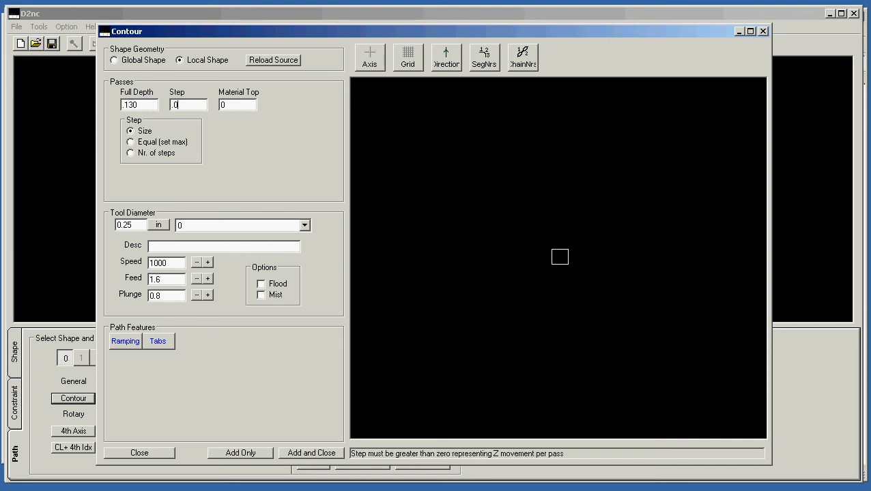
text(2)
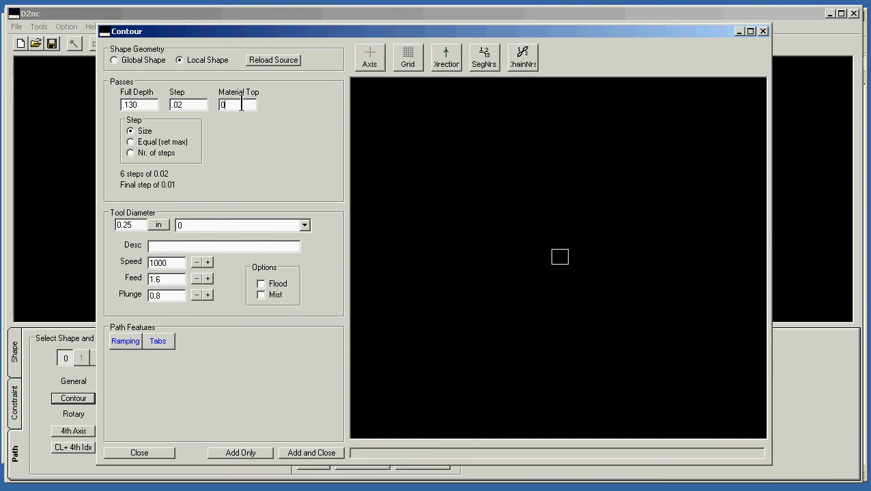
text(-.504)
Set the contour's spindle speed to 2200 and feed to 7, and add the operation to the machine queue
double_click(168, 264)
text(2200)
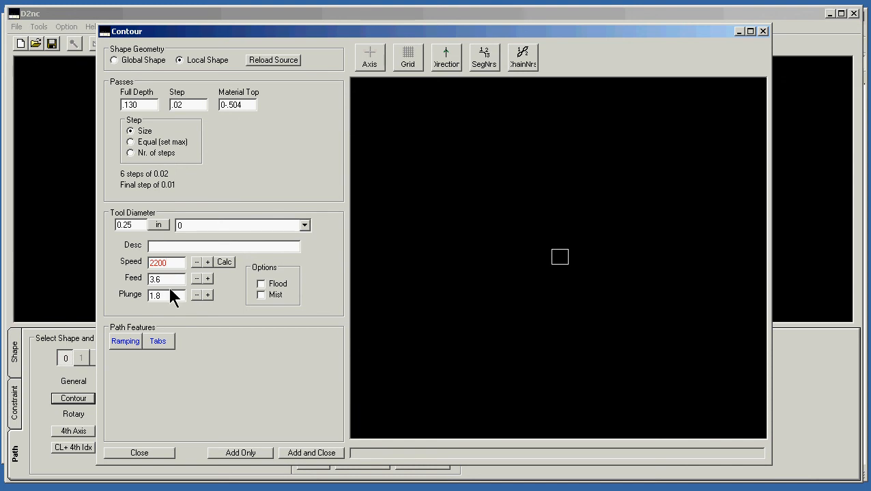
click(172, 279)
drag(174, 281, 110, 284)
text(7)
click(302, 456)
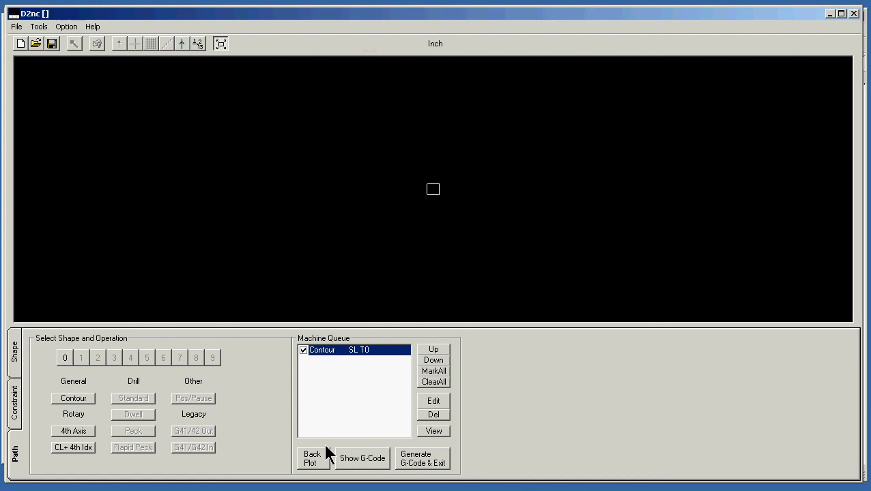
Generate the G-code and exit to Mach3, and regenerate the toolpath display to inspect it
click(421, 461)
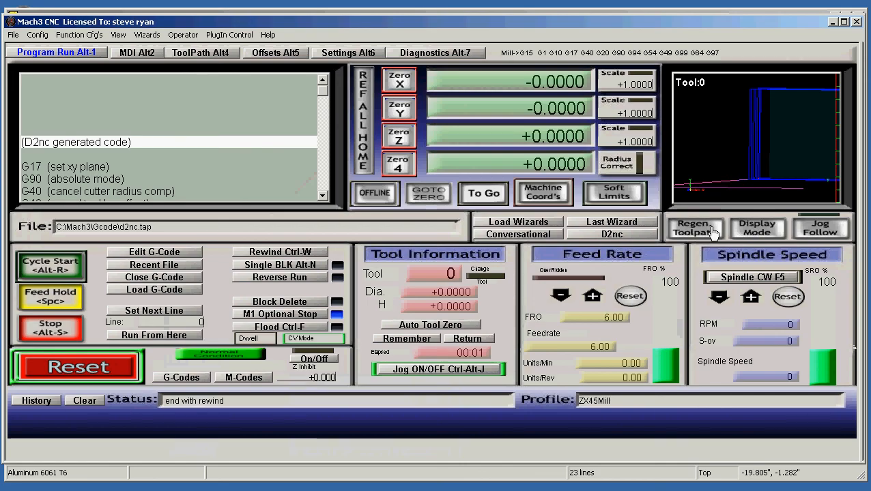
click(712, 229)
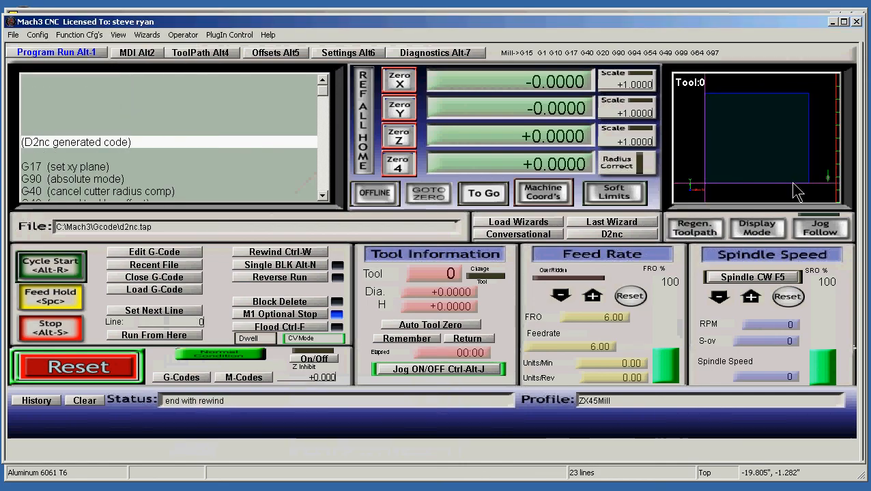
drag(794, 188, 698, 152)
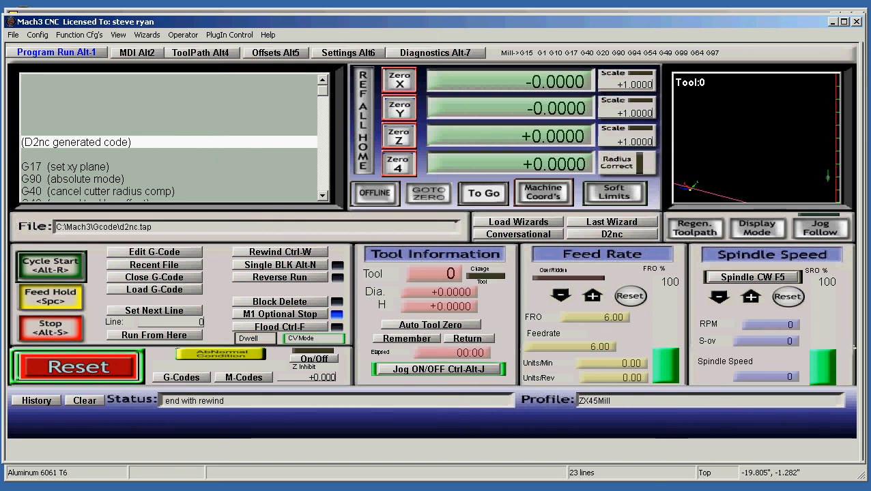
View the pockets drawing in eMachineShop, return to Mach3, and reopen D2nc with the last saved file, pockets.DXF.d2c
key(alt+Tab)
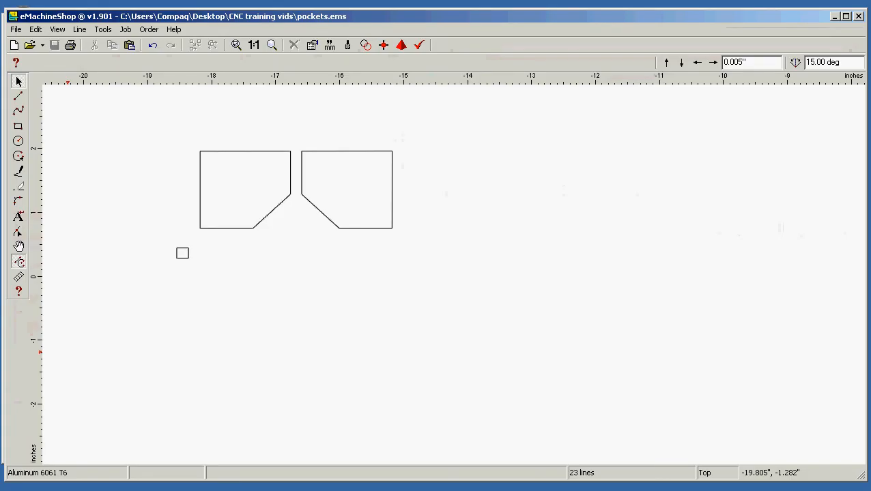
key(alt+Tab)
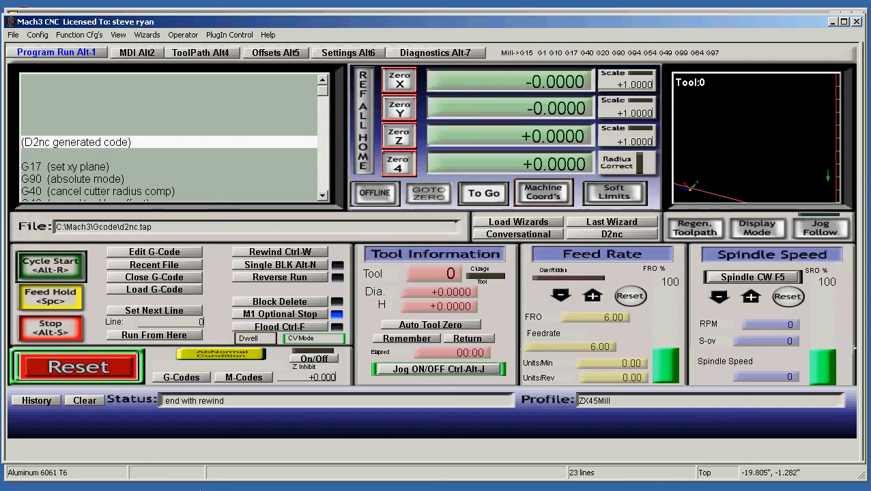
click(613, 234)
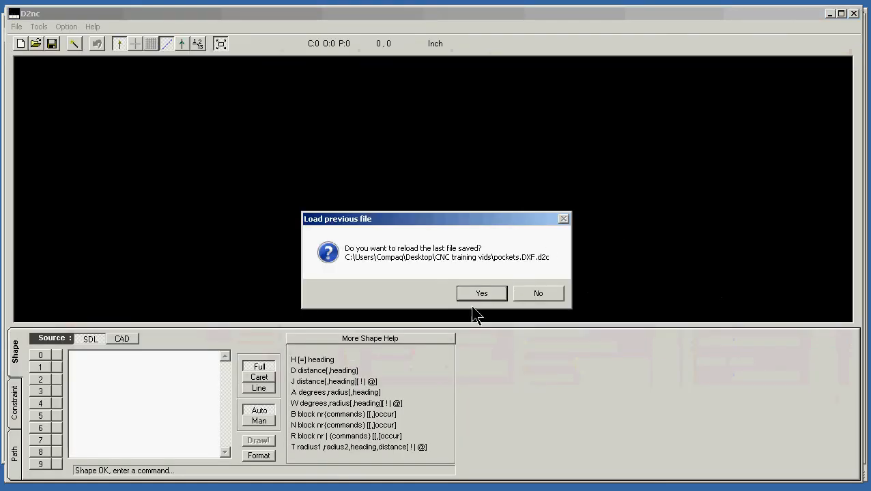
click(479, 293)
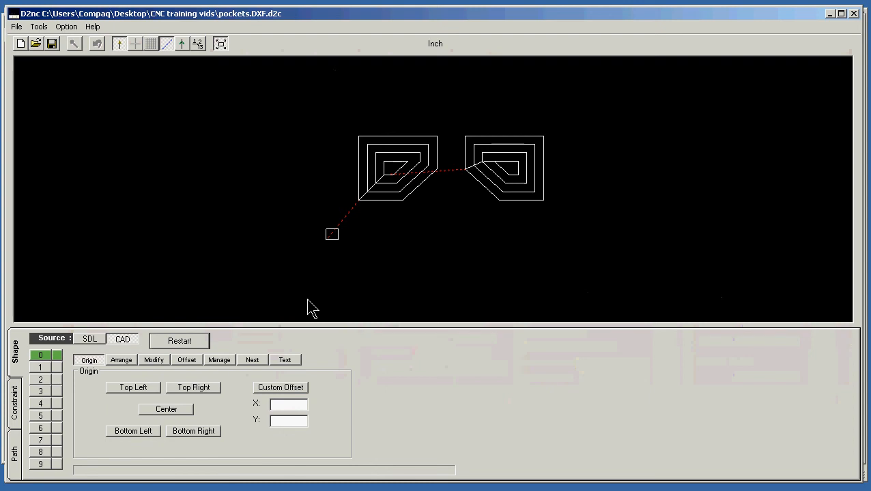
Restart the shape, import pockets.DXF with all elements and no scaling, and set the origin to the drawing's bottom-left corner
click(188, 341)
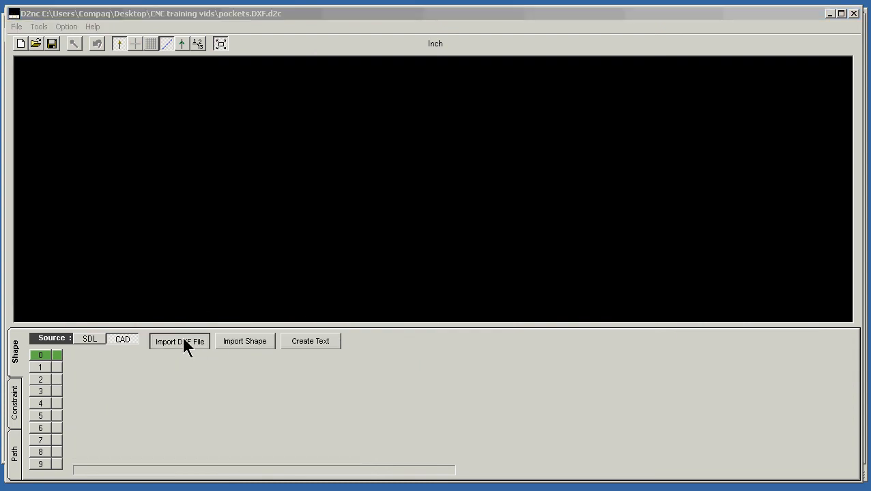
click(184, 344)
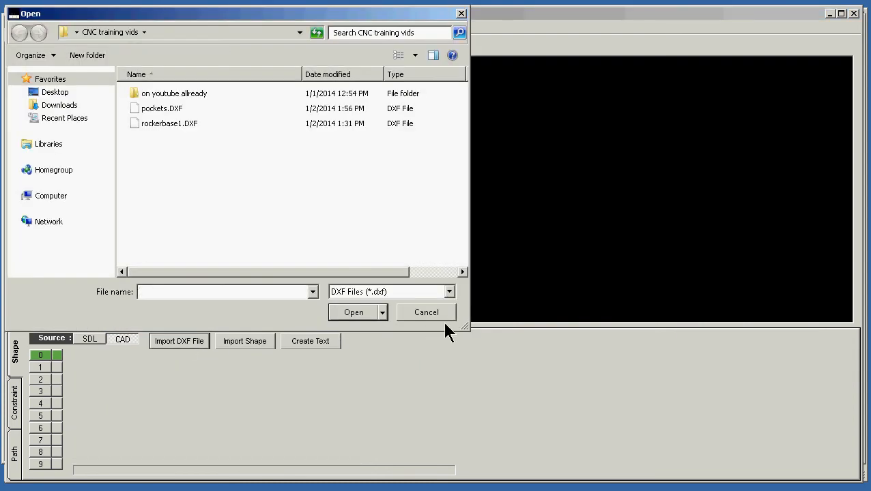
click(175, 109)
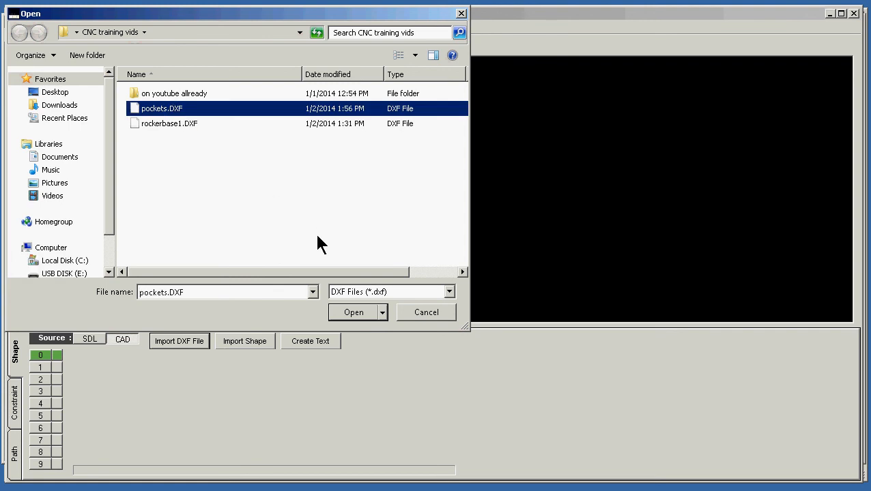
click(356, 312)
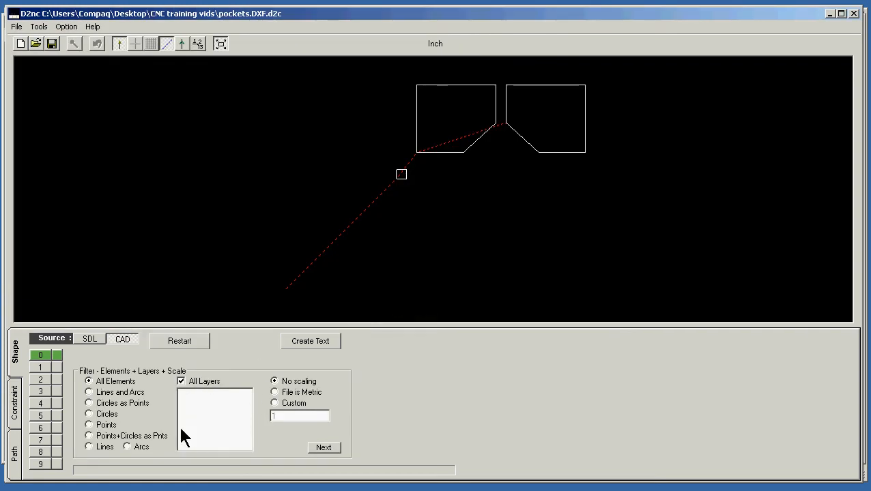
click(323, 448)
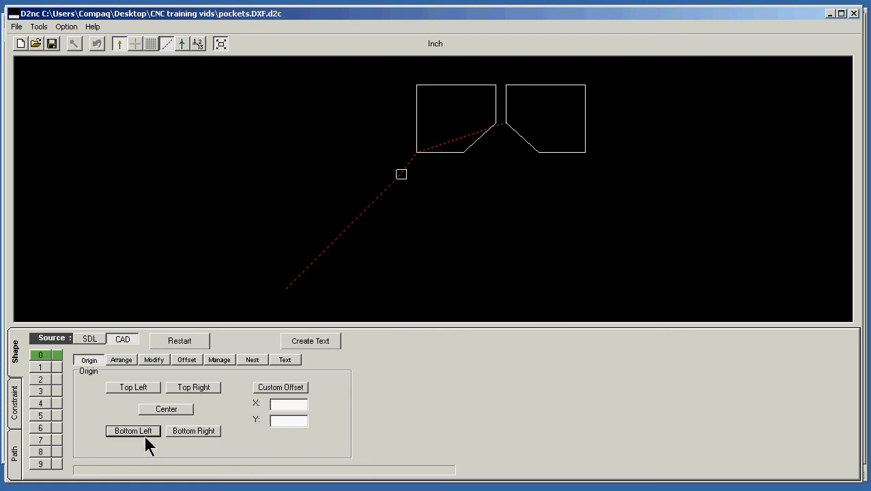
click(146, 434)
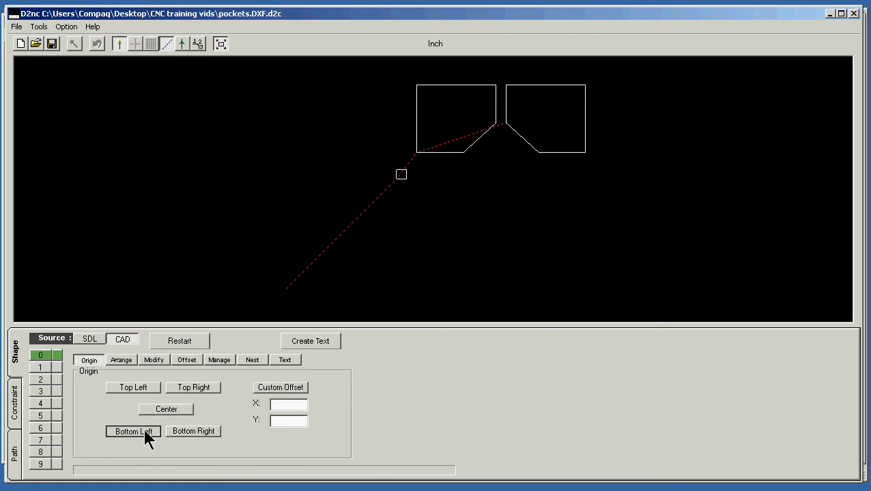
Create pocket-clearing offsets for the two pocket outlines using a .250 tool diameter and 50% step over
click(191, 360)
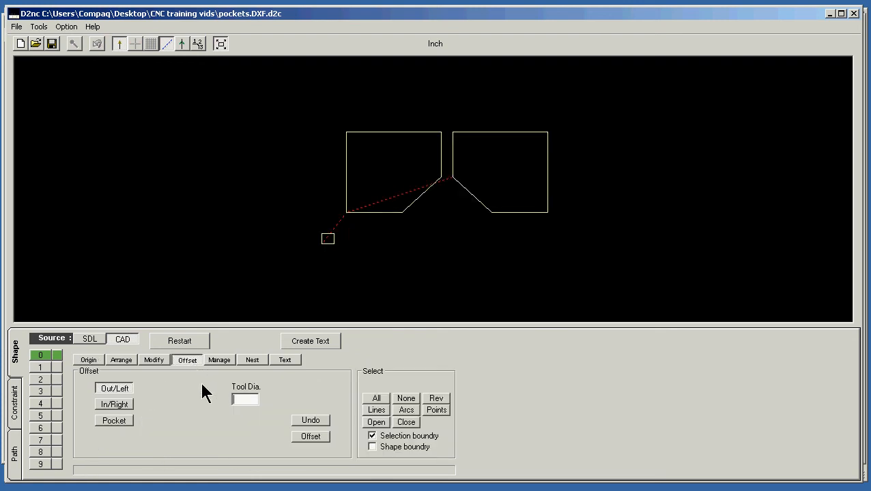
text(.250)
click(134, 421)
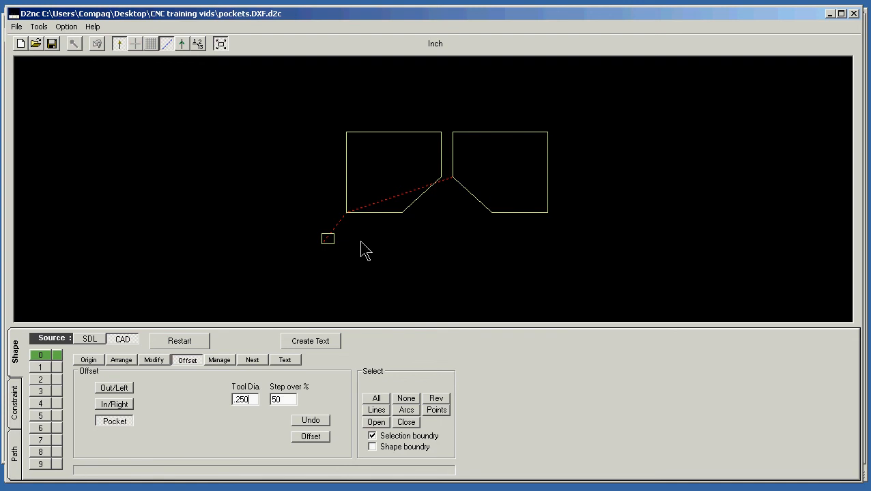
click(391, 216)
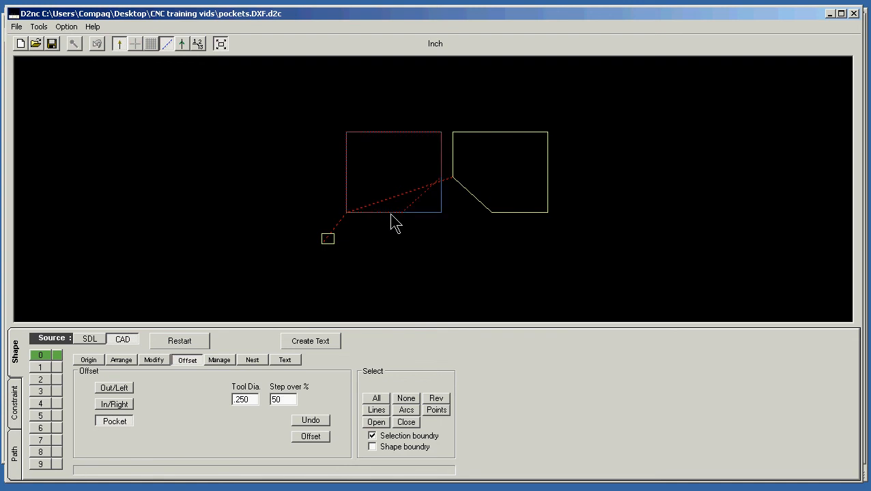
click(490, 212)
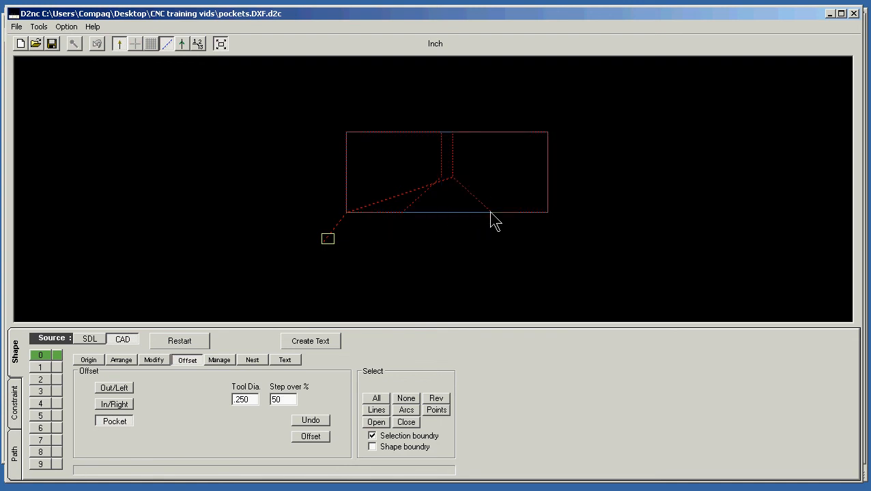
click(310, 437)
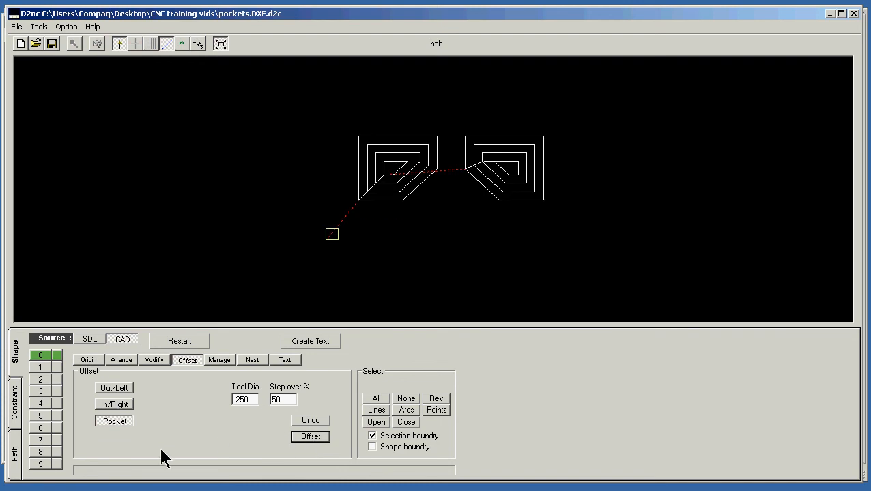
Start a new contour with local geometry, clear the selection, and move only the two pockets' offset paths to the local shape
click(11, 455)
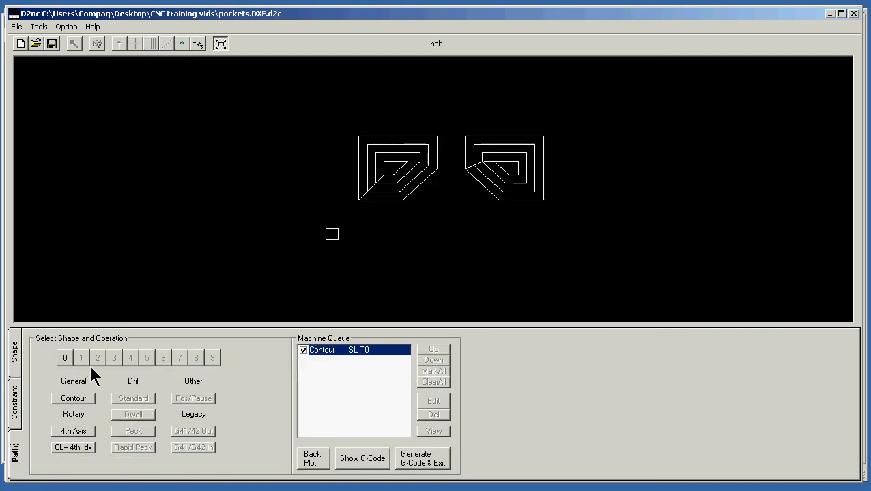
click(76, 399)
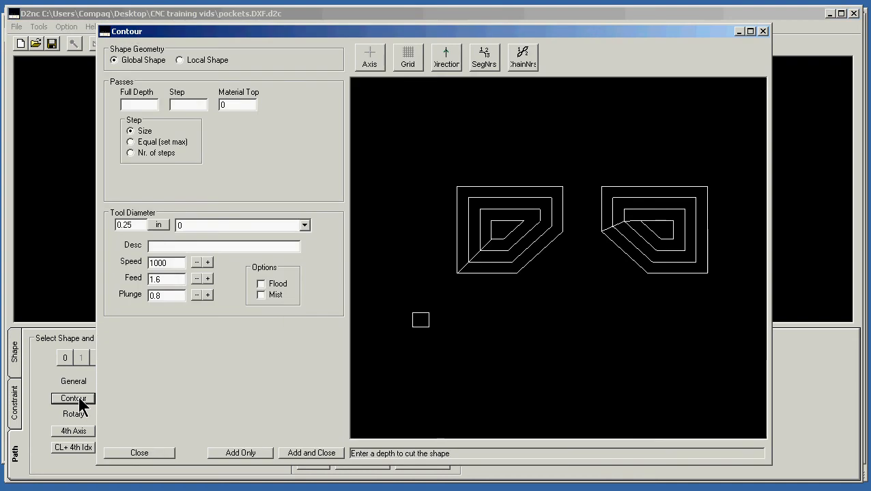
click(208, 60)
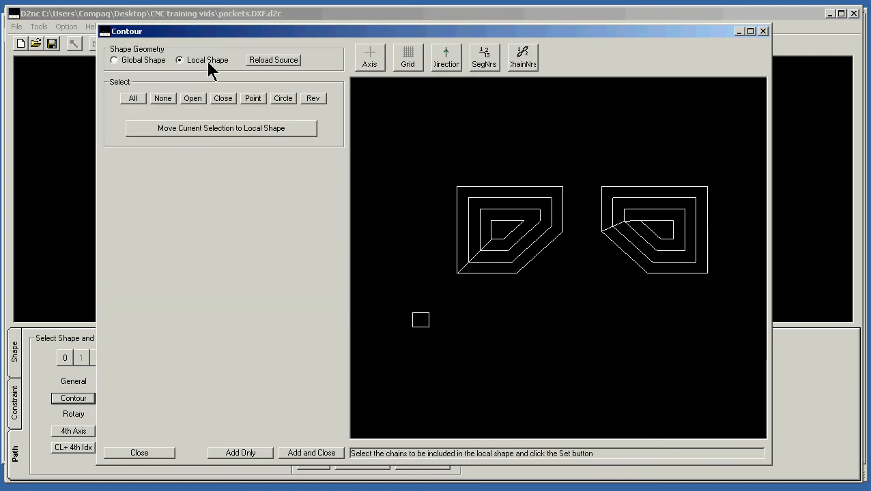
click(162, 99)
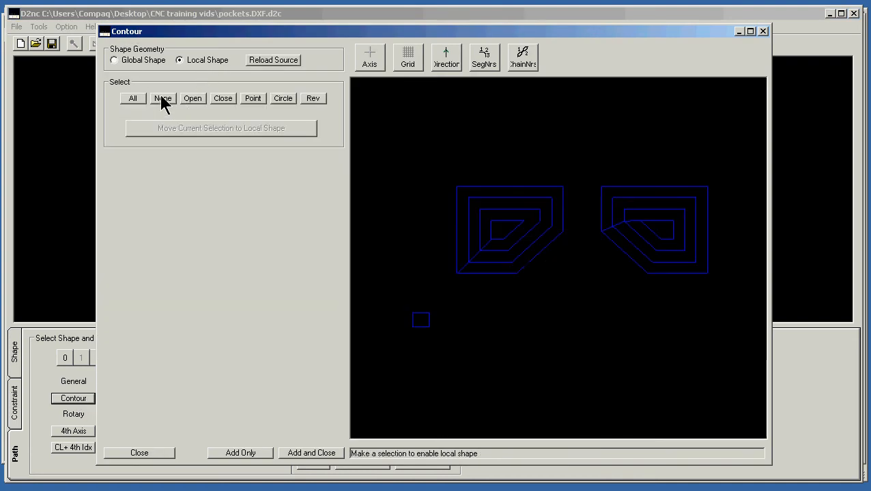
click(496, 262)
click(648, 252)
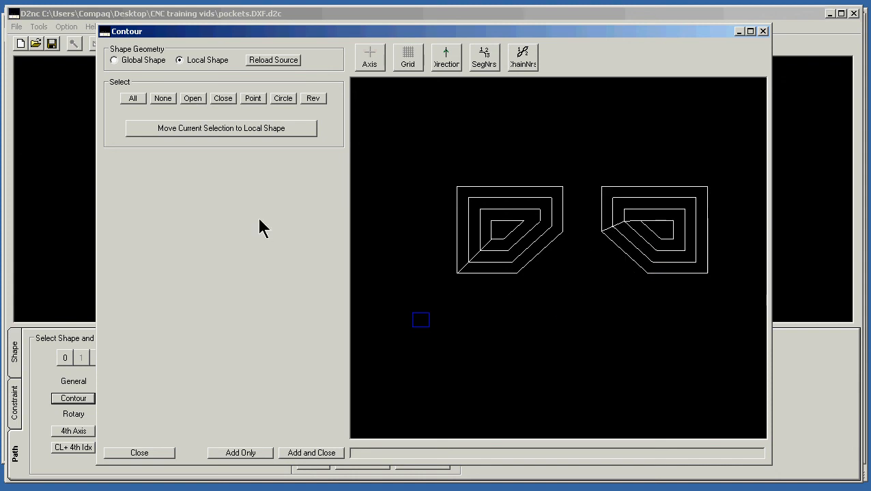
click(228, 126)
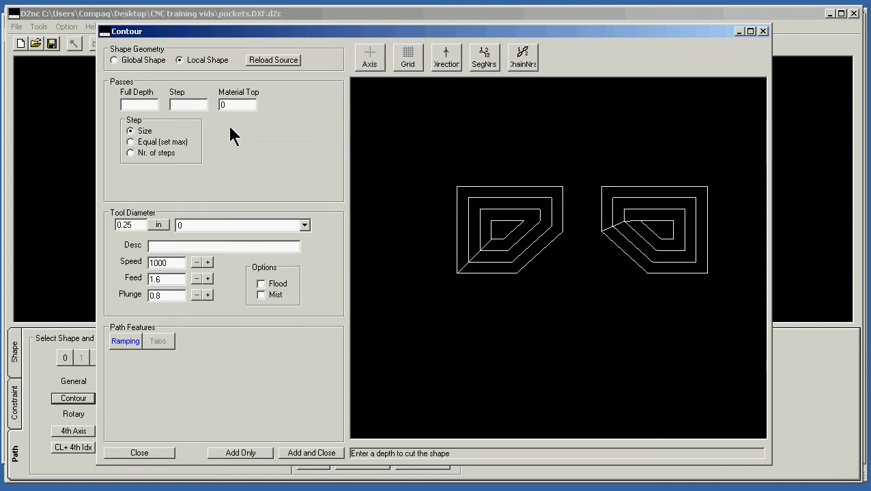
Set the contour passes to a full depth of .130, a step size of .02 and a material top of -.504
click(147, 105)
text(.130)
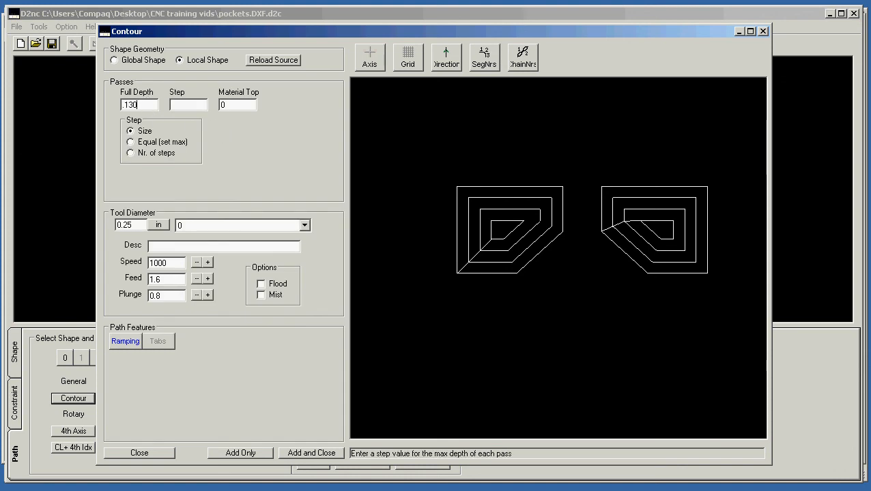
click(189, 104)
text(.03)
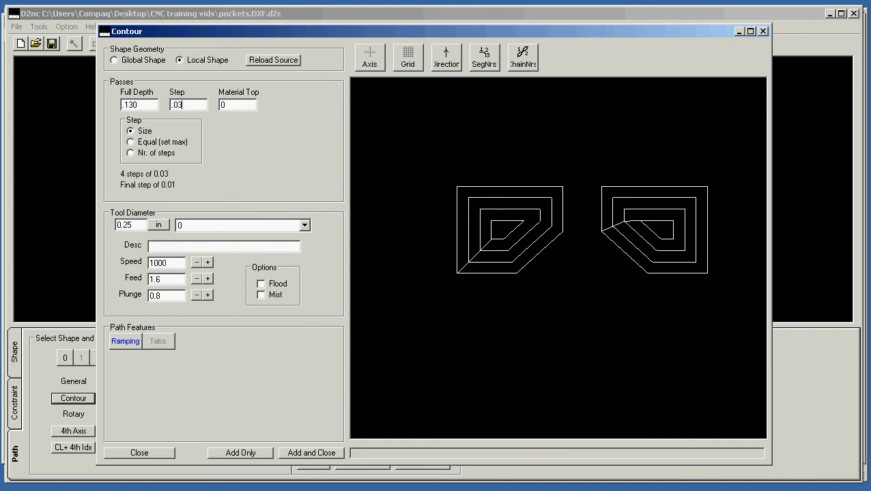
key(BackSpace)
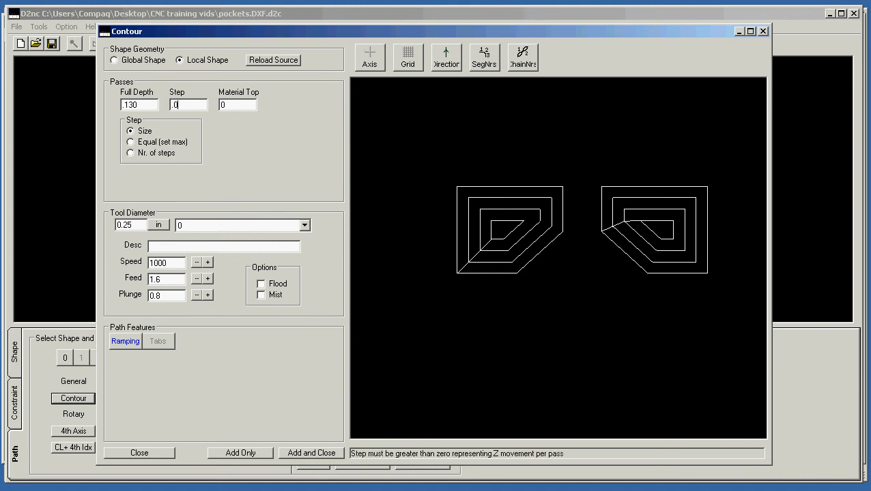
text(2)
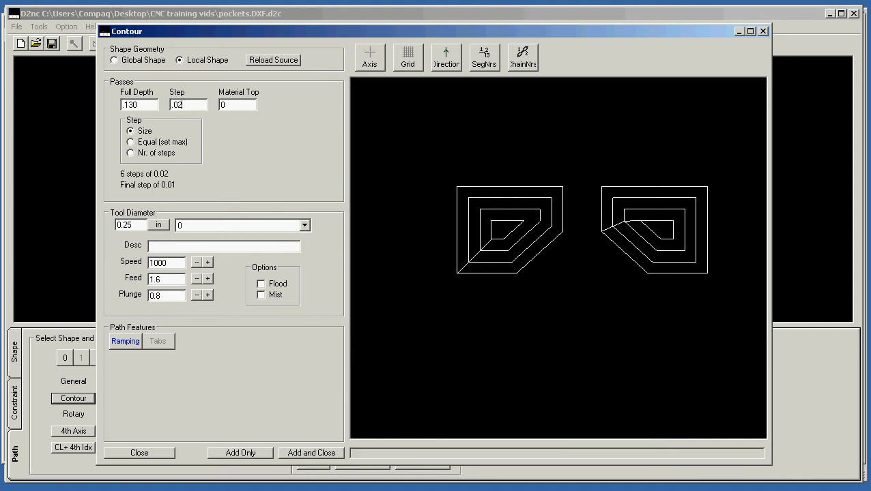
click(228, 106)
key(BackSpace)
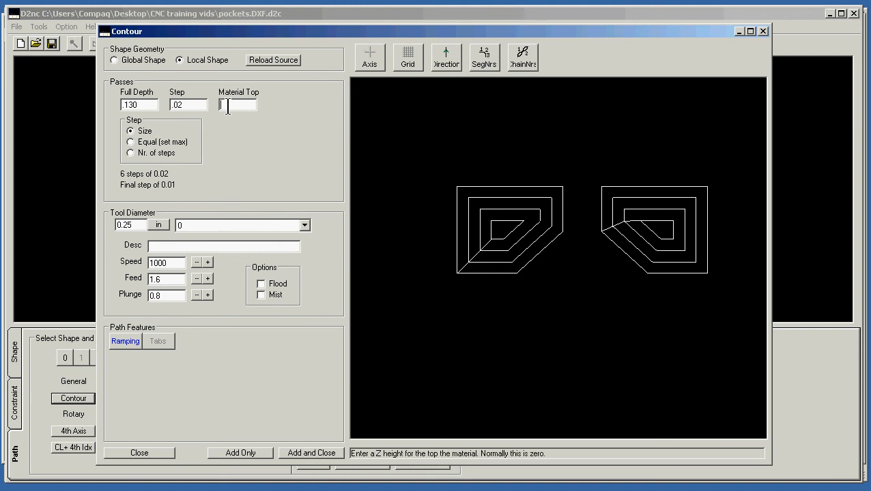
text(-)
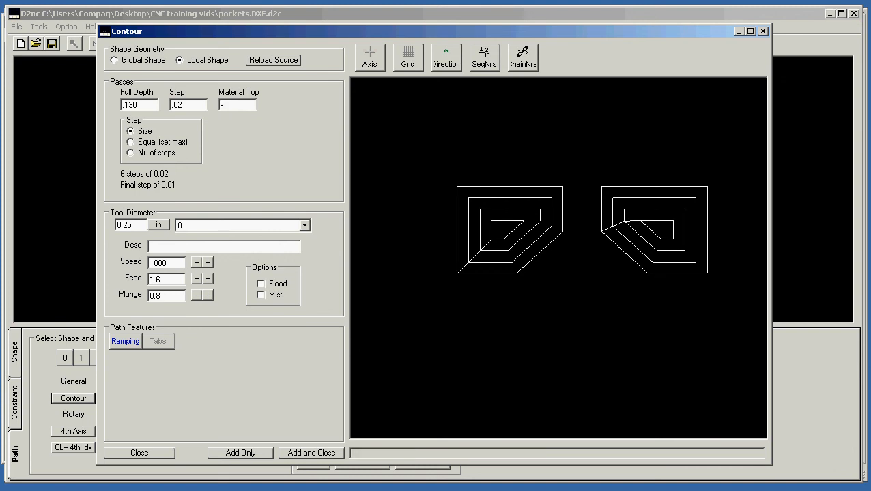
text(.504)
Raise the contour's spindle speed to 2143 and add the contour to the machine queue
drag(177, 266, 140, 267)
click(208, 263)
click(208, 263)
click(207, 262)
click(208, 262)
click(207, 263)
click(207, 262)
click(208, 262)
click(208, 263)
click(208, 263)
click(197, 262)
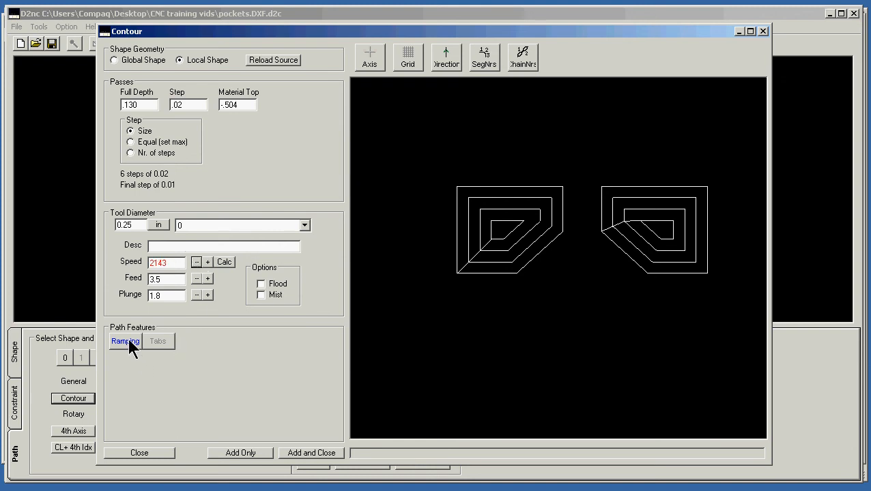
click(300, 454)
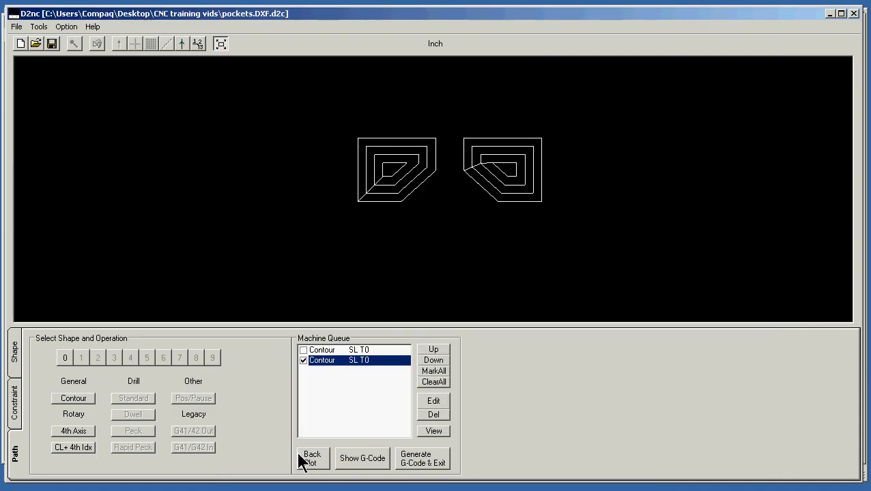
Generate the G-code into Mach3, rotate the toolpath preview to inspect both pockets, and open the code for editing
click(436, 464)
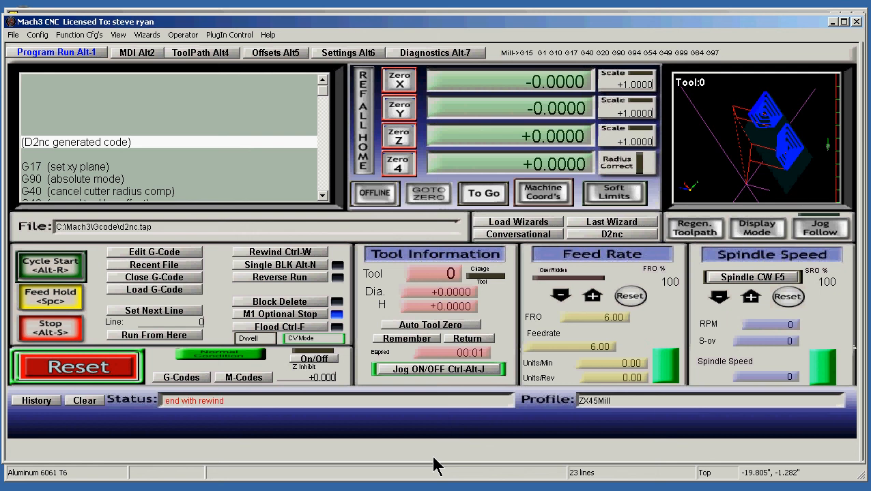
drag(830, 133, 785, 171)
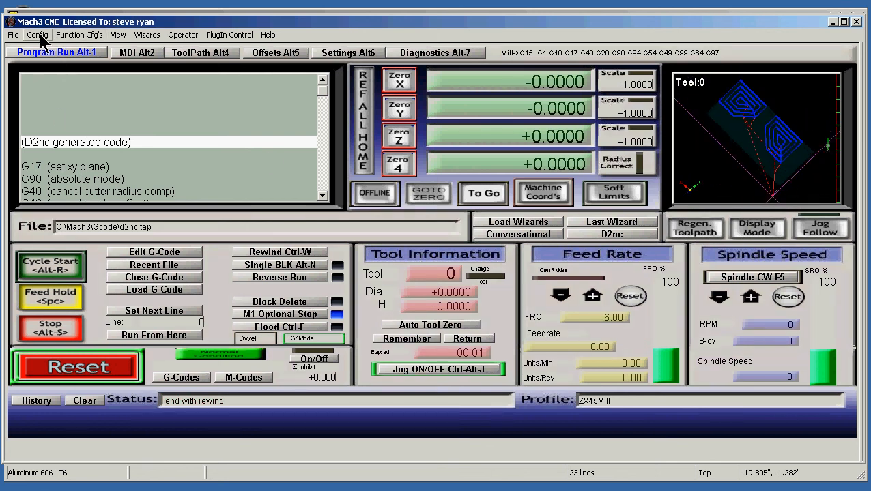
click(126, 253)
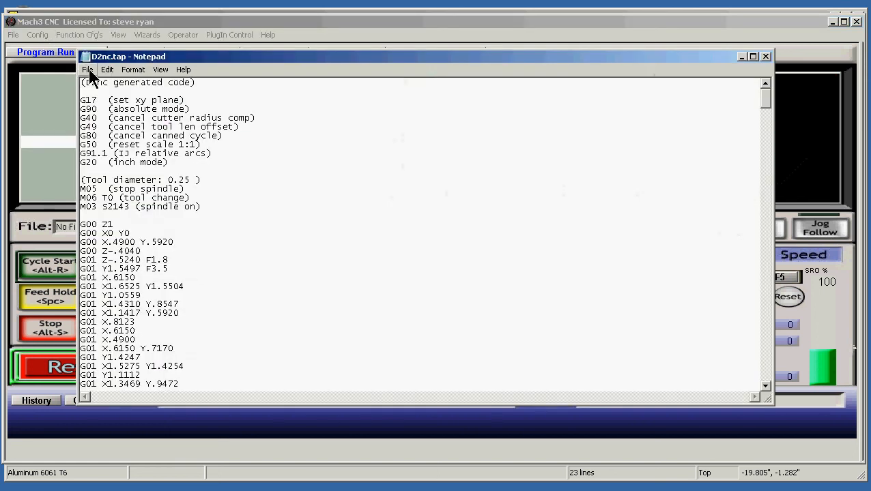
Start saving the G-code file under a new name and browse to the CNC training vids folder on the desktop
click(89, 69)
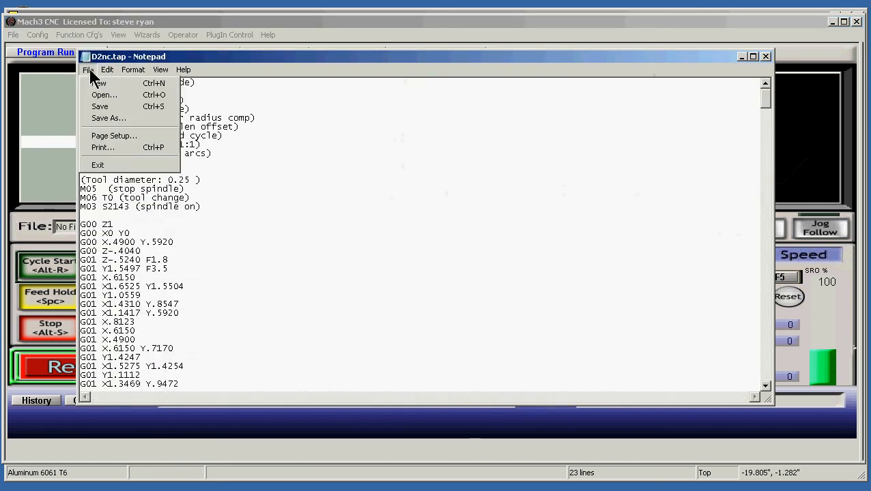
click(120, 118)
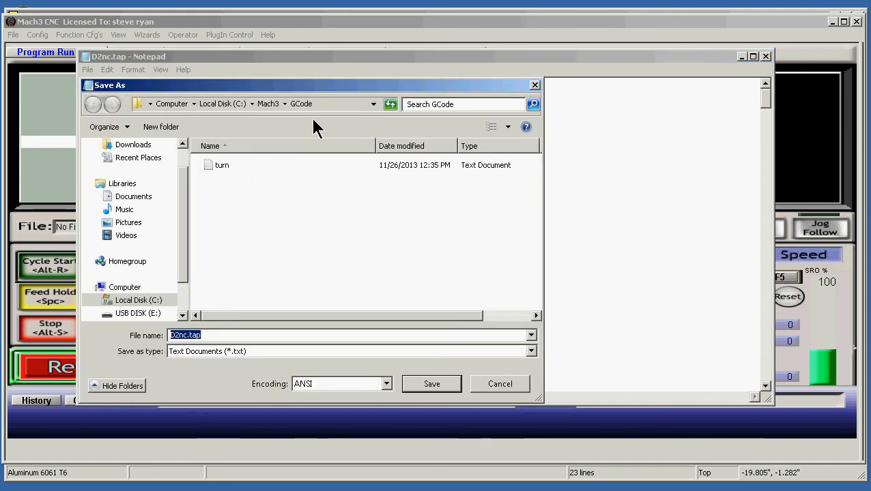
click(374, 105)
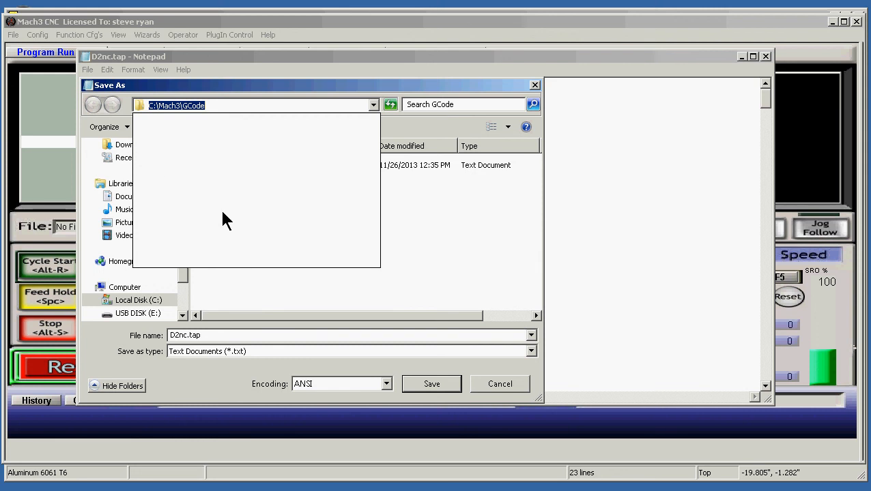
click(239, 287)
drag(181, 251, 178, 200)
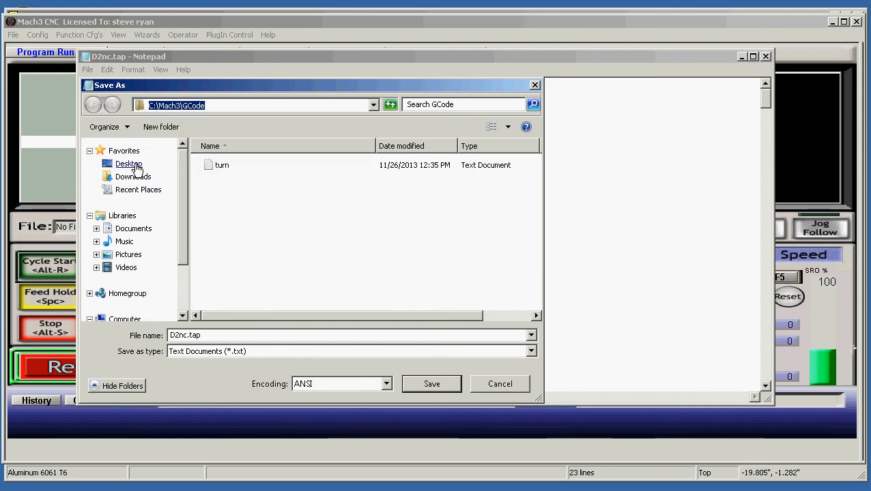
click(136, 166)
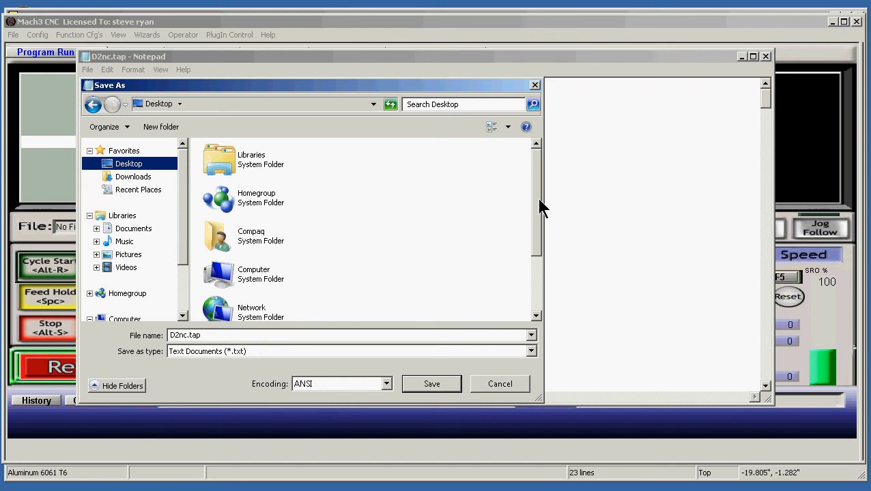
drag(537, 198, 544, 271)
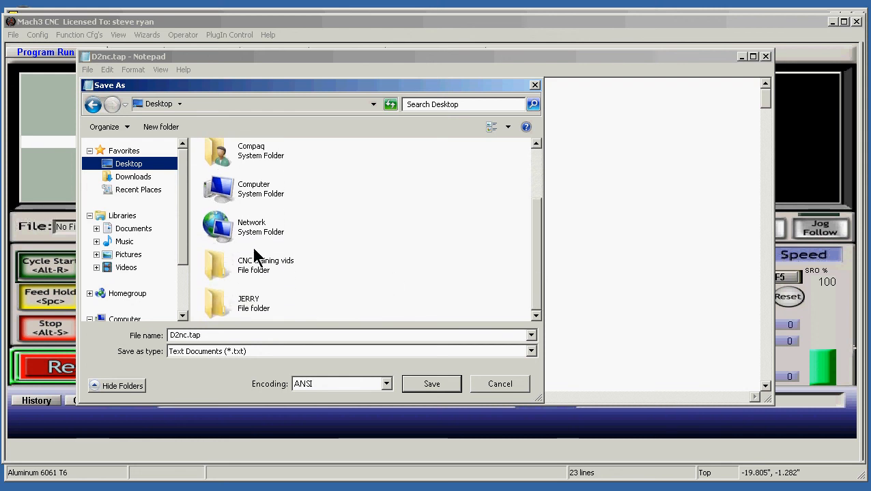
double_click(263, 266)
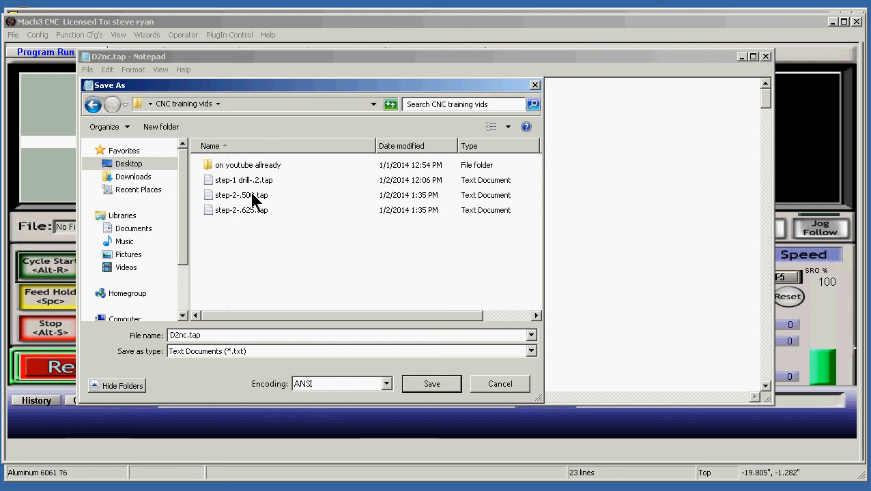
Delete the existing file step-2-.500.tap from the CNC training vids folder
click(250, 198)
right_click(249, 196)
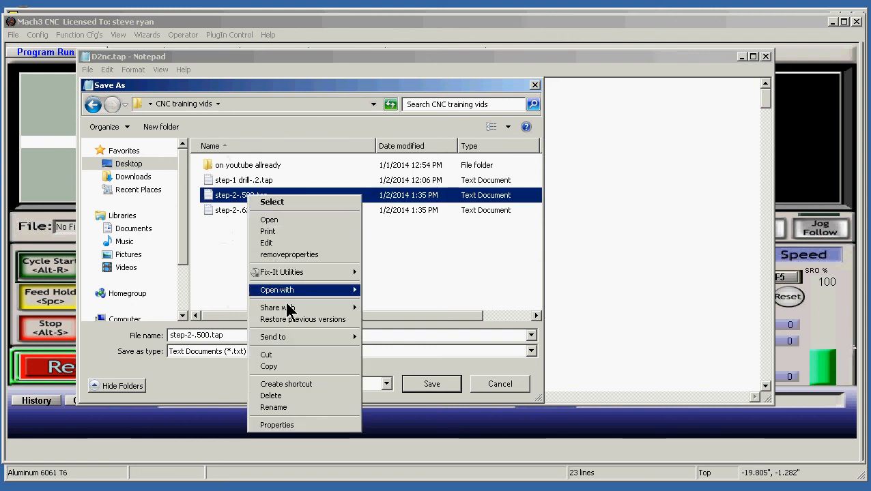
click(297, 396)
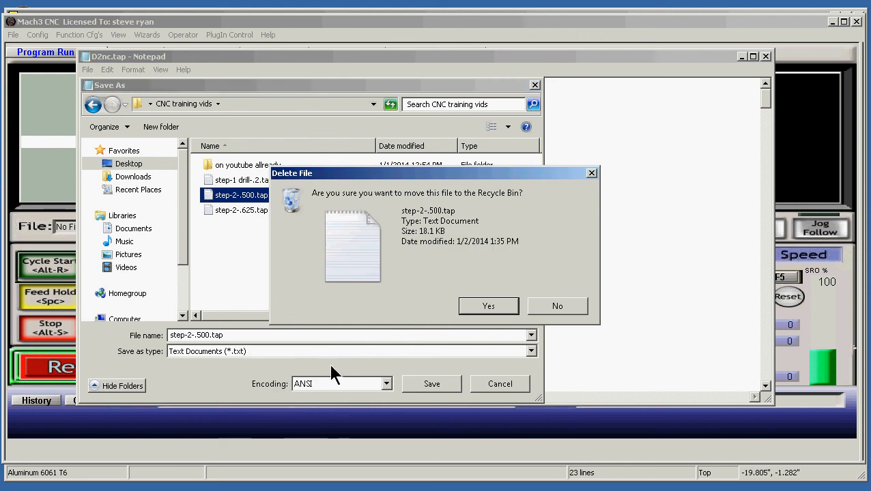
click(467, 299)
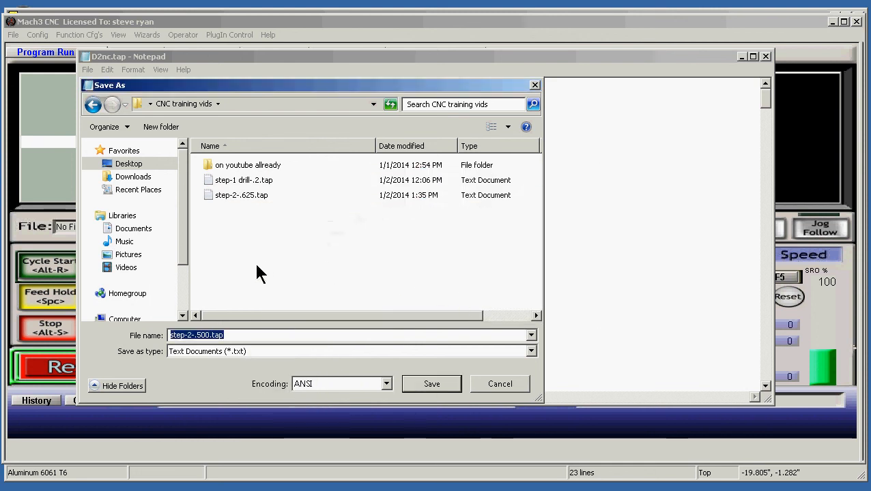
Save the G-code as "step3 pocket .250.tap" in the CNC training vids folder and close the text editor
click(199, 334)
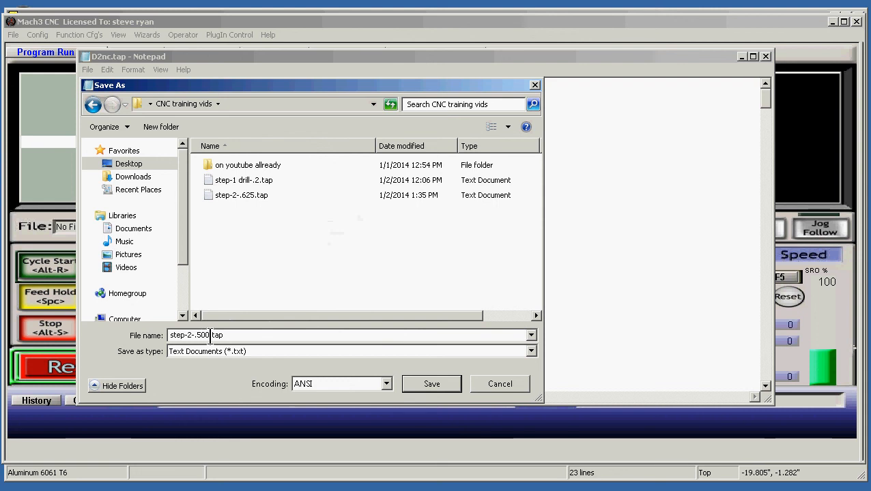
drag(211, 335, 171, 336)
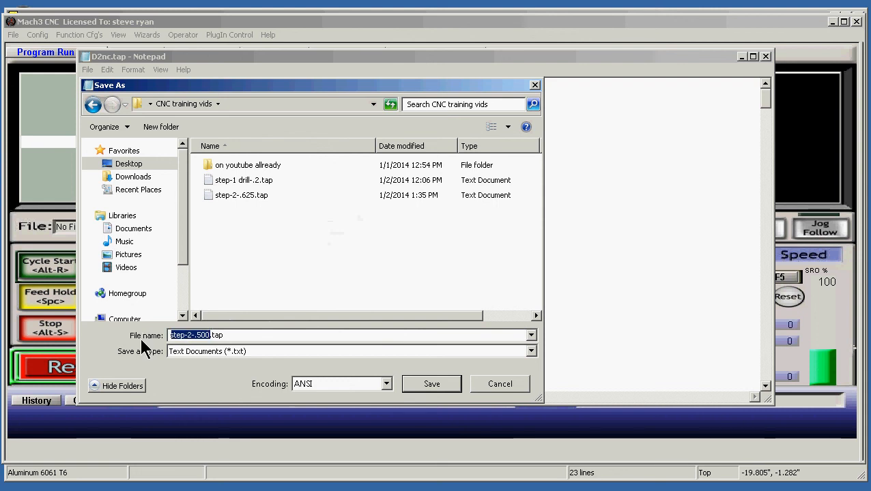
text(step)
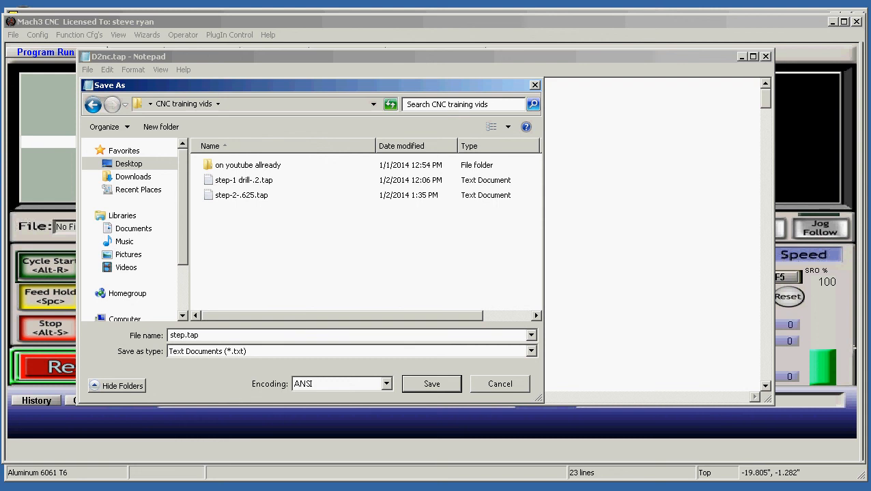
text(3)
text(po)
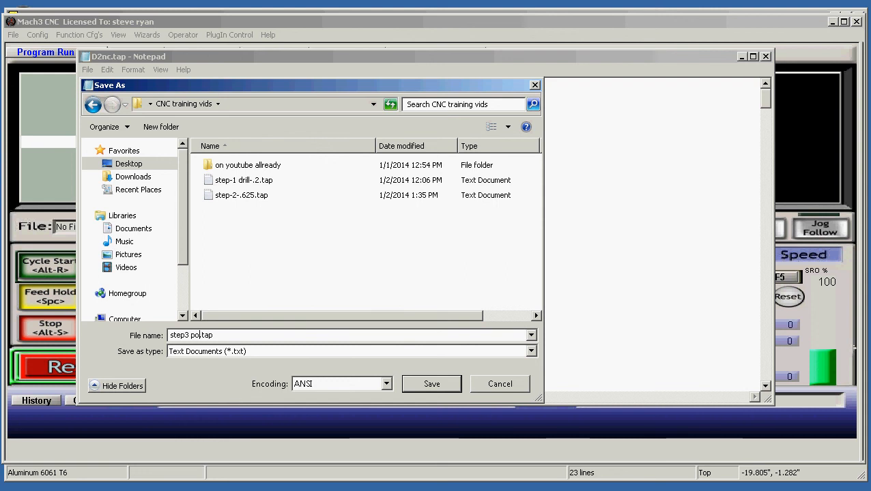
text(cket .250)
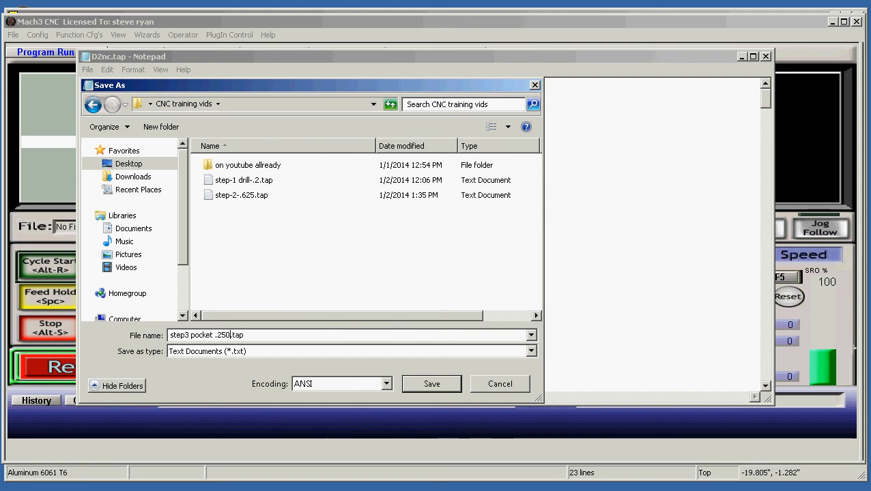
click(435, 386)
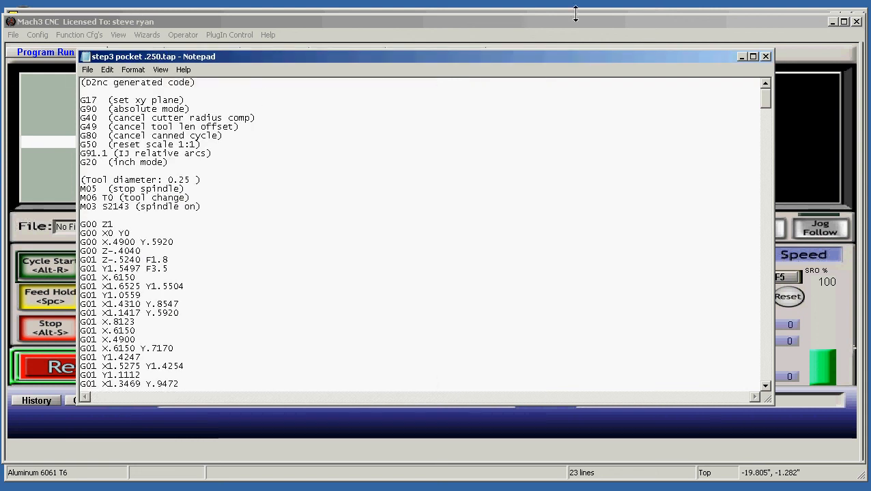
click(766, 57)
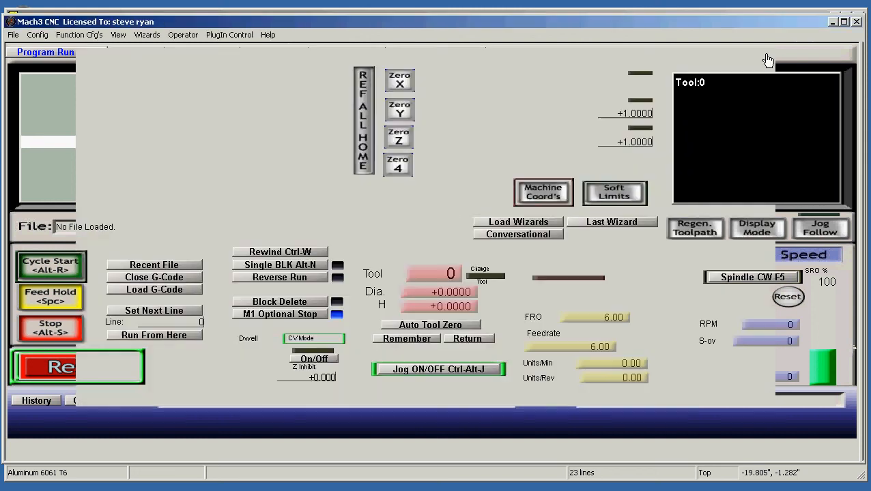